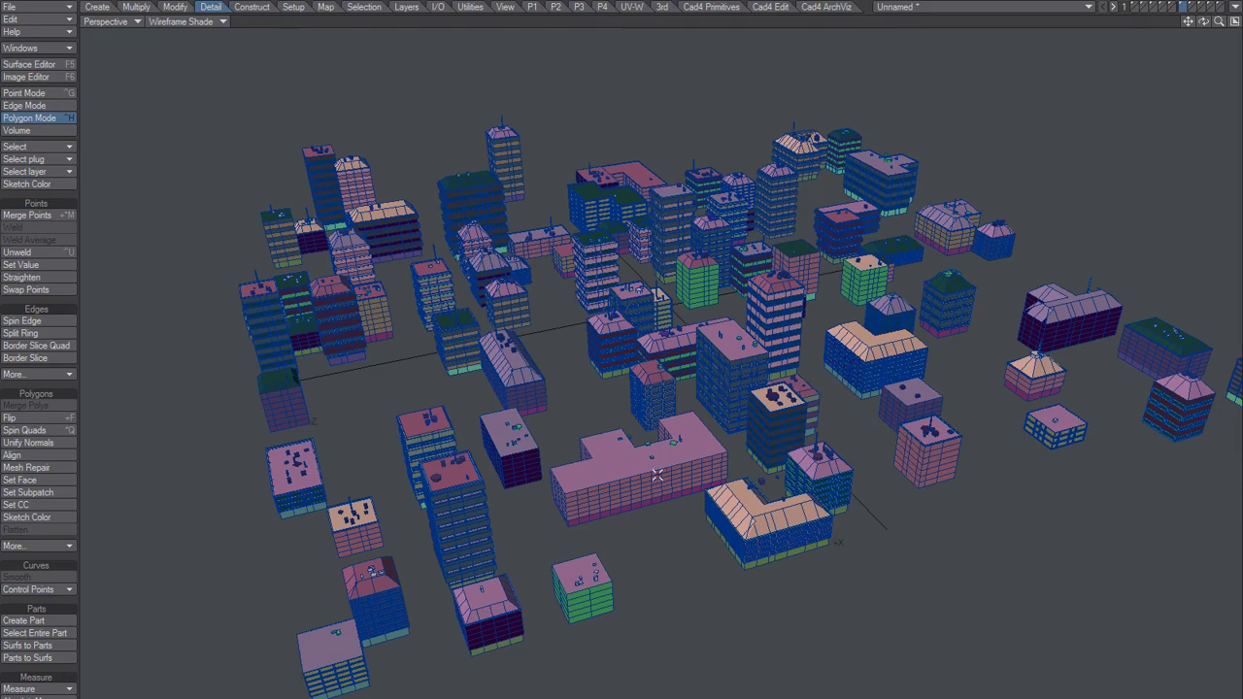
Step: Examine the generated city buildings and the faulty corner of the red hip roof on the purple building
left_click_drag(507, 587, 650, 561, "alt")
left_click_drag(649, 487, 329, 507, "alt")
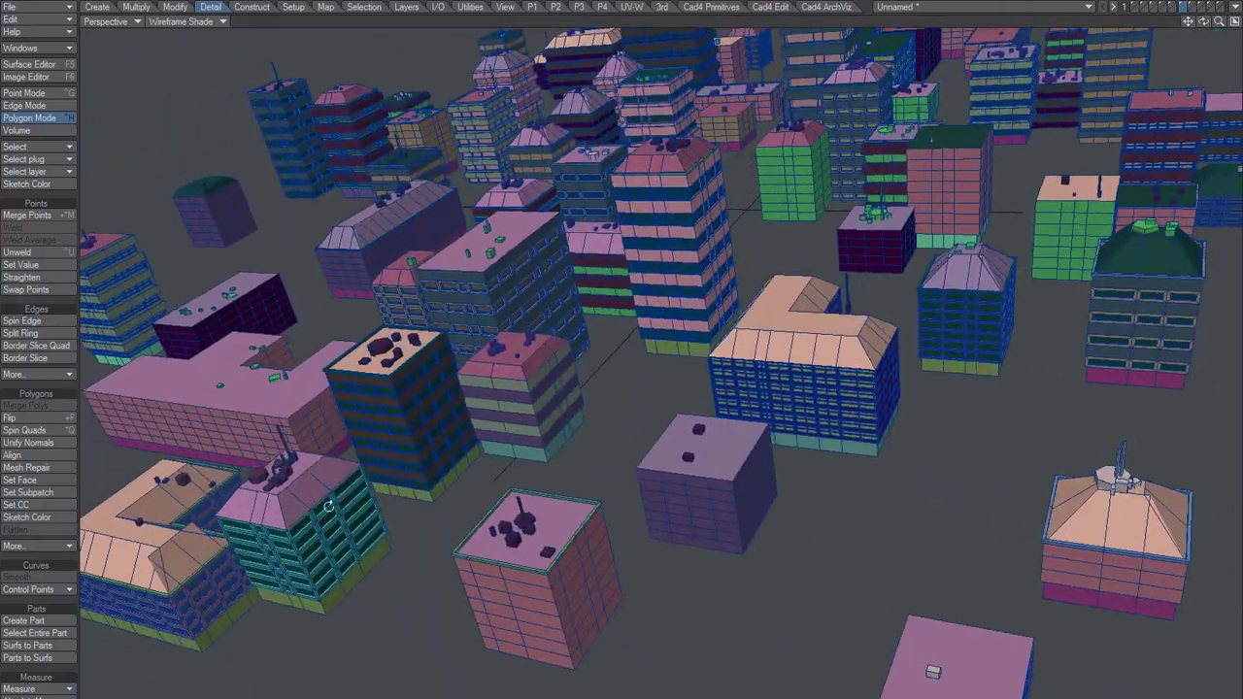
left_click_drag(809, 552, 572, 676, "alt")
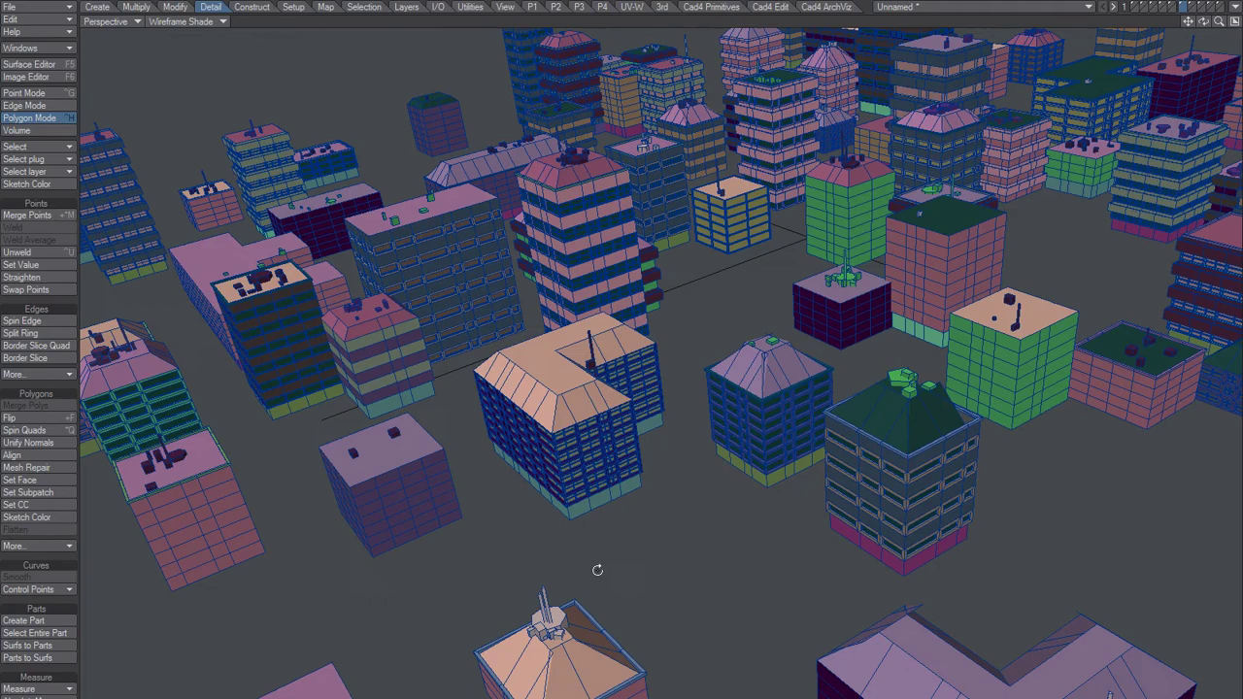
left_click_drag(597, 570, 541, 482, "alt")
left_click_drag(466, 638, 875, 451, "alt")
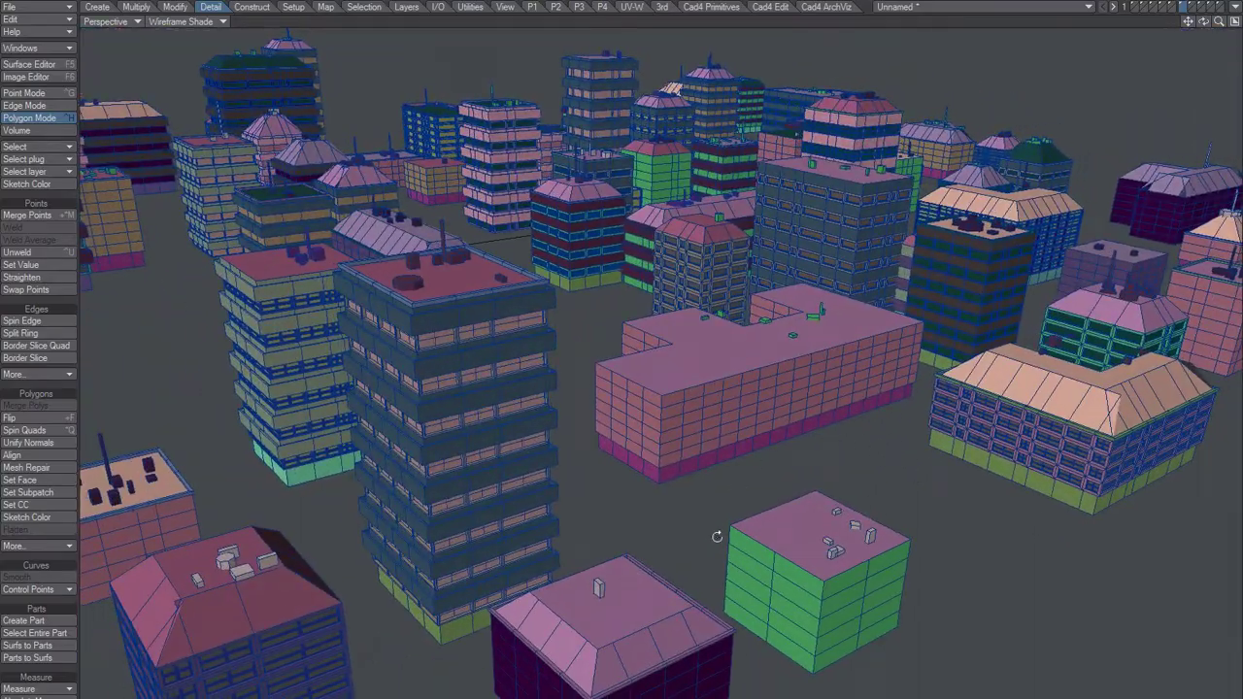
left_click_drag(717, 536, 544, 576, "alt")
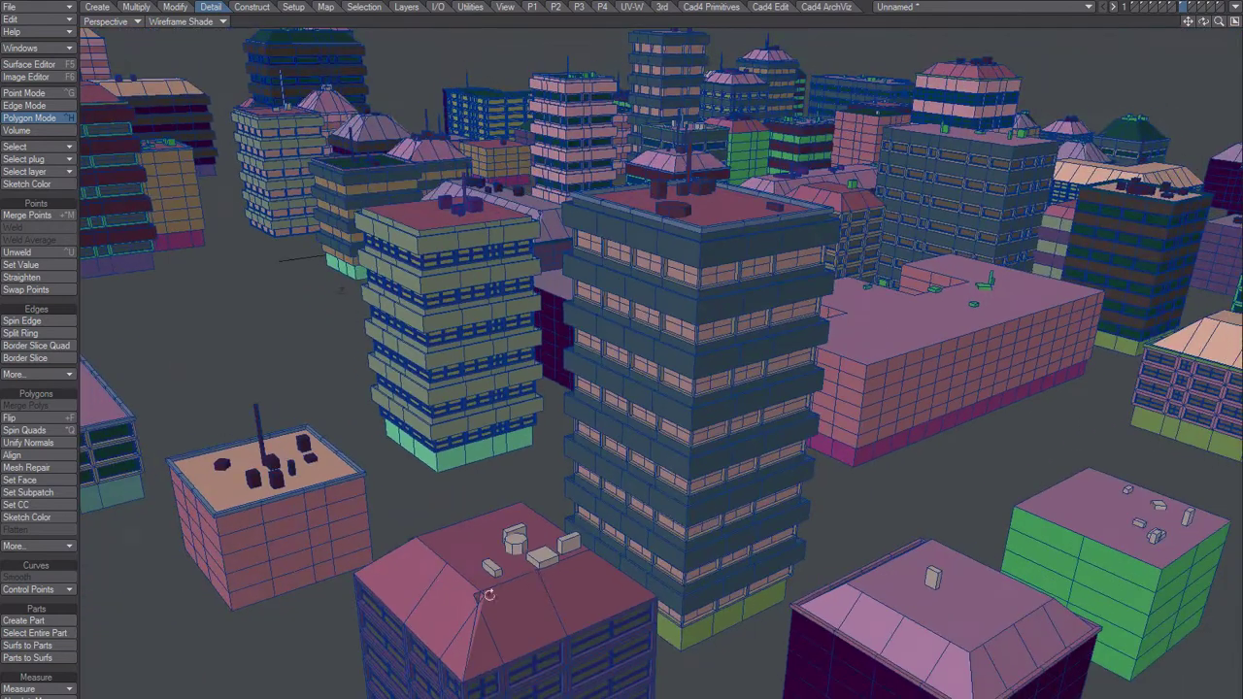
scroll(493, 600, "up", 5)
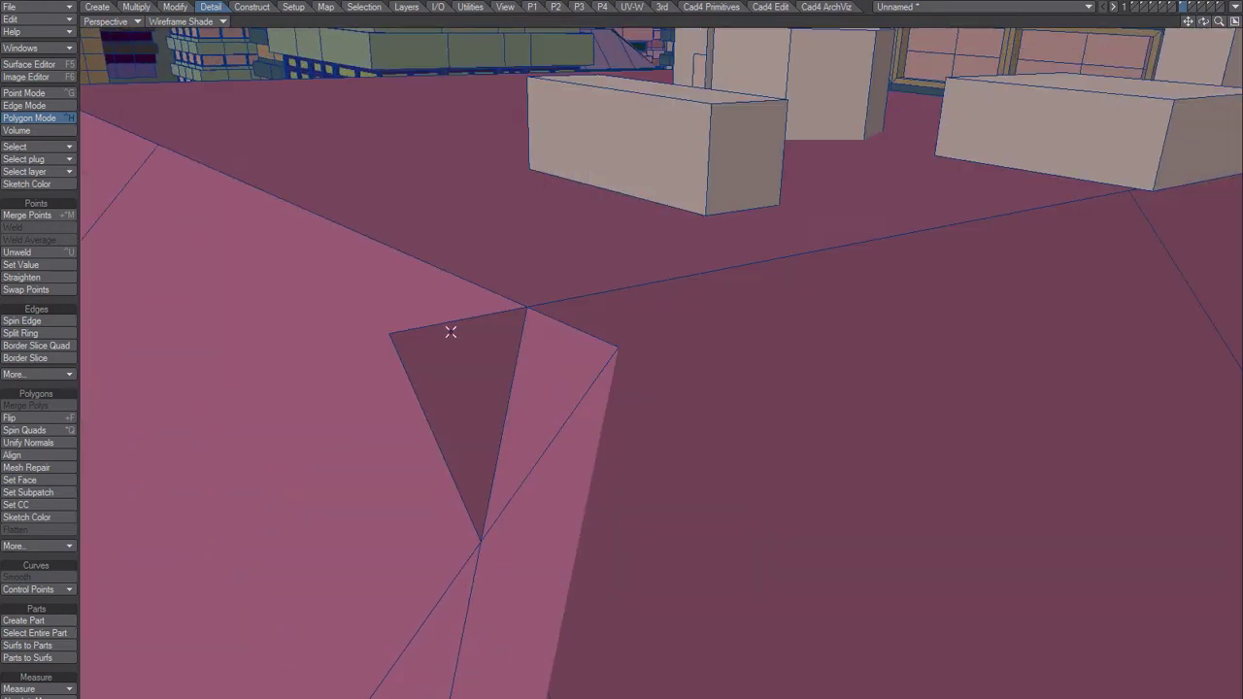
Step: Snap the overshooting point at the red hip roof's corner onto the neighbouring roof point with the Snap Drag Tool using Connected Points
key("ctrl+g")
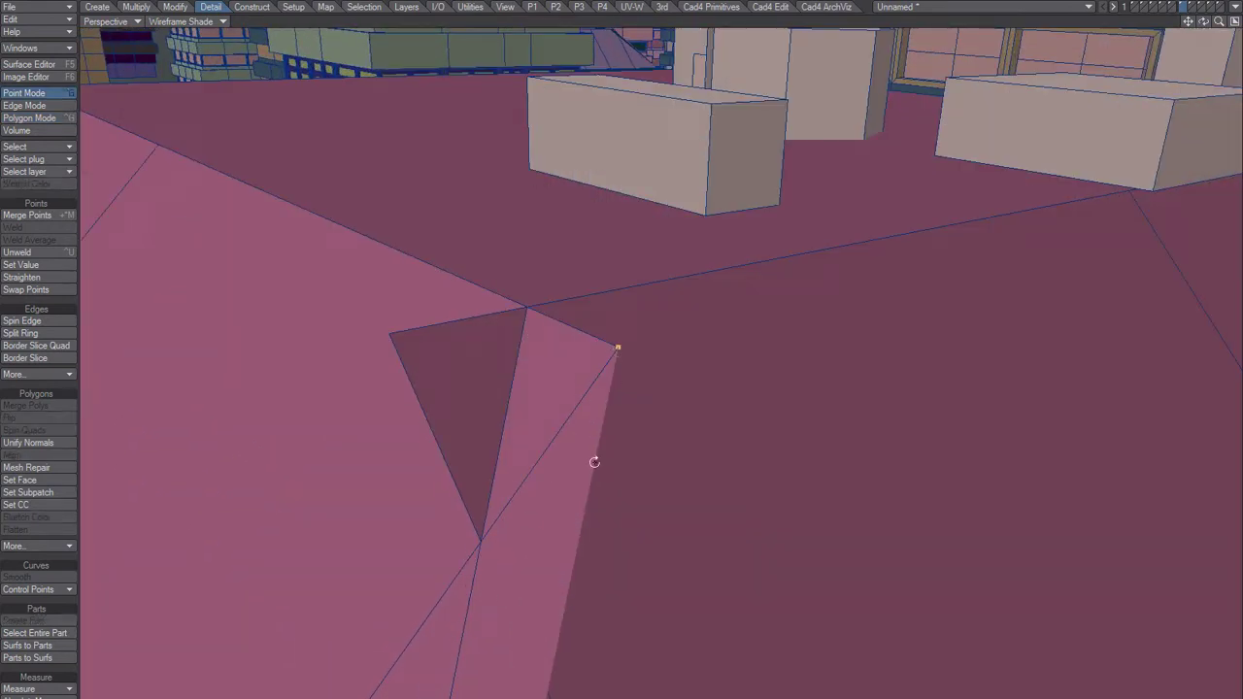
scroll(723, 532, "down", 10)
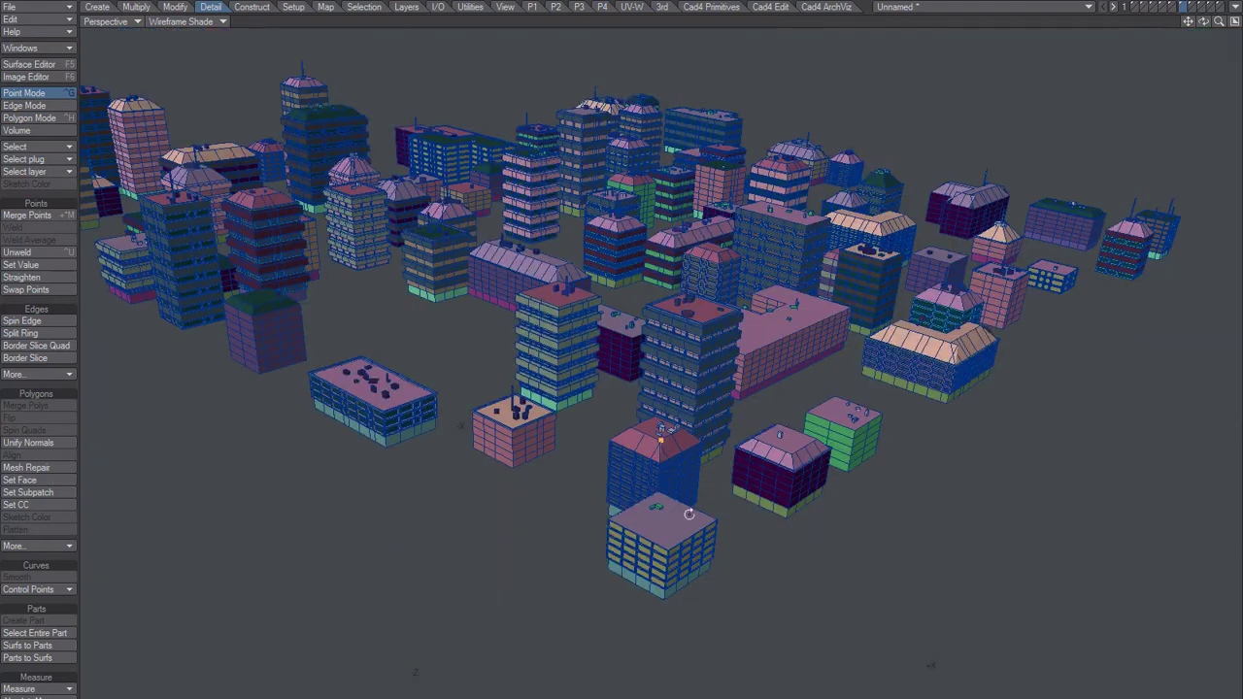
key("a")
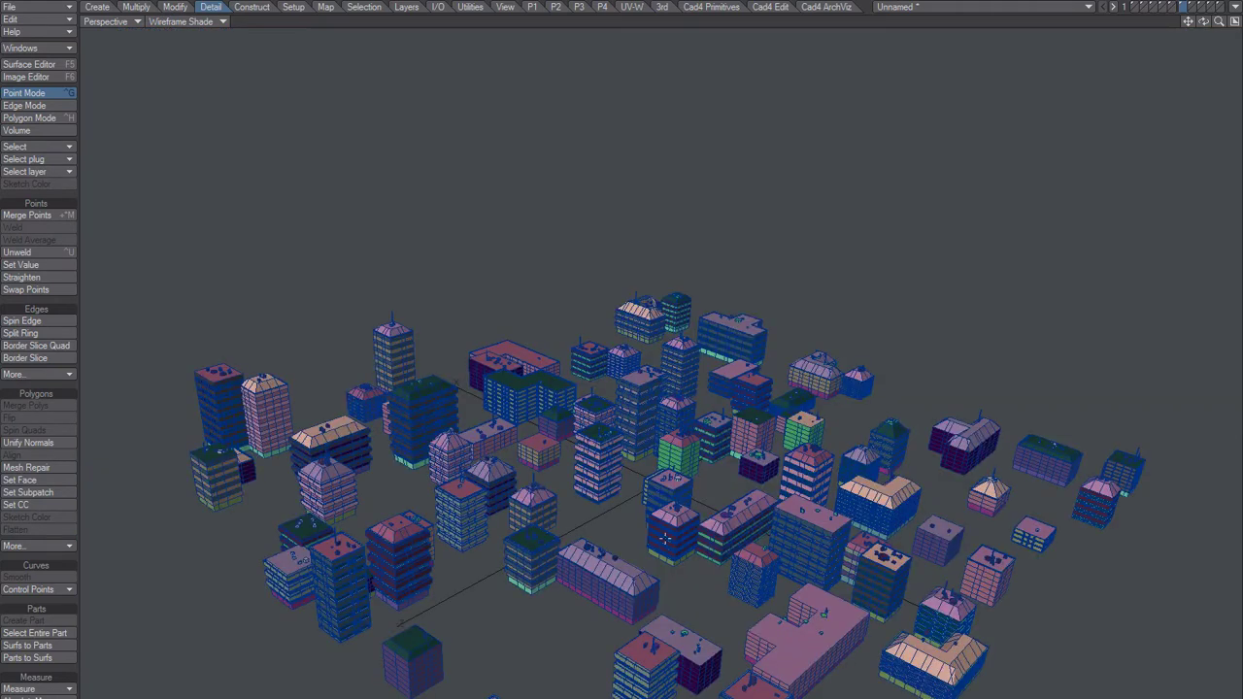
left_click_drag(697, 651, 628, 335, "alt+shift")
scroll(730, 321, "up", 10)
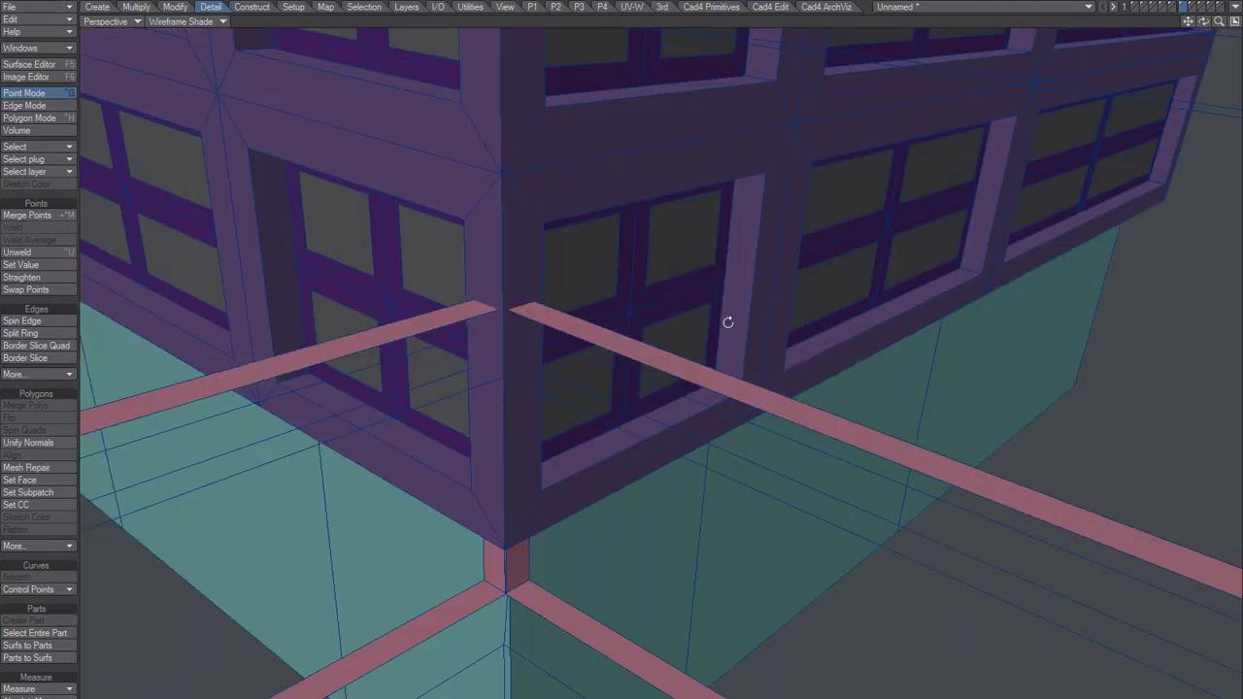
scroll(661, 433, "down", 10)
scroll(640, 474, "up", 8)
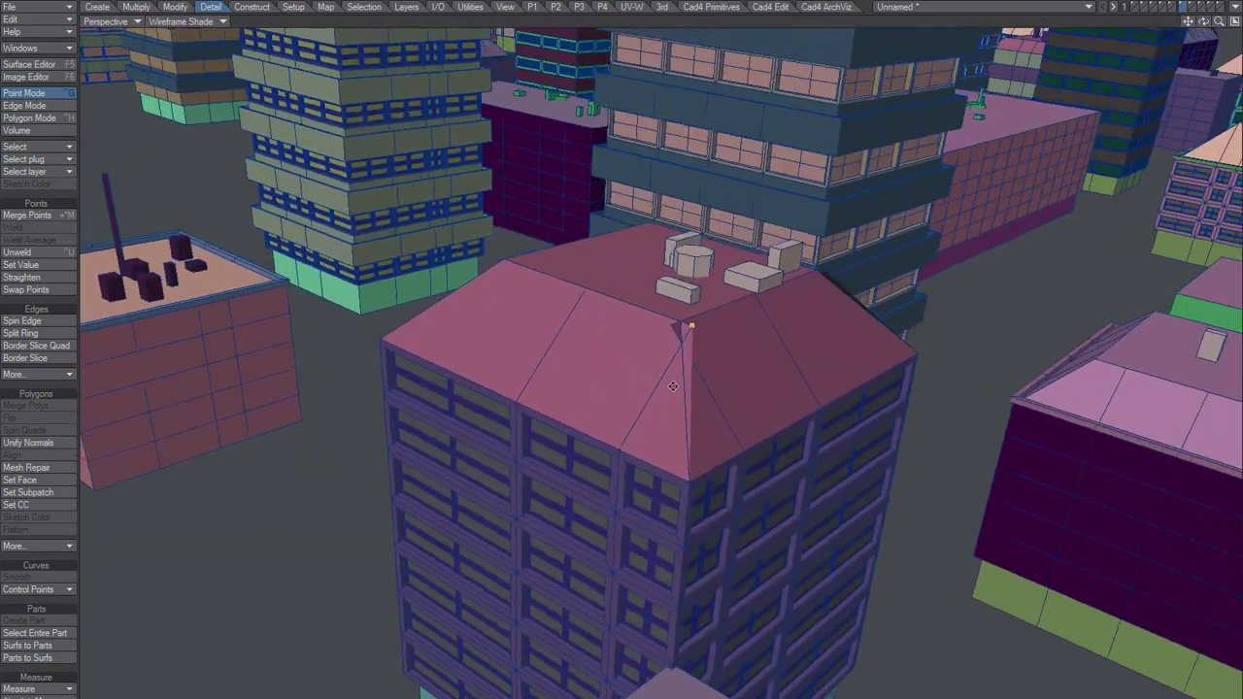
left_click_drag(674, 387, 875, 322, "alt")
left_click_drag(619, 309, 564, 378, "alt")
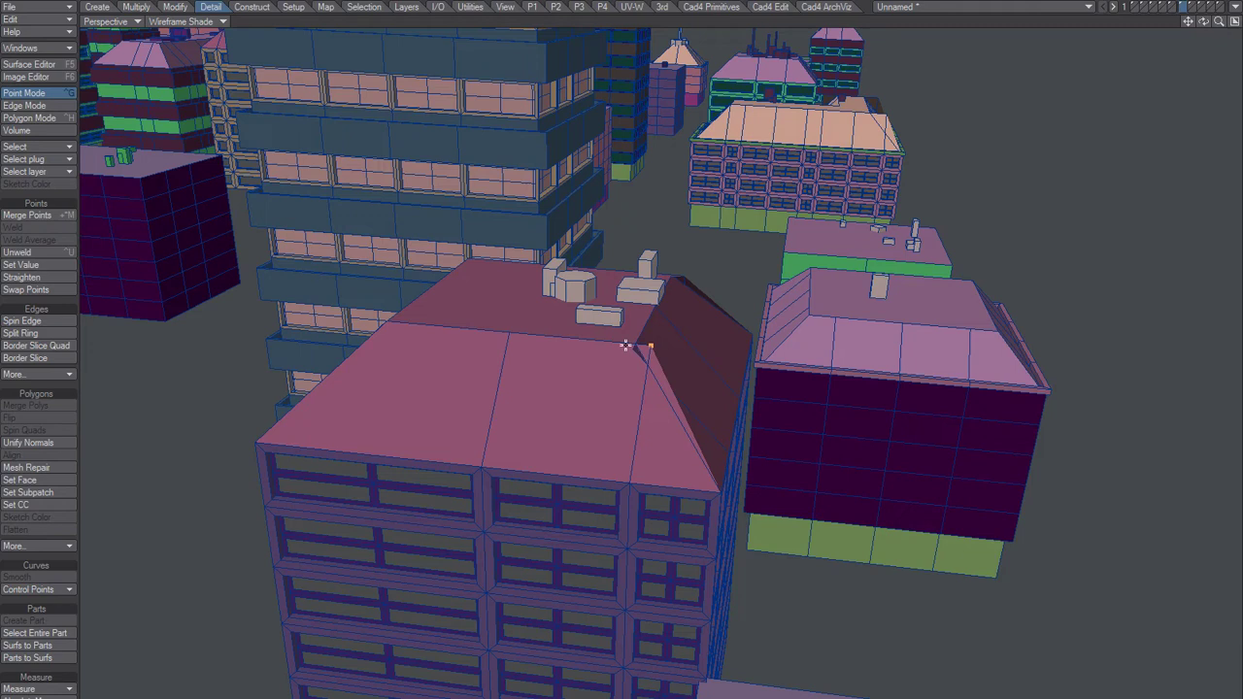
key("n")
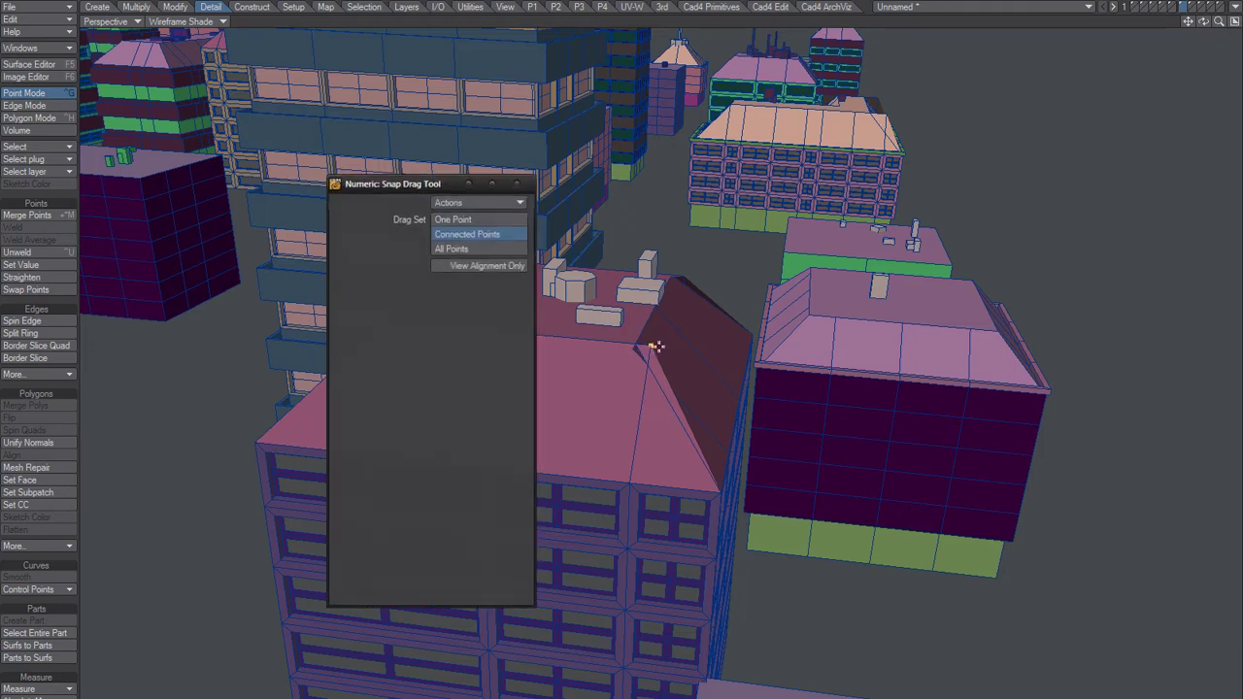
mouse_move(652, 341)
left_mouse_down("alt")
mouse_move(713, 430)
mouse_move(657, 350)
left_mouse_up("alt")
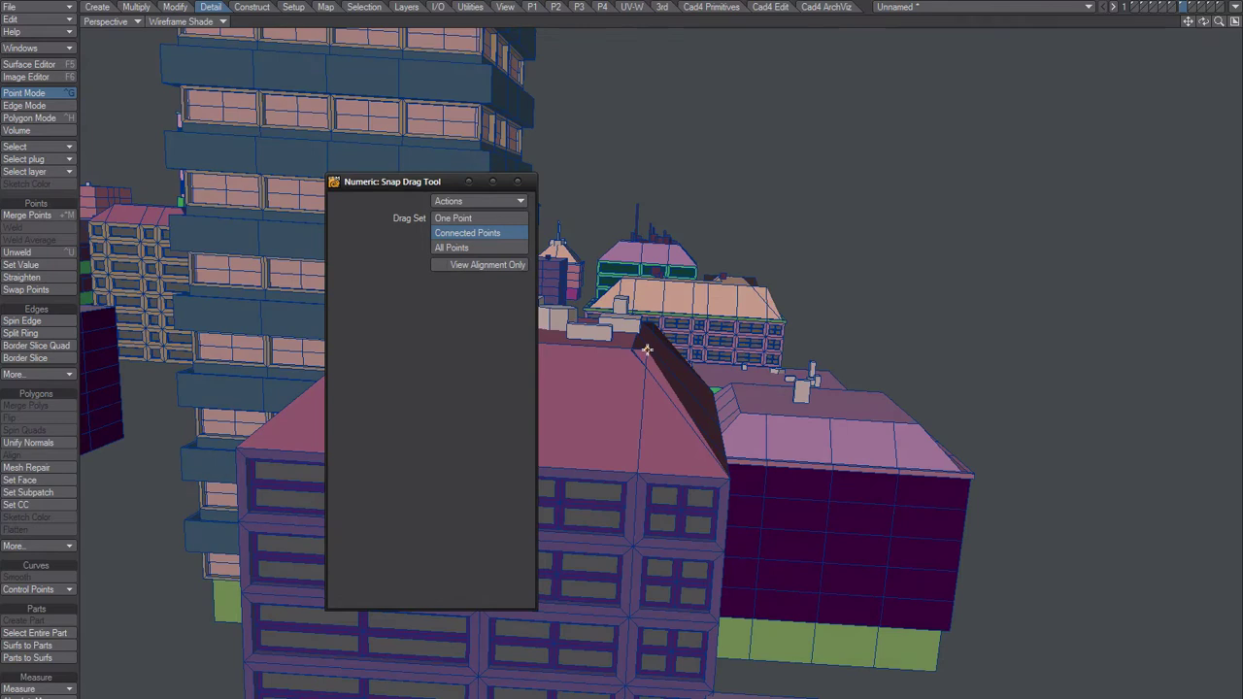
left_click_drag(637, 346, 639, 334)
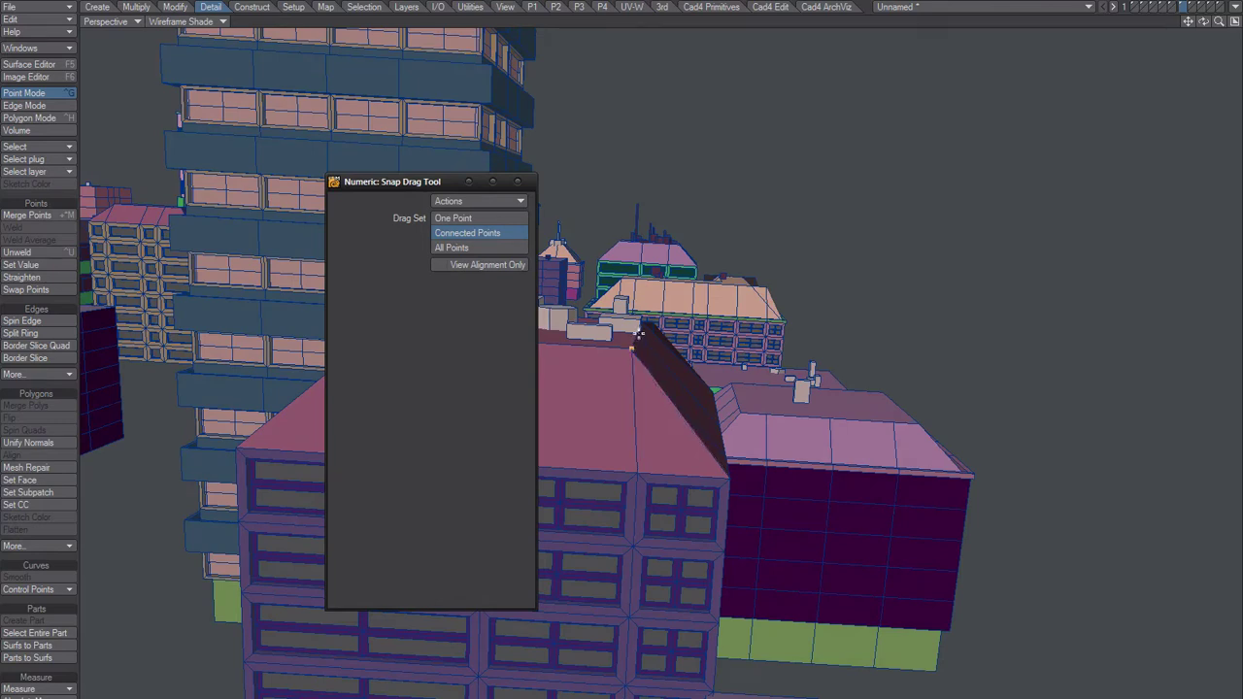
left_click(517, 183)
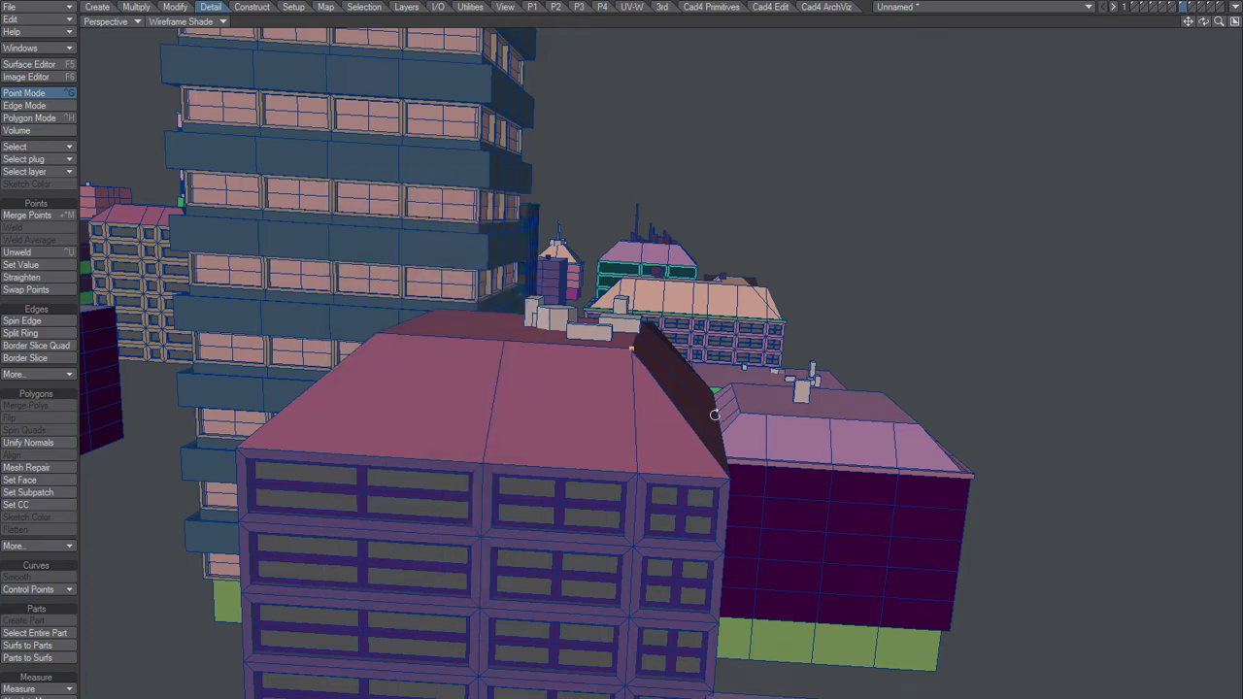
Step: Try to weld the two closely spaced points at the red roof's corner into one
left_click_drag(716, 415, 255, 530, "alt")
left_click_drag(660, 324, 688, 350, "alt")
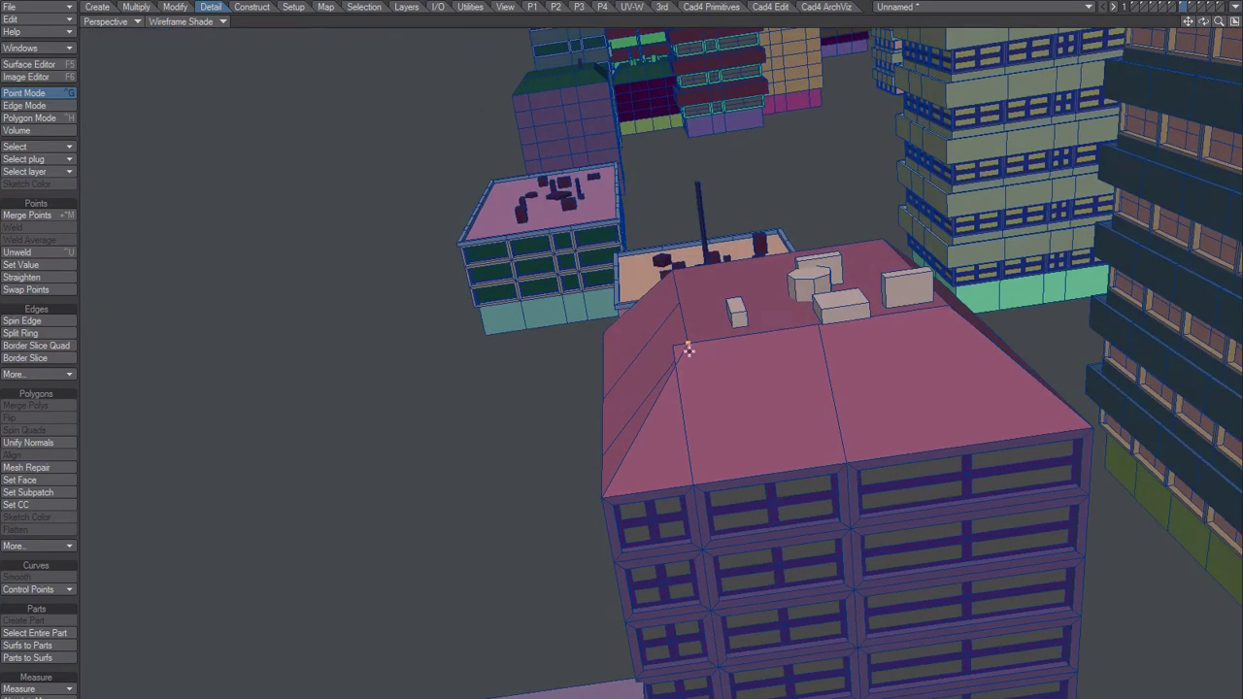
key("slash")
left_click(683, 345)
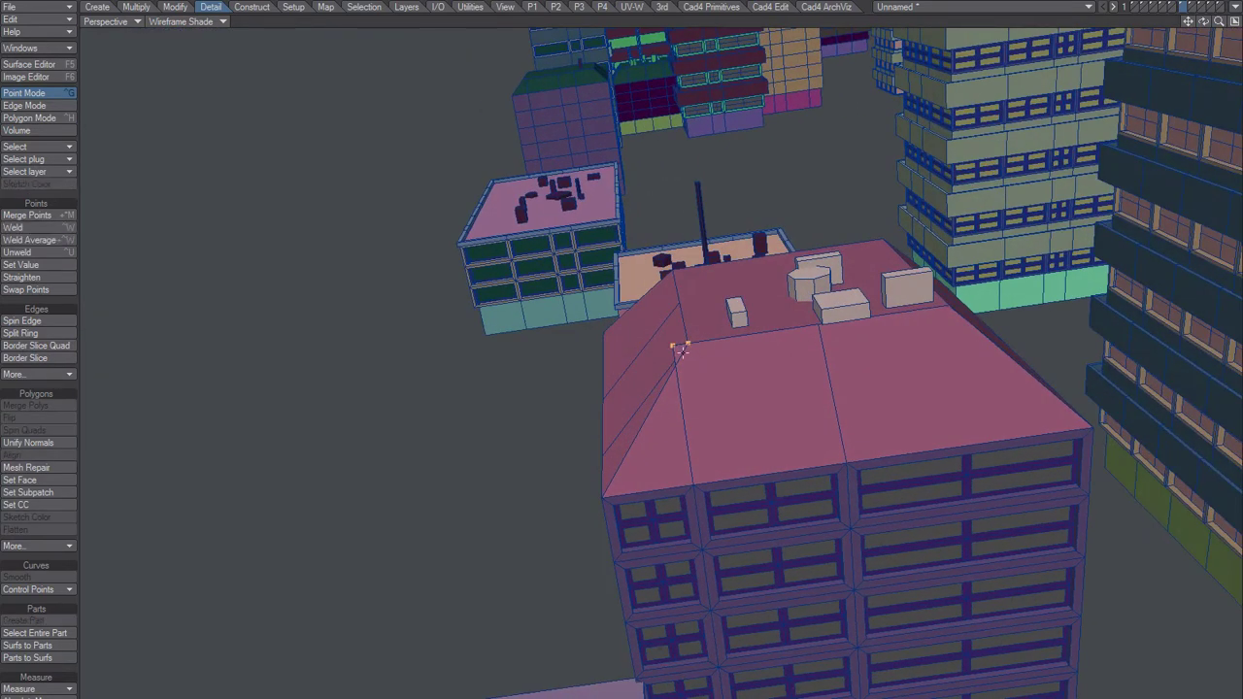
scroll(694, 359, "up", 2)
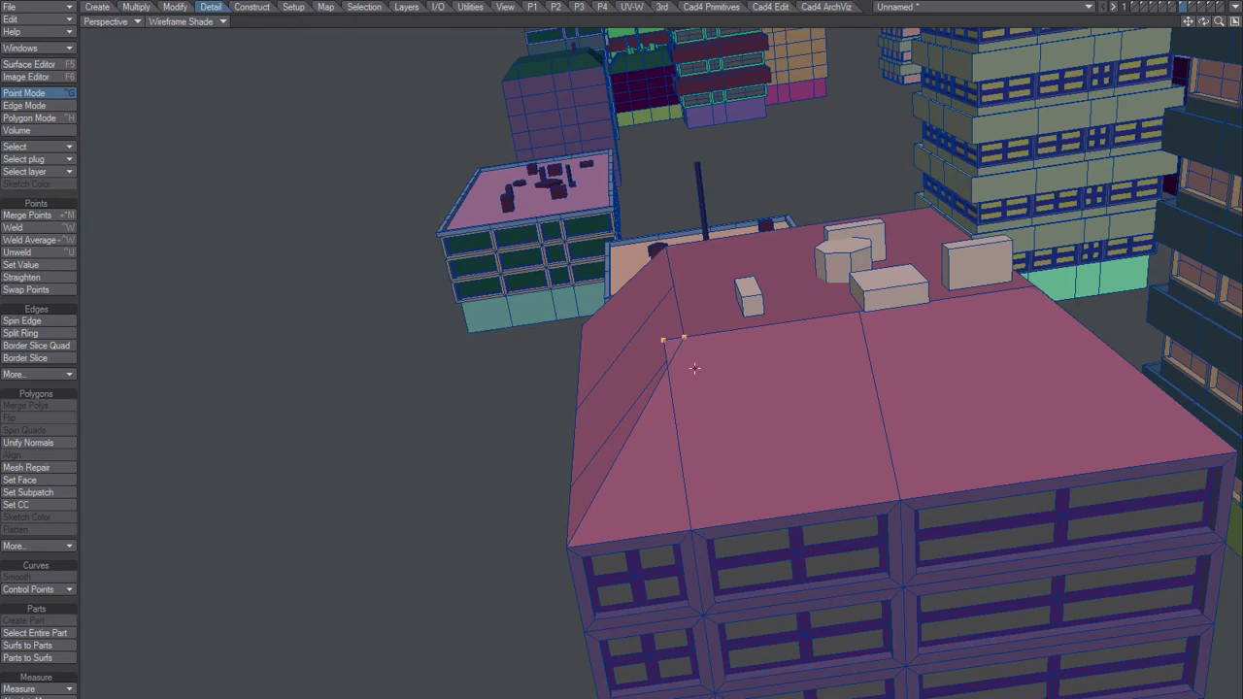
key("ctrl+w")
key("ctrl+z")
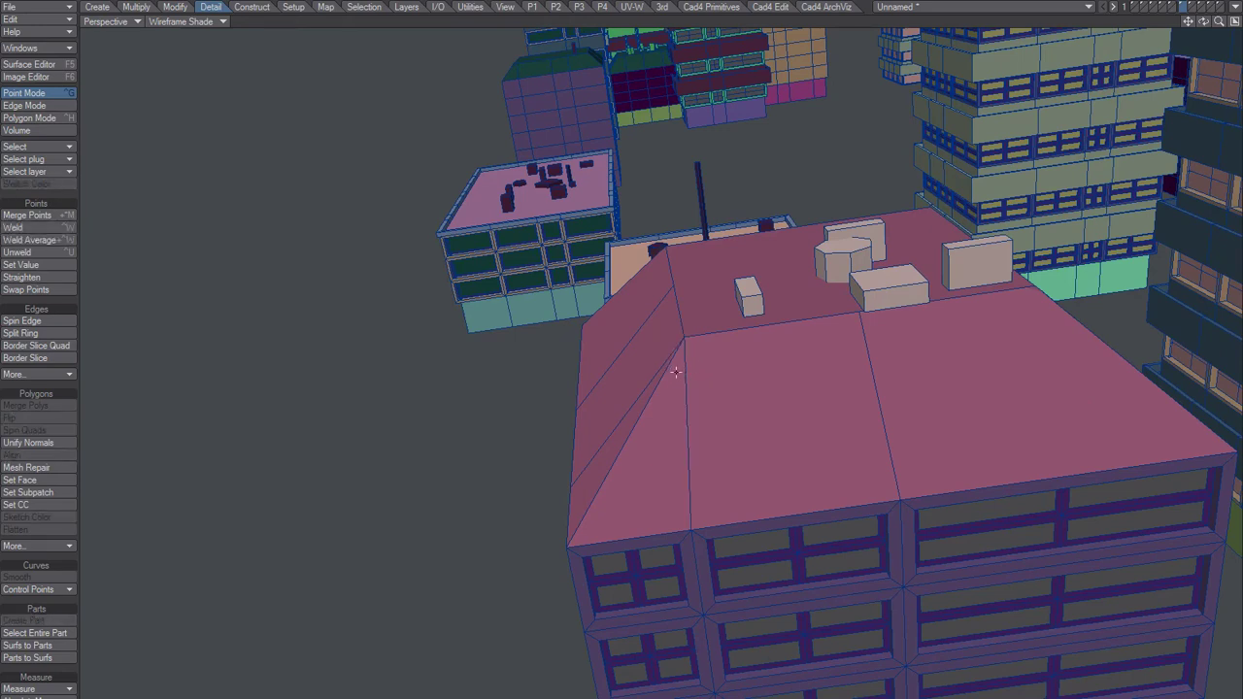
key("ctrl+z")
key("slash")
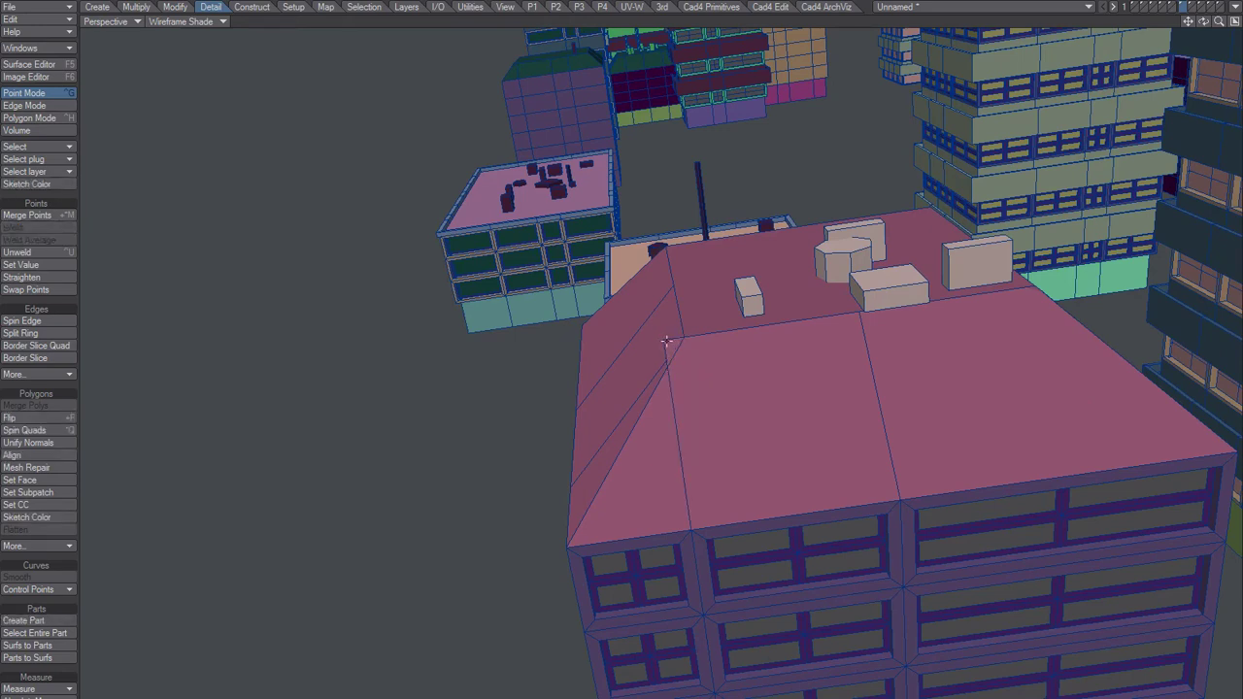
Step: Snap the remaining offset point at the red roof's corner onto the adjacent ridge-end point with the Snap Drag Tool
left_click(663, 341)
key("n")
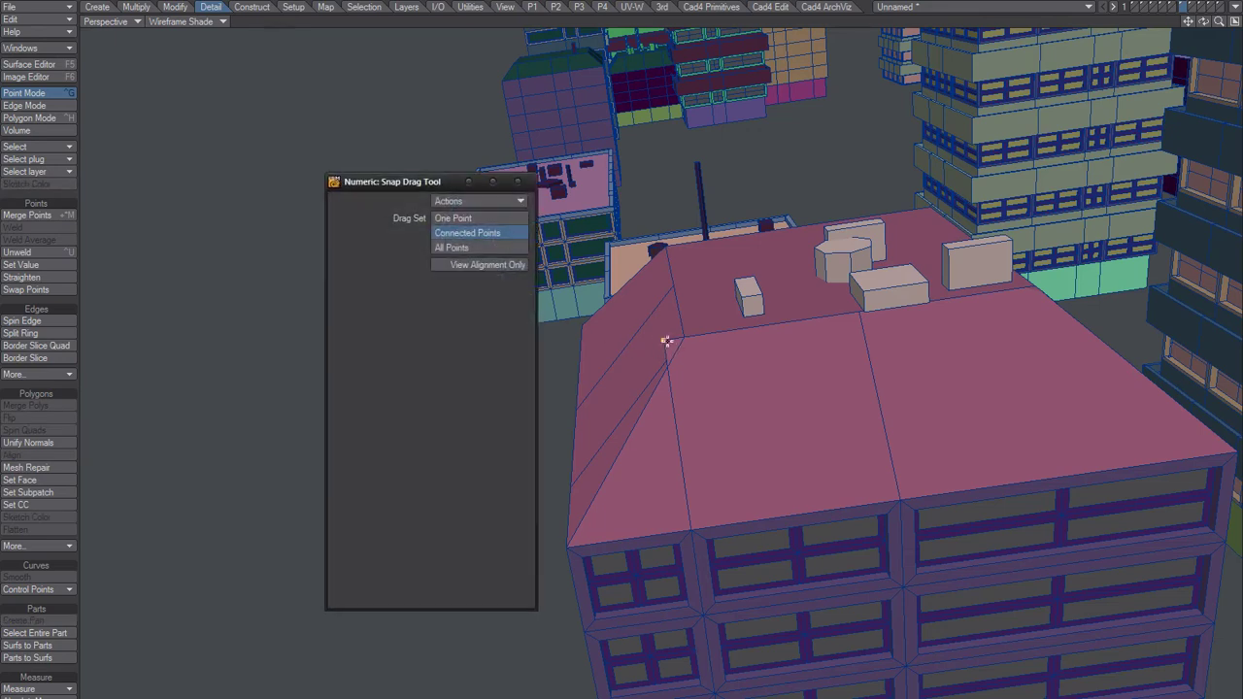
left_click_drag(666, 341, 685, 337)
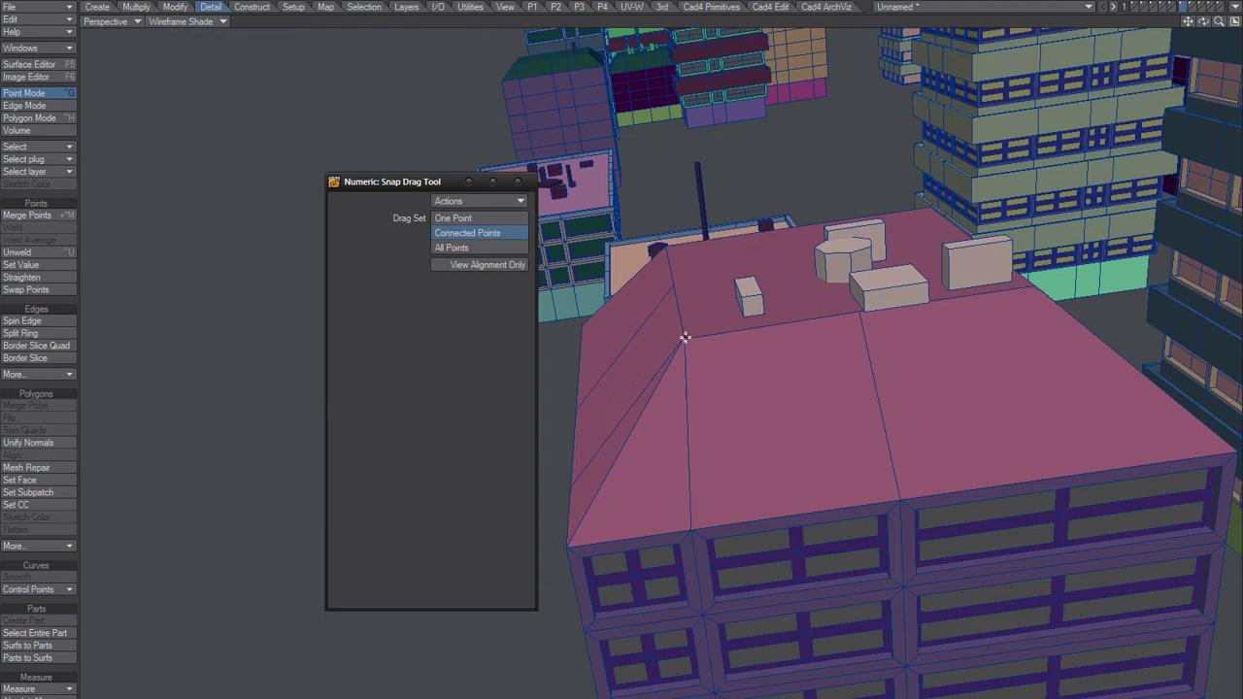
key("space")
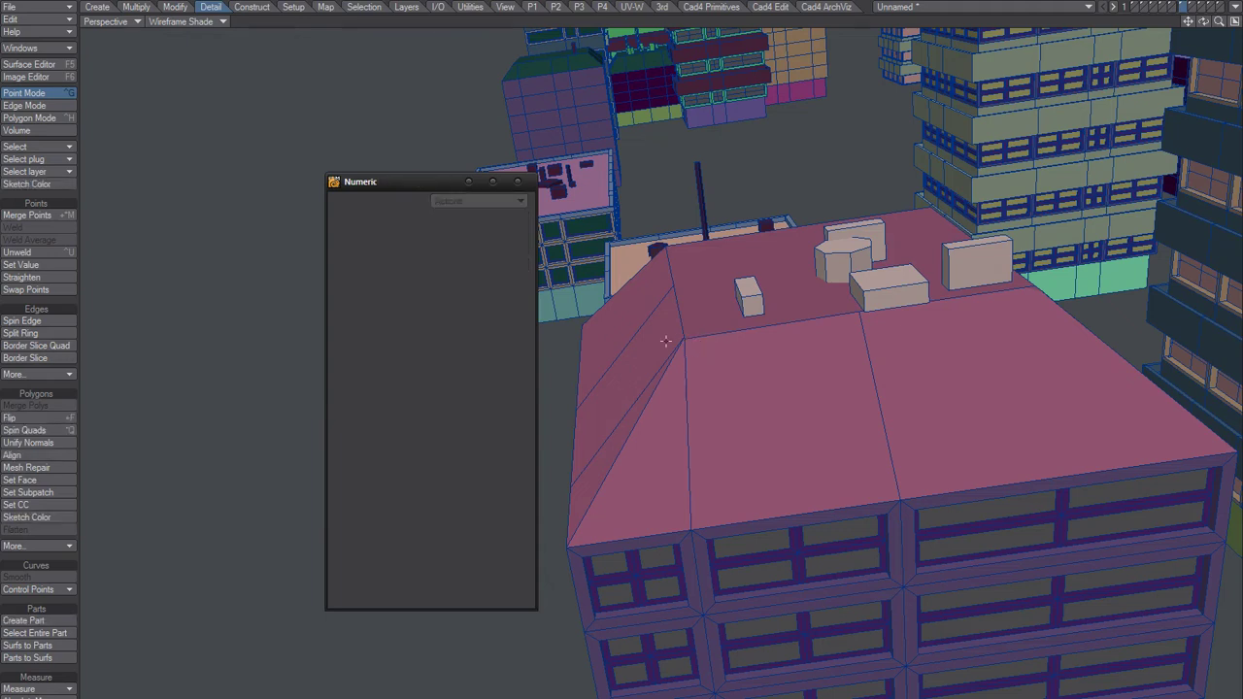
left_click(519, 181)
Step: Examine the repaired roof and the surrounding buildings of the city
left_click_drag(550, 302, 597, 459, "alt")
left_click_drag(697, 452, 592, 482, "alt")
left_click_drag(666, 517, 601, 534, "alt")
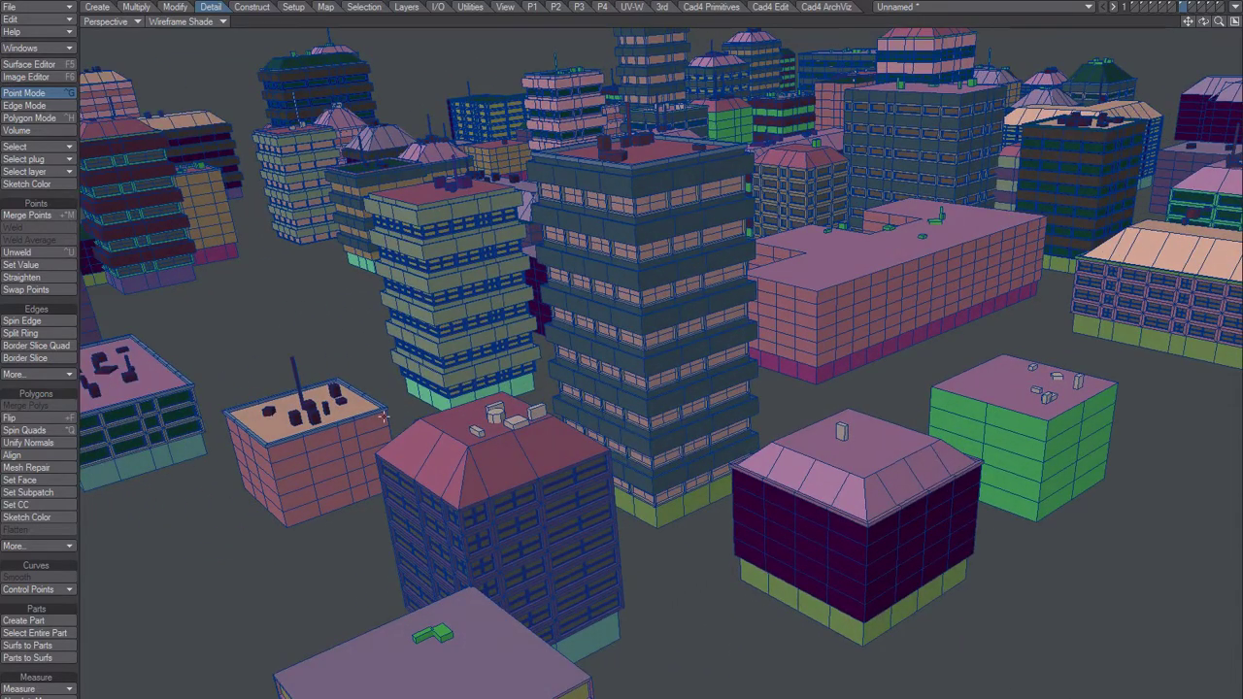
left_click_drag(631, 373, 408, 691, "ctrl+alt")
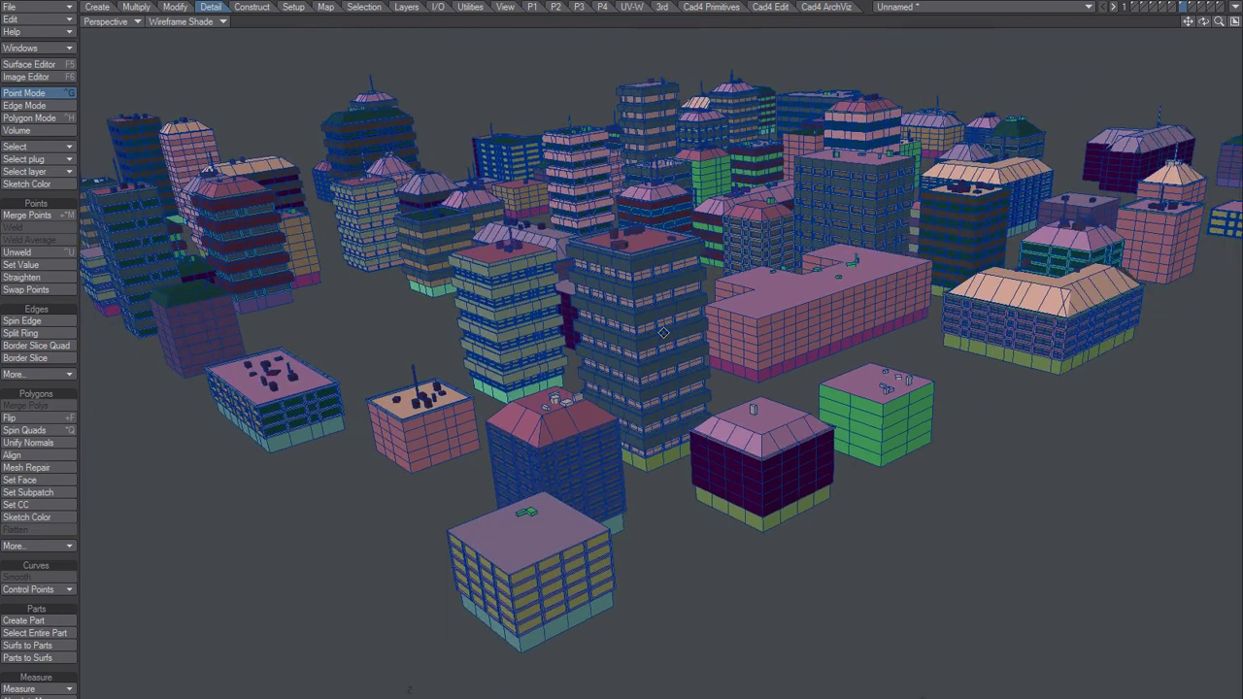
left_click_drag(719, 321, 630, 439, "alt+shift")
left_click_drag(810, 335, 708, 370, "alt")
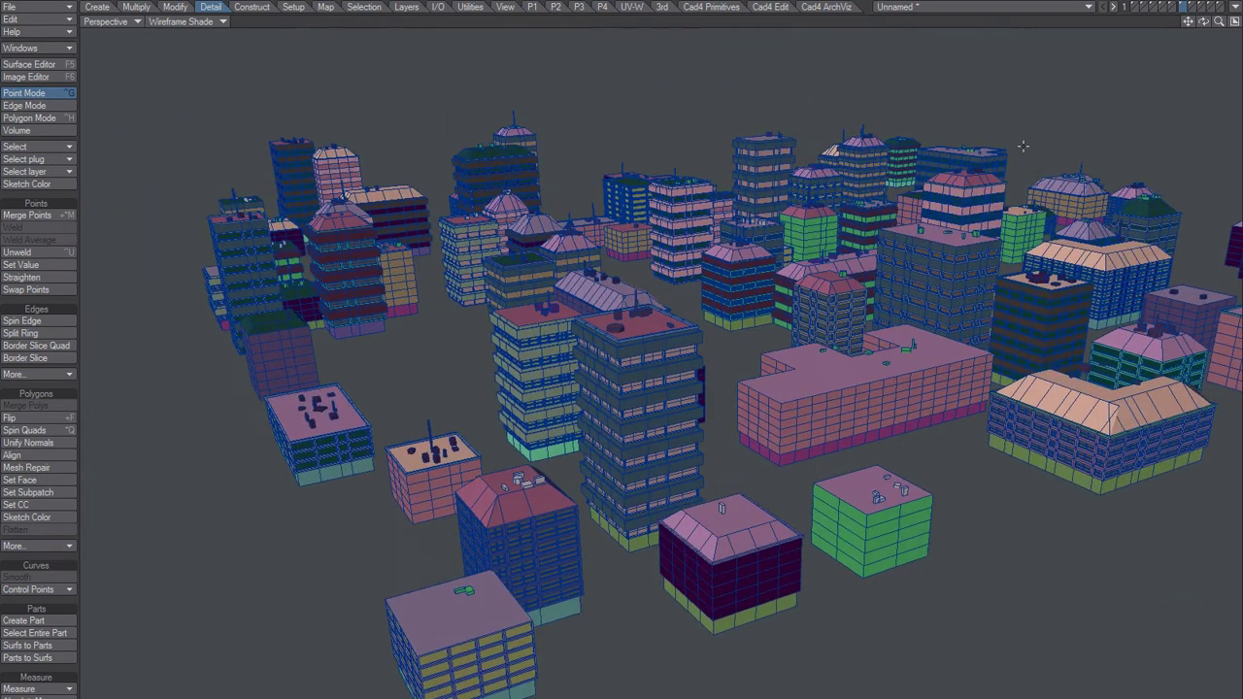
Step: Bring the footprint layers and all generated building layers to the foreground together and cut their geometry
left_click(1154, 7)
left_click(1173, 6, "shift")
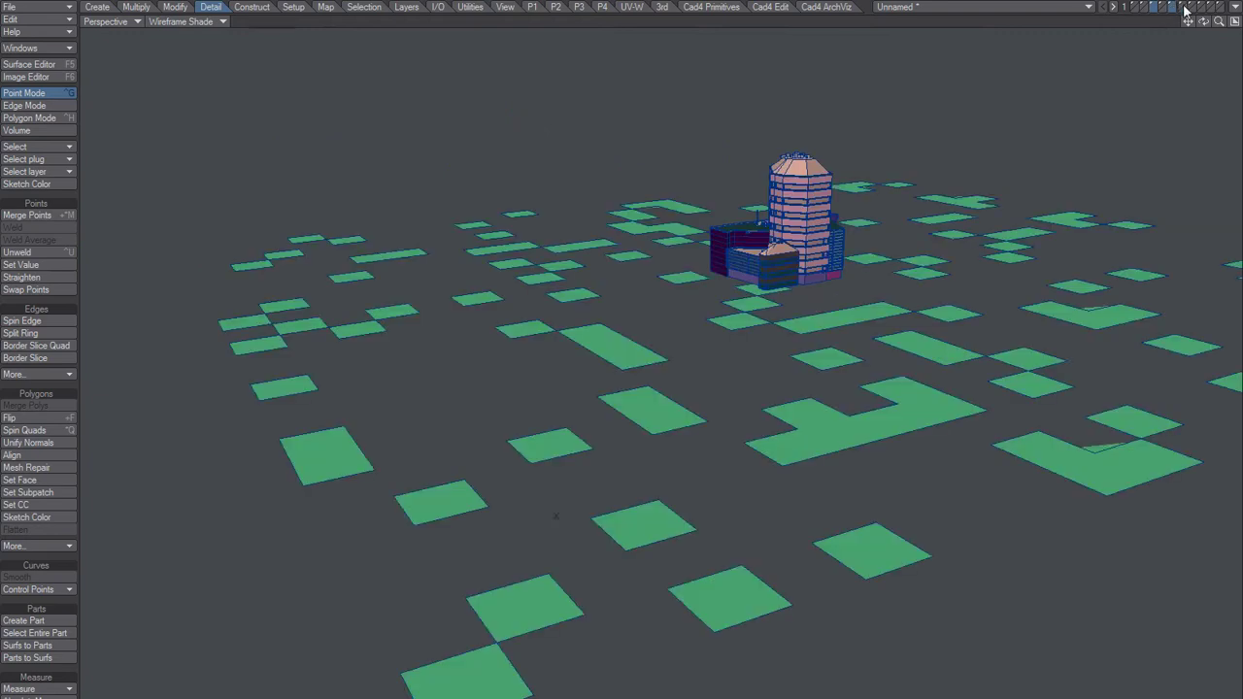
left_click(1163, 6, "shift")
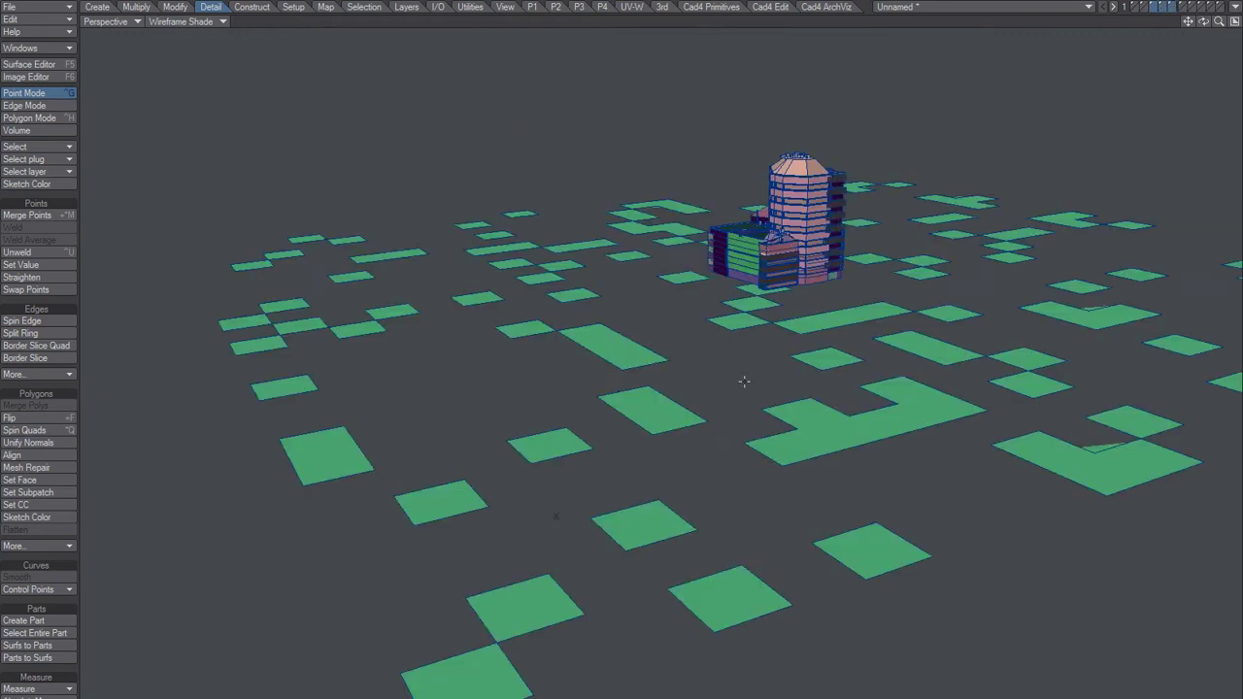
left_click_drag(744, 382, 790, 450, "alt")
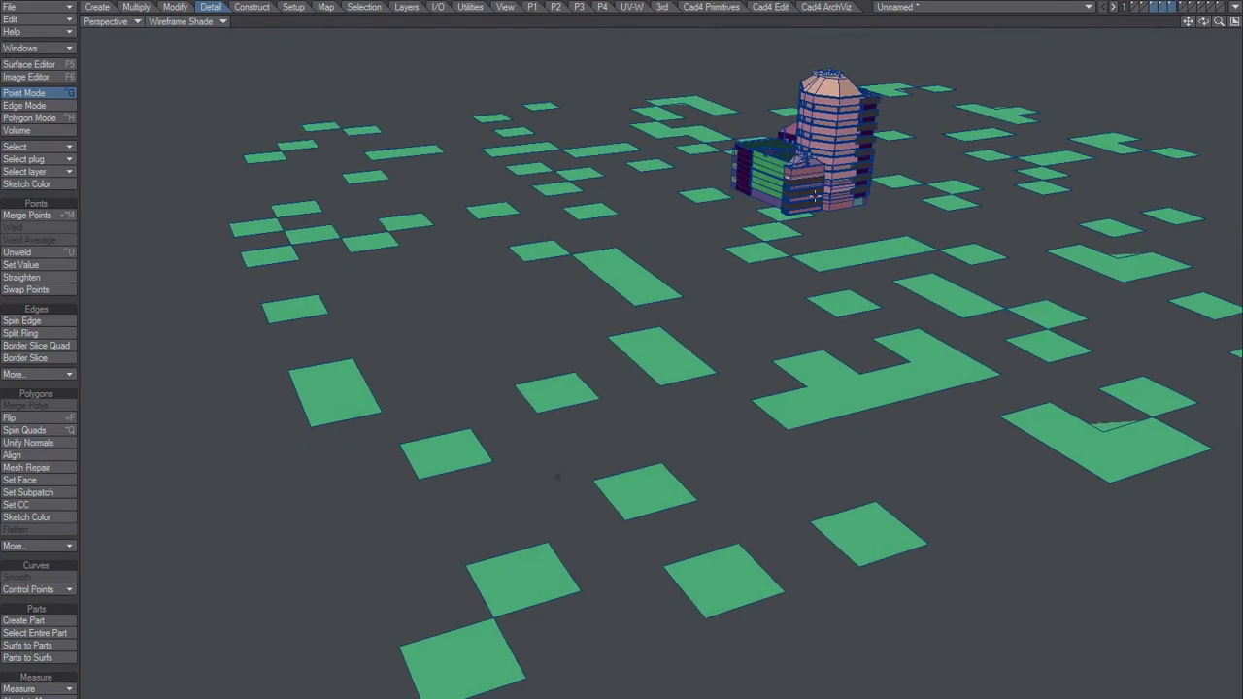
left_click(1187, 8, "shift")
left_click(1212, 8, "shift")
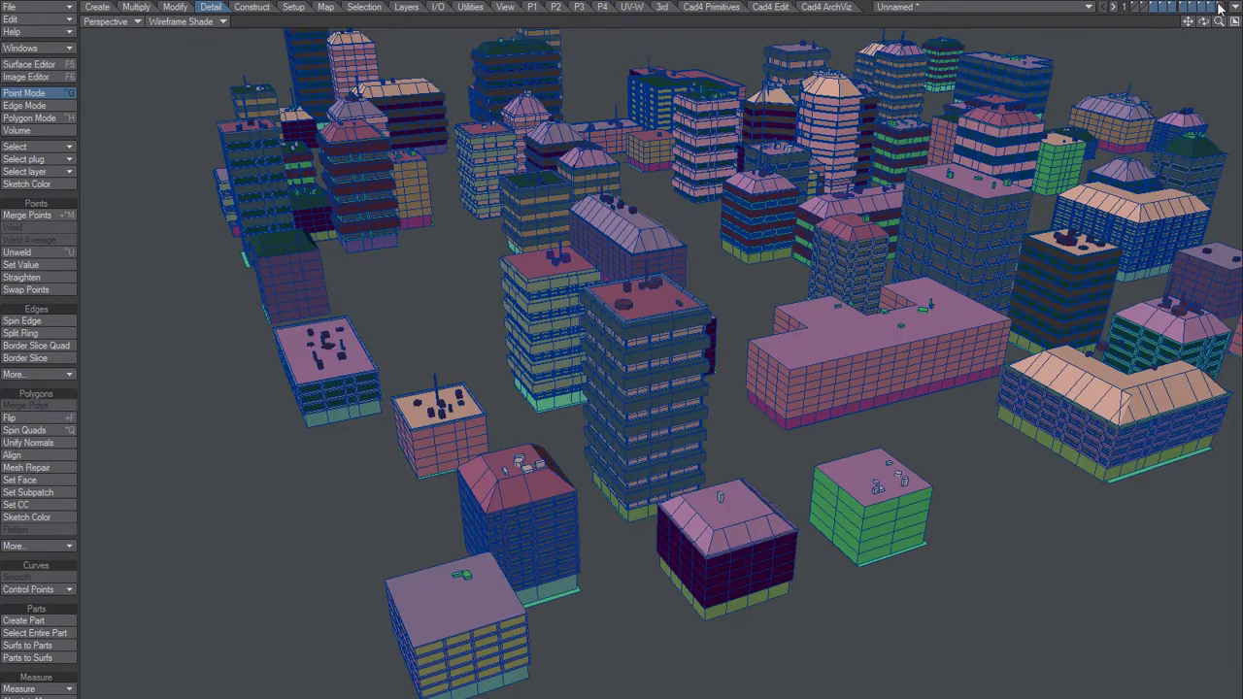
key("x")
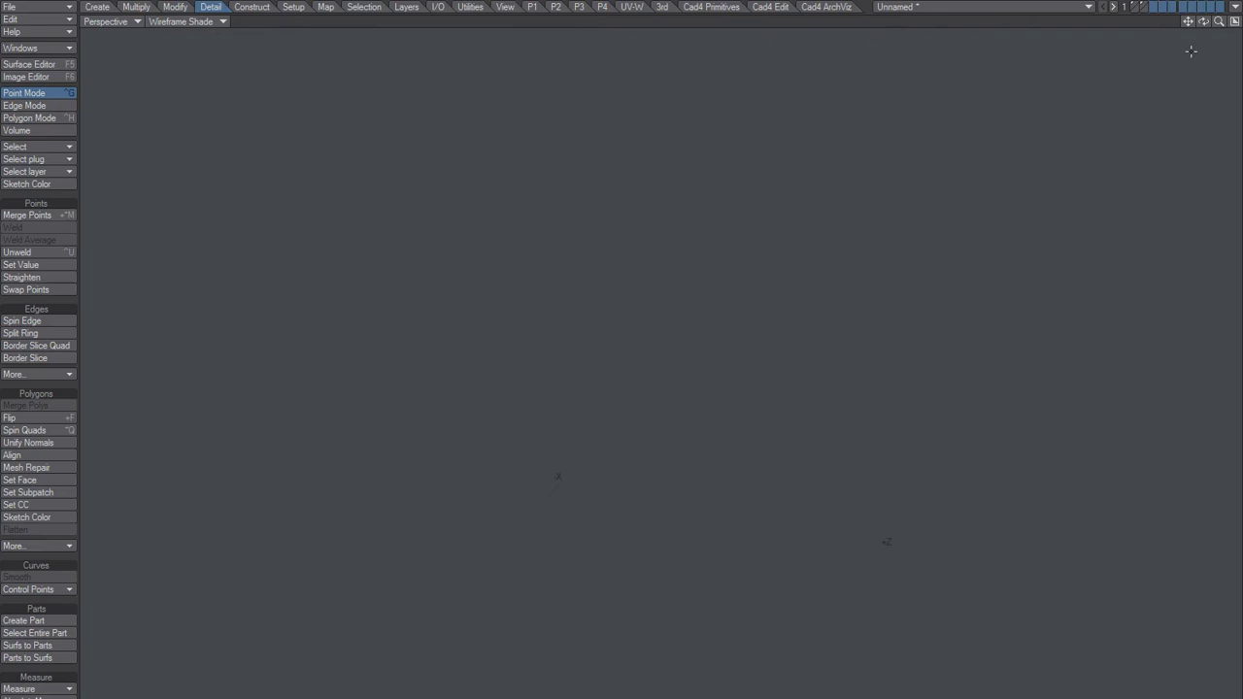
Step: Make layer 1 with the small square active and show layer 2 with the divided ground plane behind it
key("2")
key("1")
key("v")
scroll(740, 442, "down", 6)
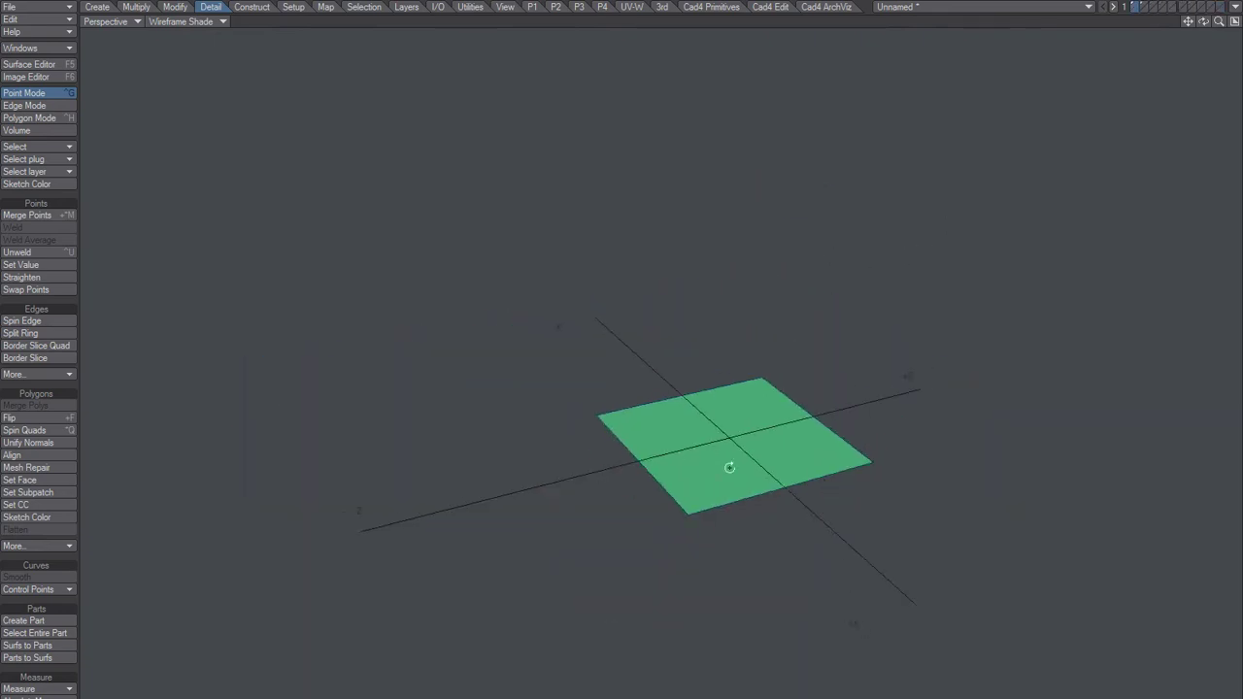
left_click_drag(730, 467, 602, 434, "alt")
key("alt+2")
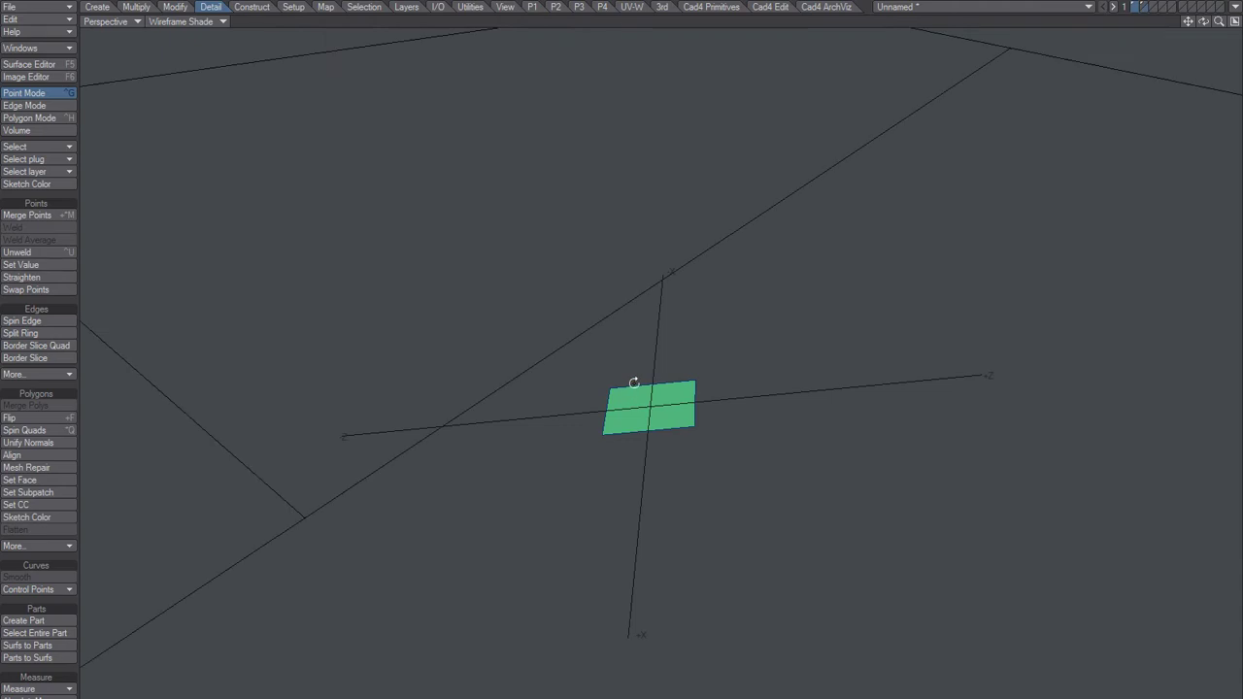
left_click_drag(699, 408, 469, 454, "ctrl+alt")
left_click_drag(652, 416, 597, 362, "alt+shift")
left_click_drag(701, 332, 749, 369, "alt")
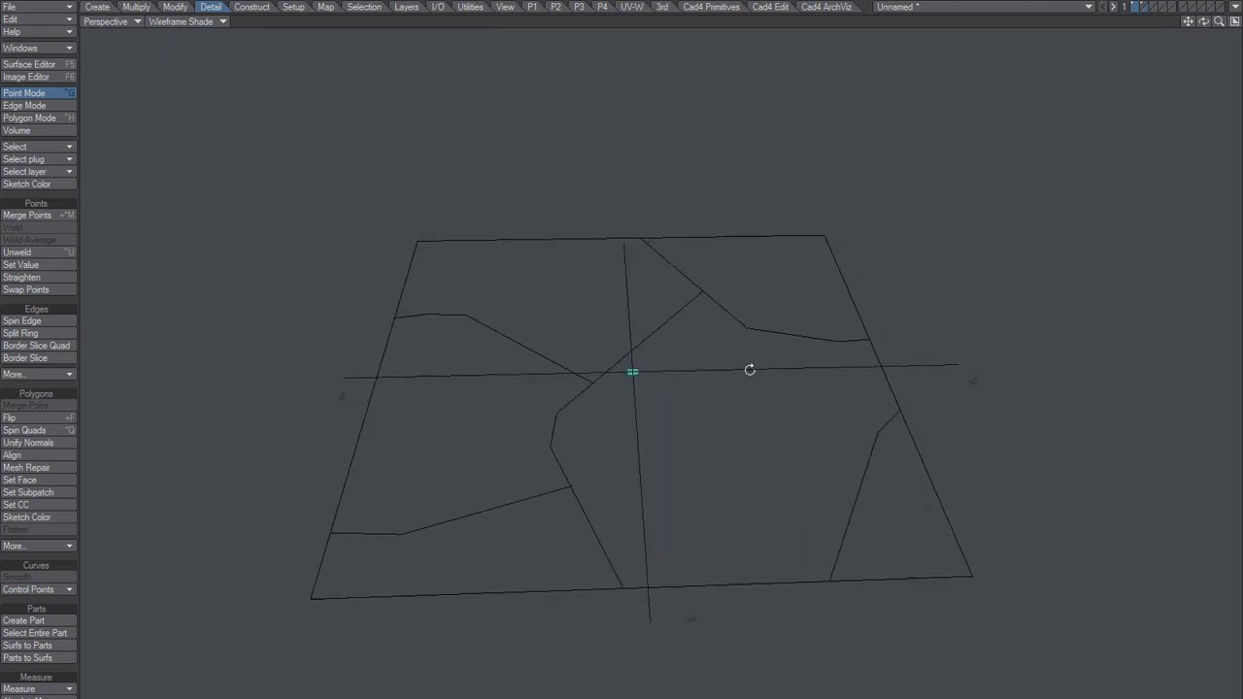
left_click_drag(670, 416, 651, 470, "ctrl+alt")
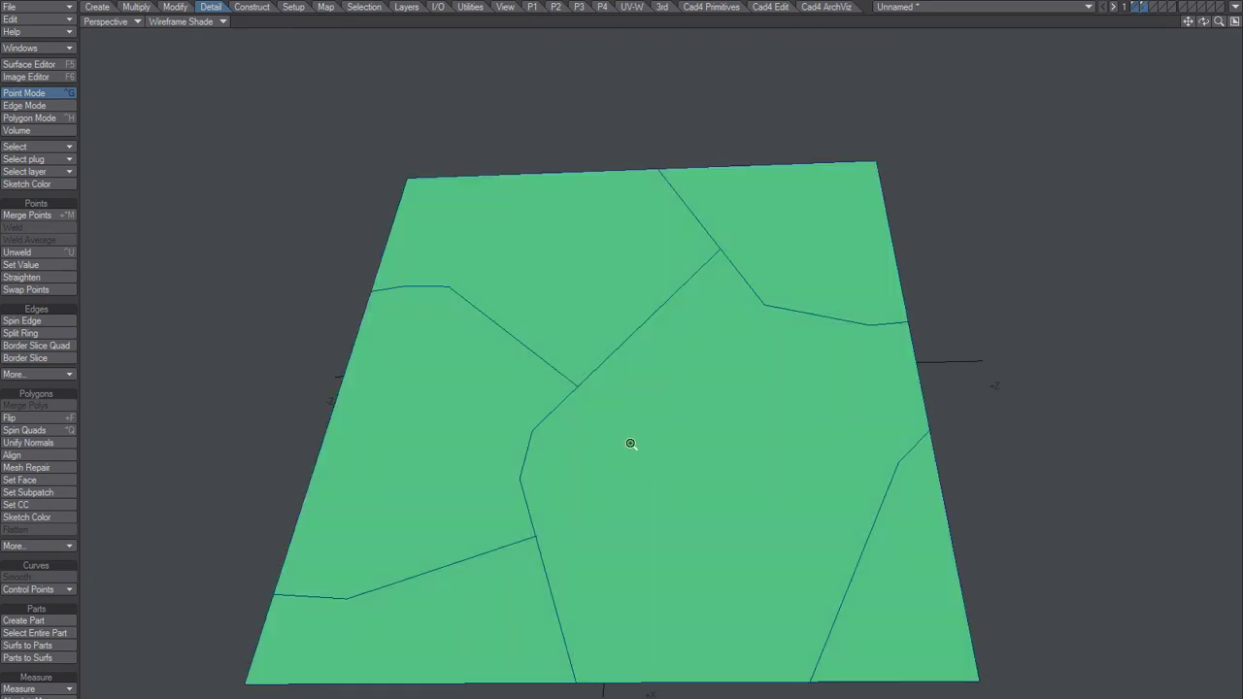
Step: Copy all polygons of the divided ground plane from layer 2 and paste them into the empty layer 3
mouse_move(632, 444)
left_mouse_down("ctrl+alt")
mouse_move(599, 455)
mouse_move(575, 389)
mouse_move(741, 289)
mouse_move(799, 522)
left_mouse_up("ctrl+alt")
key("space")
key("space")
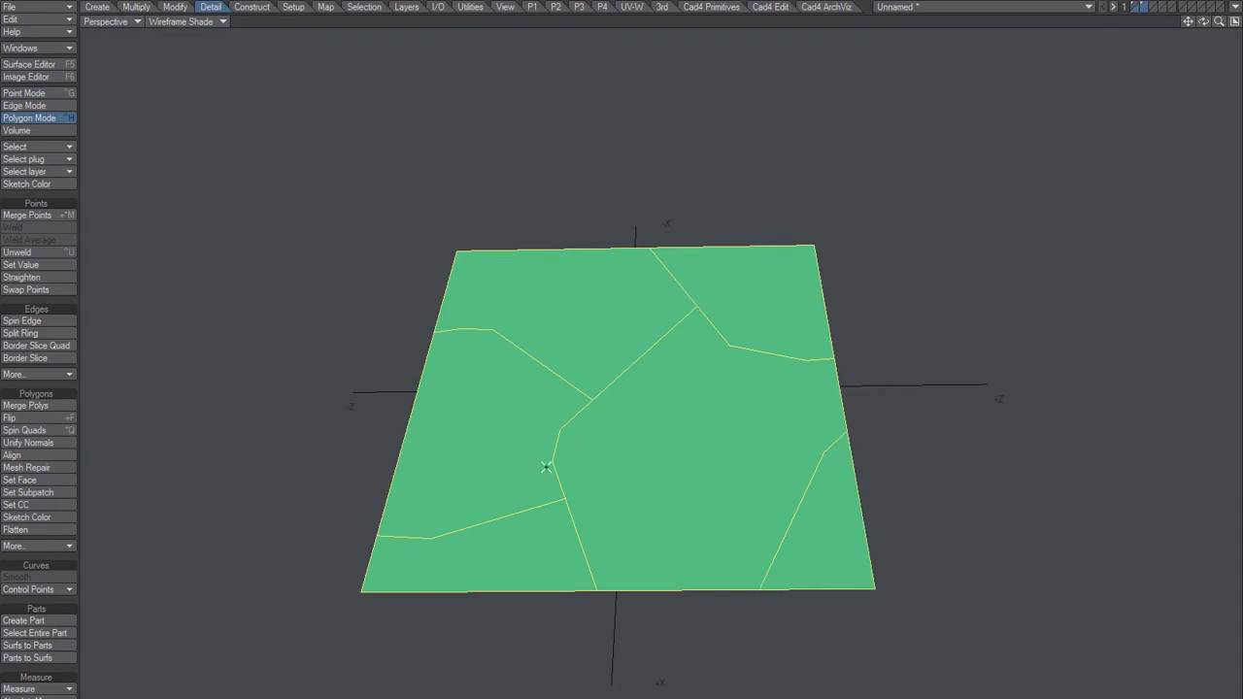
key("Delete")
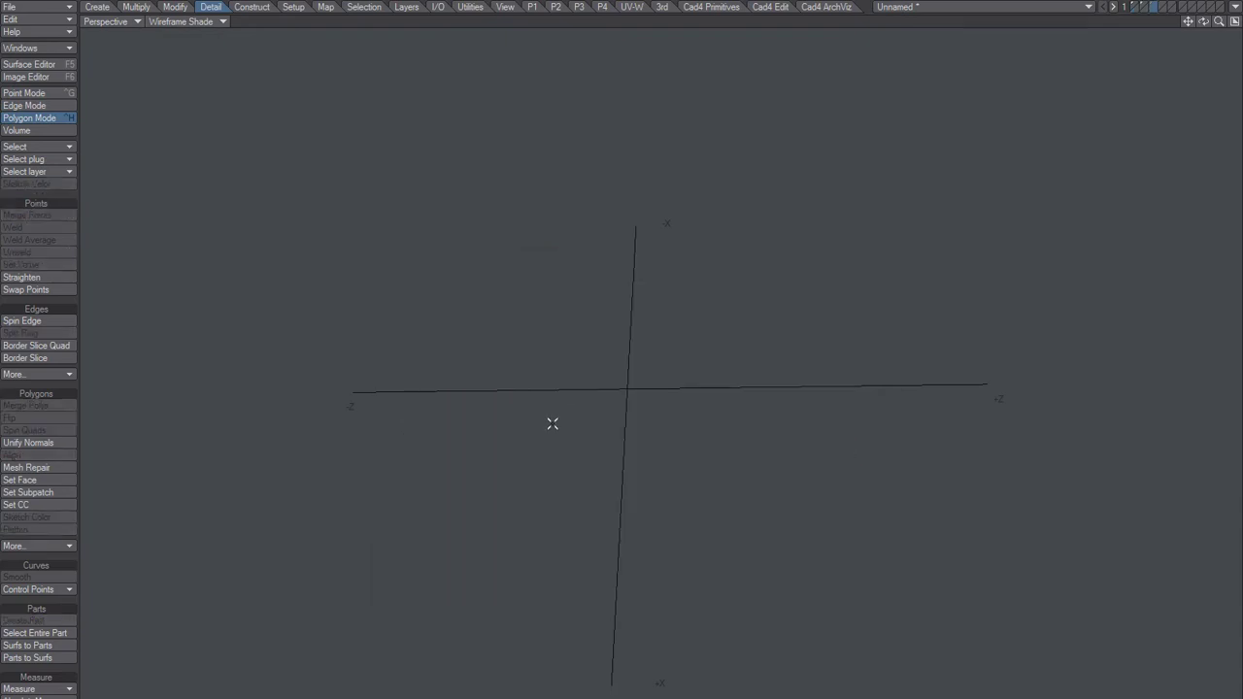
key("ctrl+v")
Step: Bevel all pasted ground polygons inward and delete the surrounding strips so only the separate inset blocks remain
mouse_move(795, 430)
left_mouse_down()
mouse_move(547, 527)
mouse_move(866, 522)
left_mouse_up()
key("b")
left_click_drag(694, 446, 665, 450)
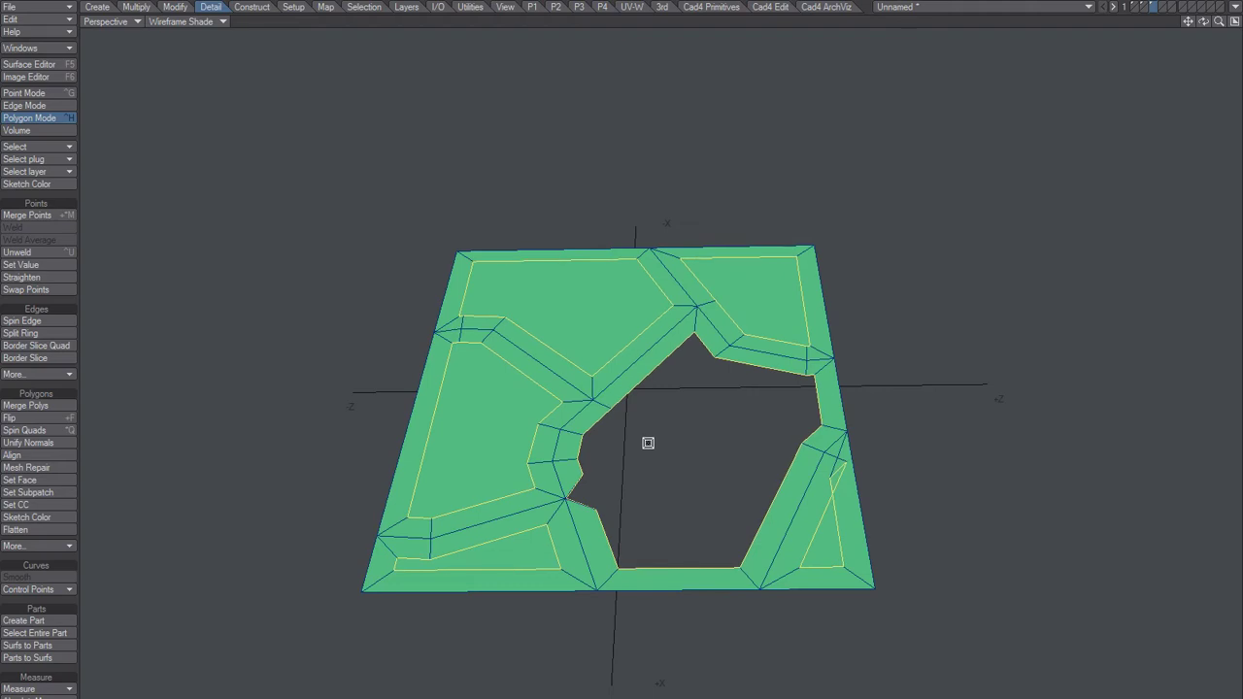
key("Delete")
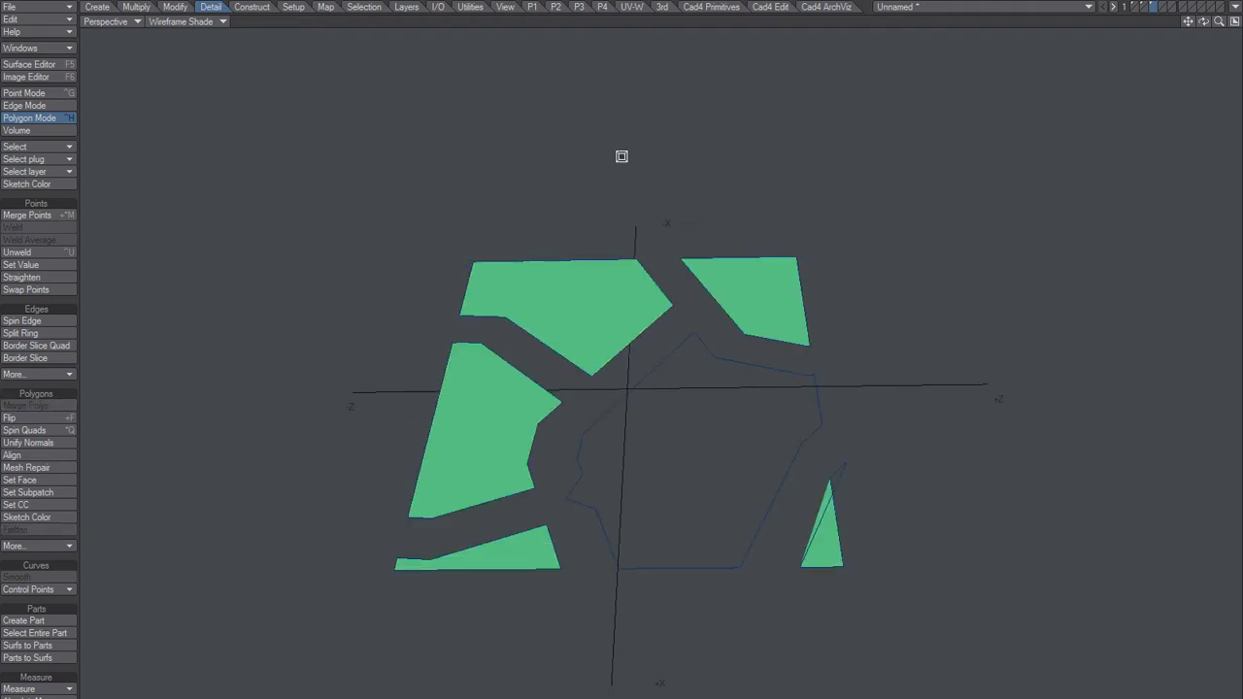
Step: Delete the self-overlapping triangular corner block and the narrow wedge-shaped block along the front edge
left_click(709, 357)
left_click(814, 540)
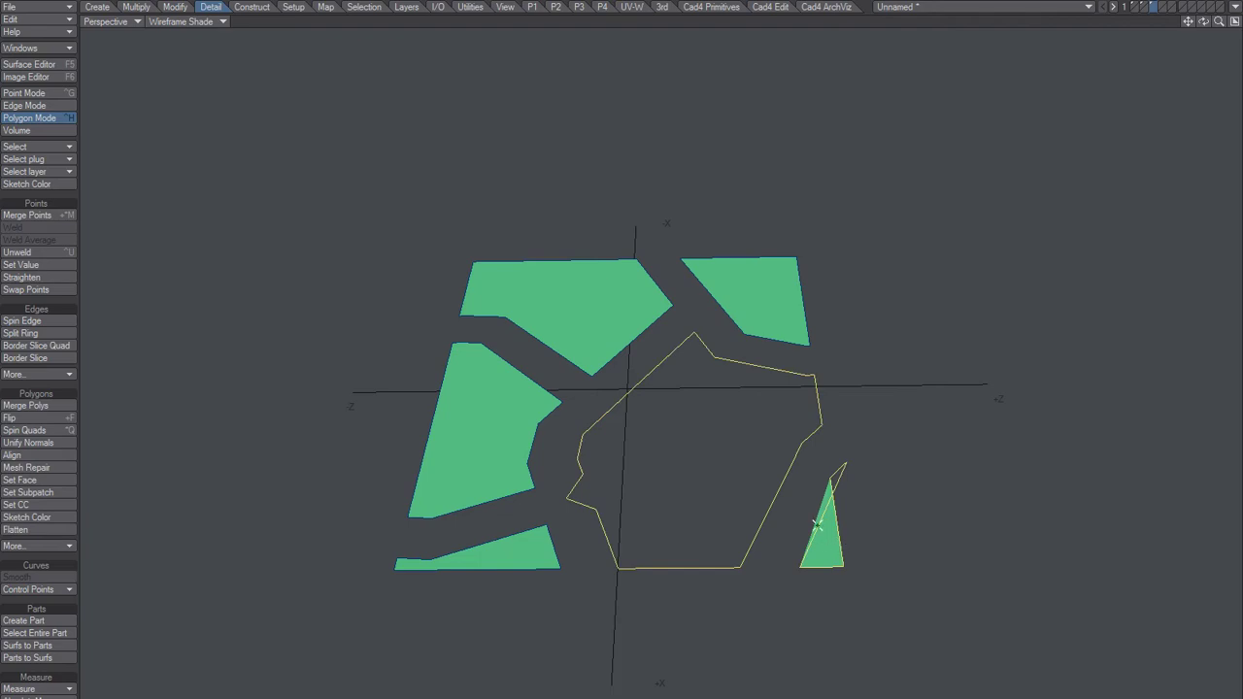
key("/")
left_click(819, 552)
left_click(495, 564)
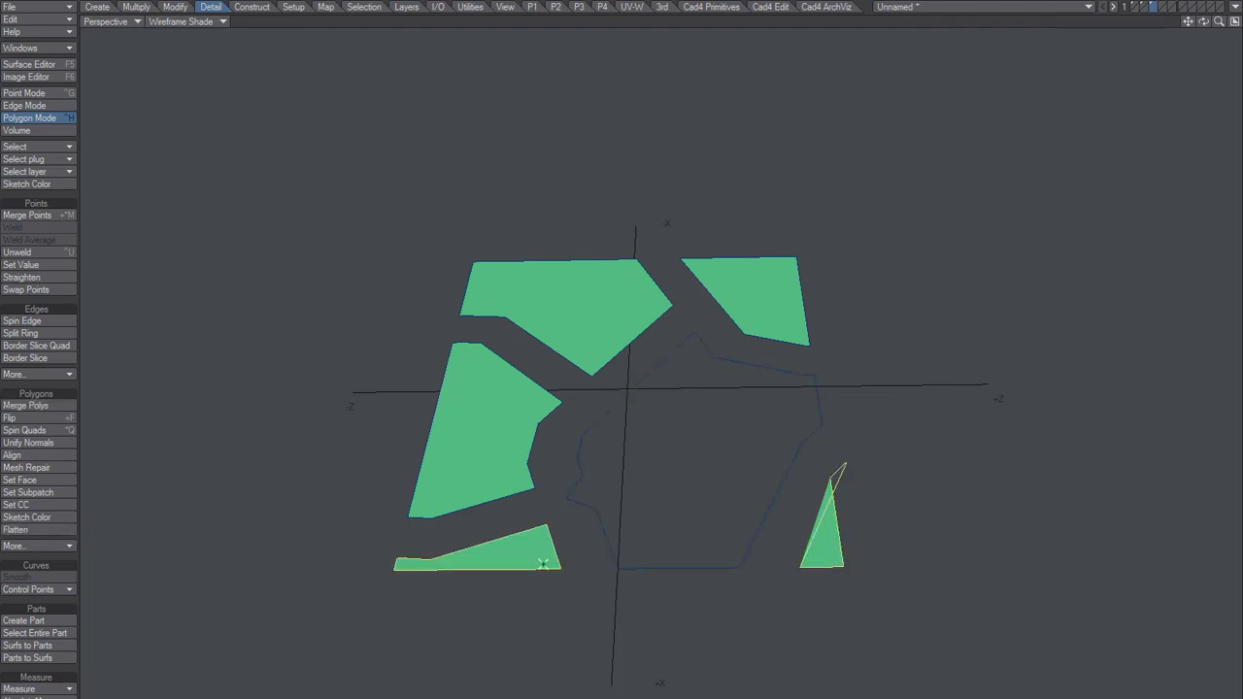
key("Delete")
Step: Flip the large block polygon that faces down and clear the selection
left_click(623, 413)
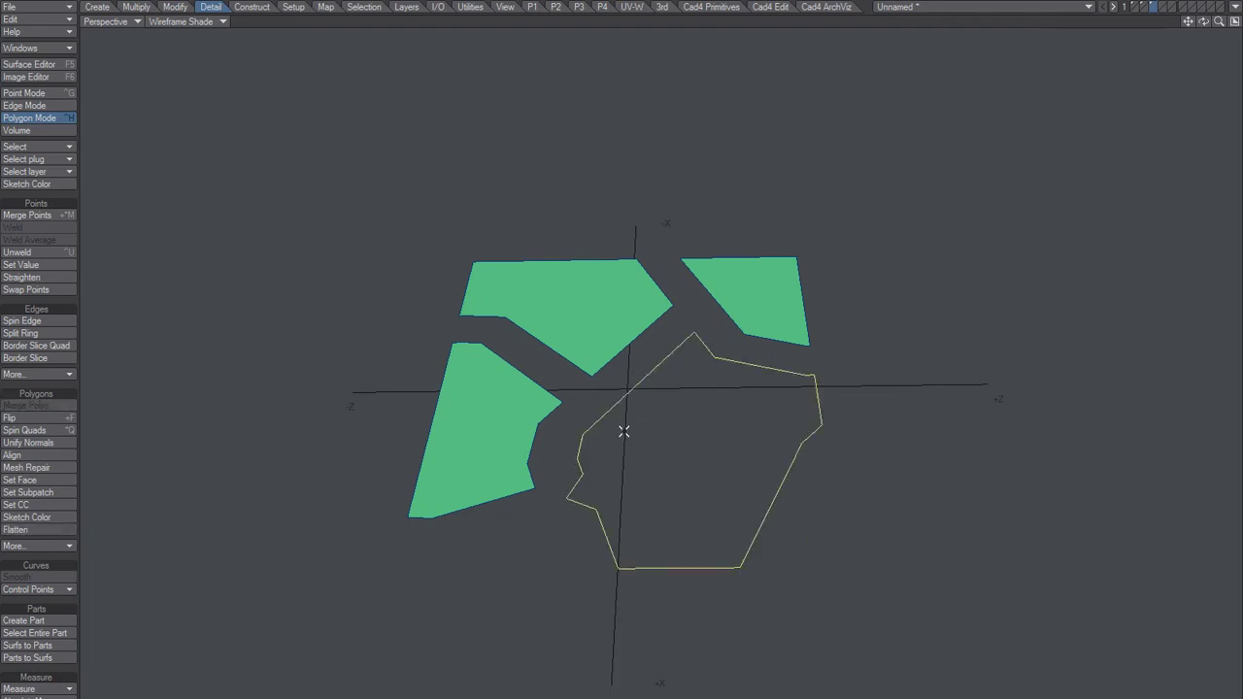
key("f")
key("/")
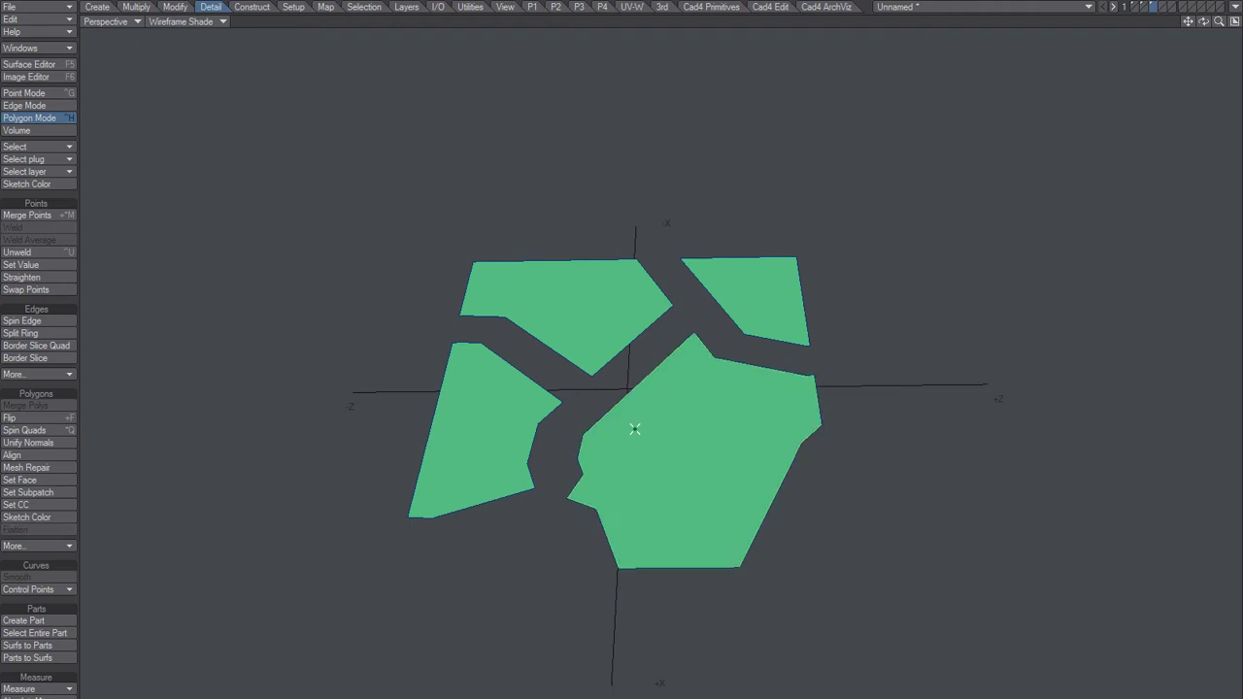
Step: Copy the four remaining block polygons into layer 4
left_click_drag(636, 429, 660, 588, "alt")
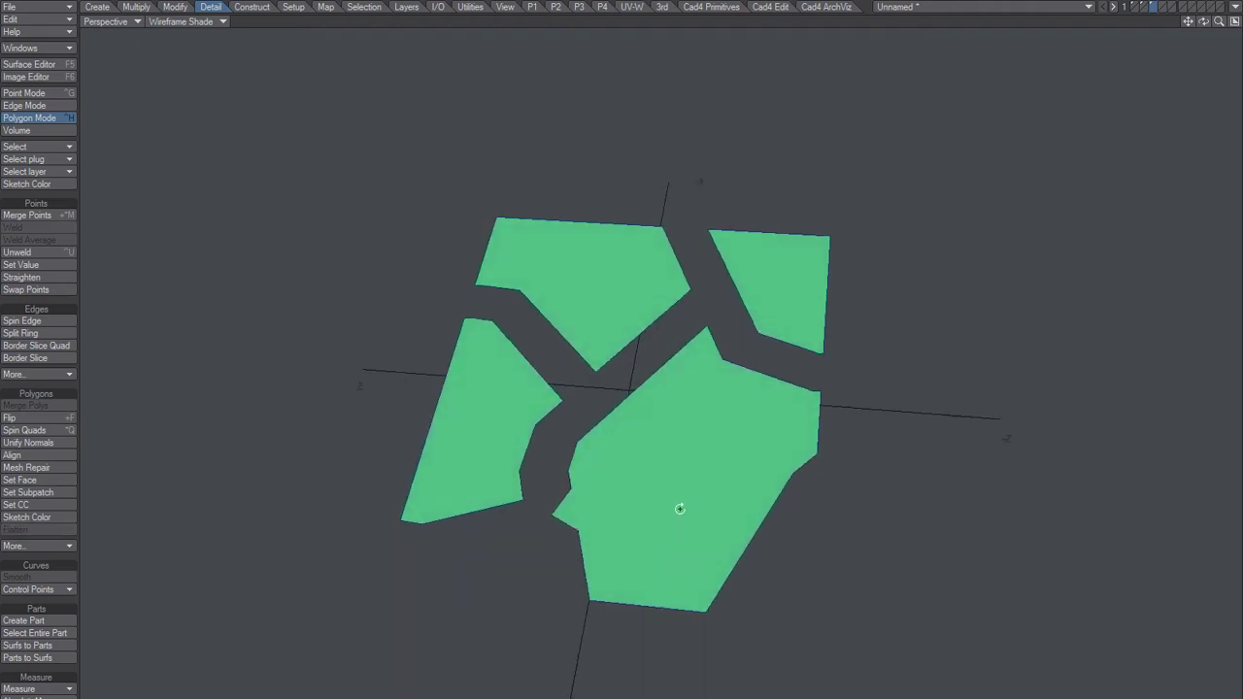
scroll(630, 528, "up", 2)
mouse_move(643, 536)
left_mouse_down("alt")
mouse_move(667, 584)
mouse_move(669, 535)
mouse_move(688, 511)
mouse_move(747, 535)
mouse_move(699, 419)
mouse_move(680, 525)
left_mouse_up("alt")
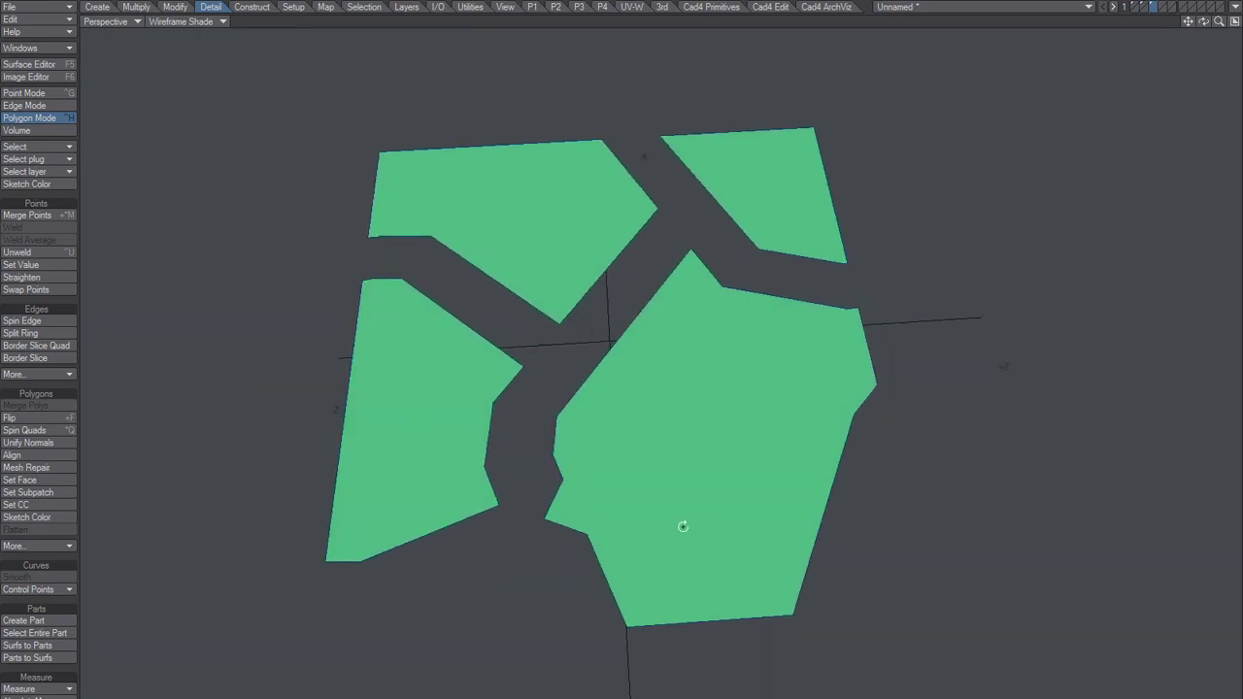
mouse_move(291, 264)
left_mouse_down()
mouse_move(477, 293)
mouse_move(519, 472)
mouse_move(519, 583)
mouse_move(562, 336)
mouse_move(623, 103)
mouse_move(833, 300)
mouse_move(915, 347)
left_mouse_up()
left_click_drag(810, 483, 607, 468, "alt")
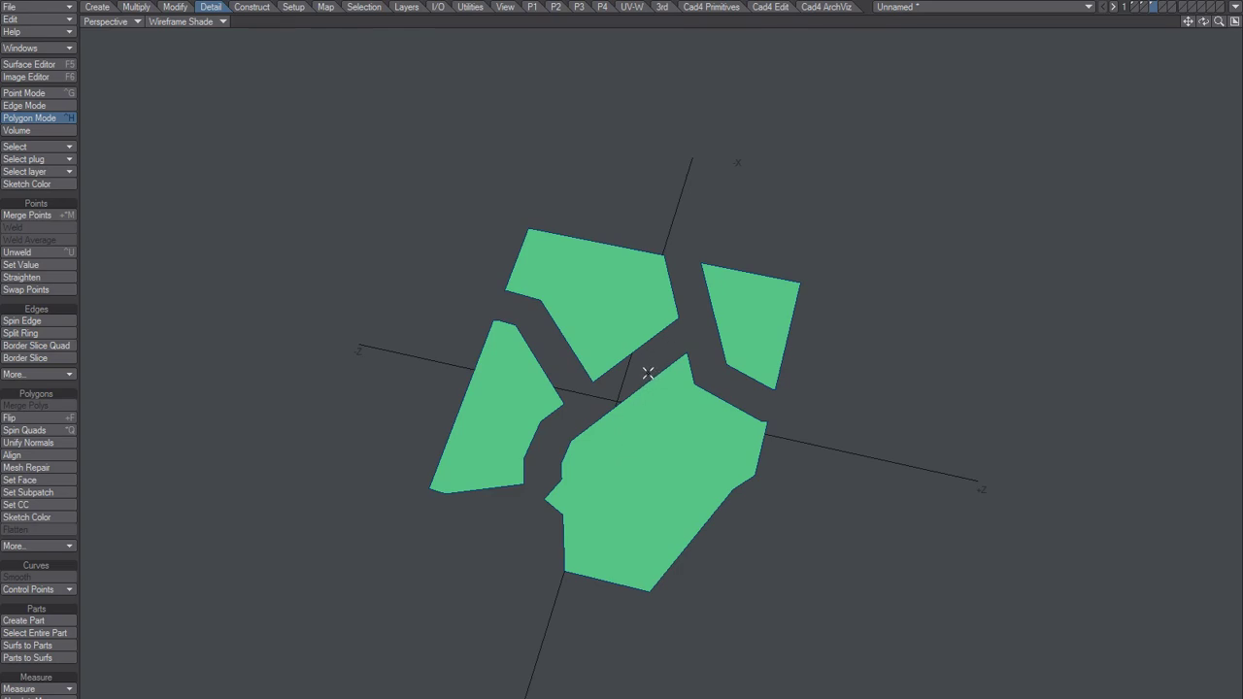
key("4")
key("ctrl+v")
left_click_drag(642, 403, 658, 404, "alt+shift")
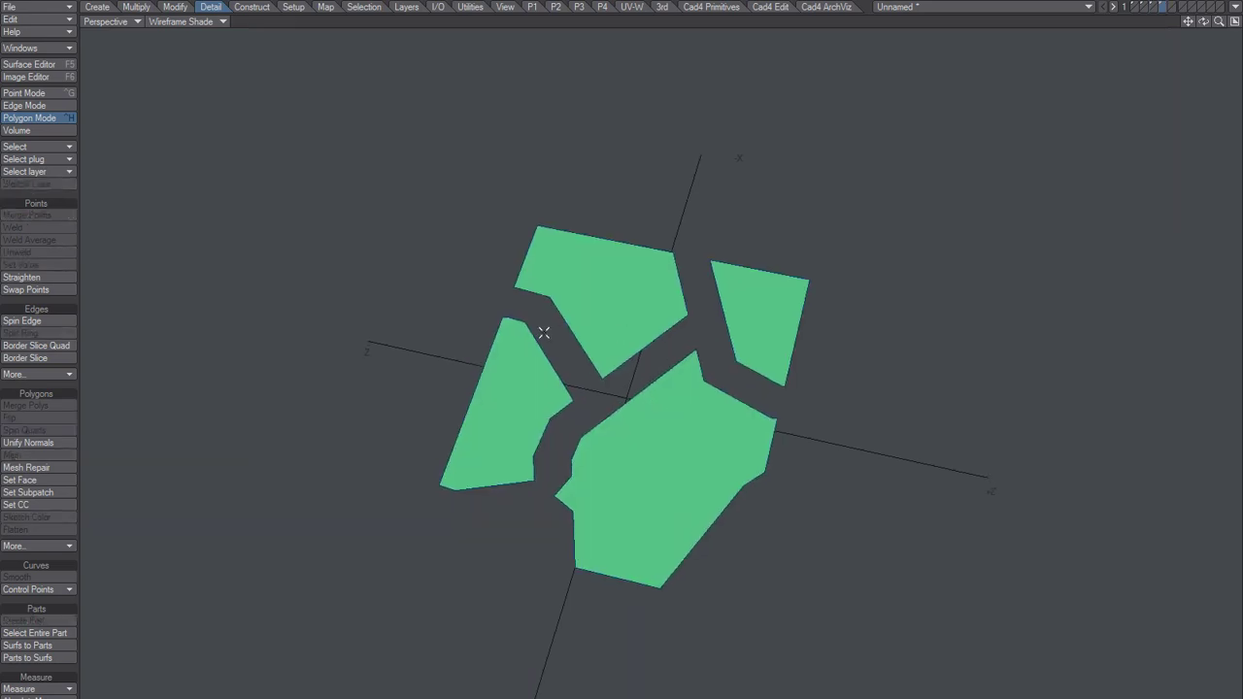
Step: Weld the two nearly coincident points at the corner of the six-sided block beside the small four-sided block
key("ctrl+g")
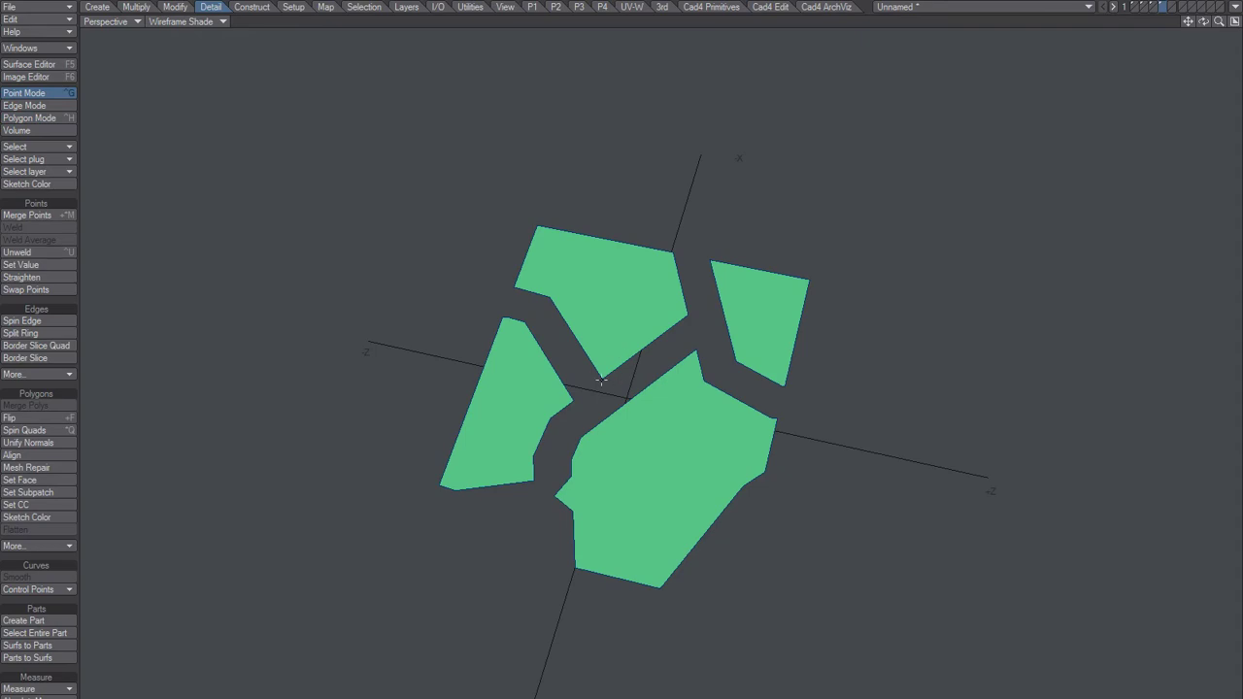
mouse_move(504, 285)
right_mouse_down()
mouse_move(579, 361)
mouse_move(692, 341)
mouse_move(447, 172)
mouse_move(611, 369)
right_mouse_up()
scroll(611, 369, "up", 1)
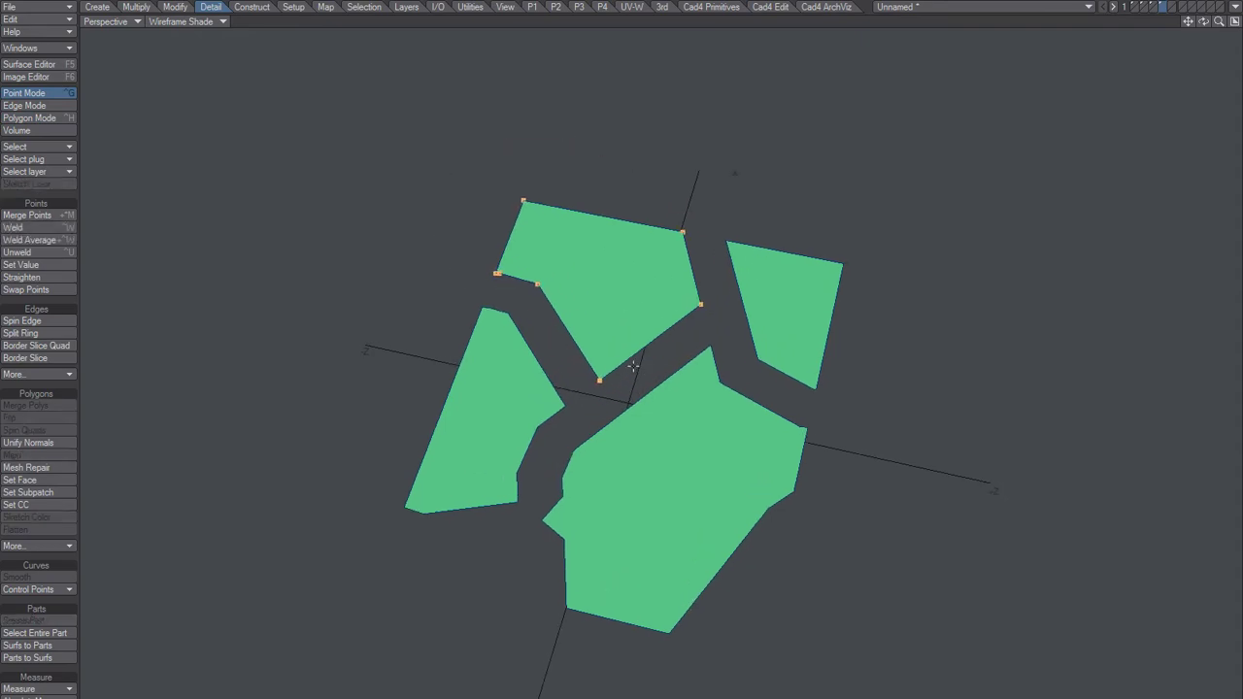
left_click_drag(549, 303, 647, 286, "alt+shift")
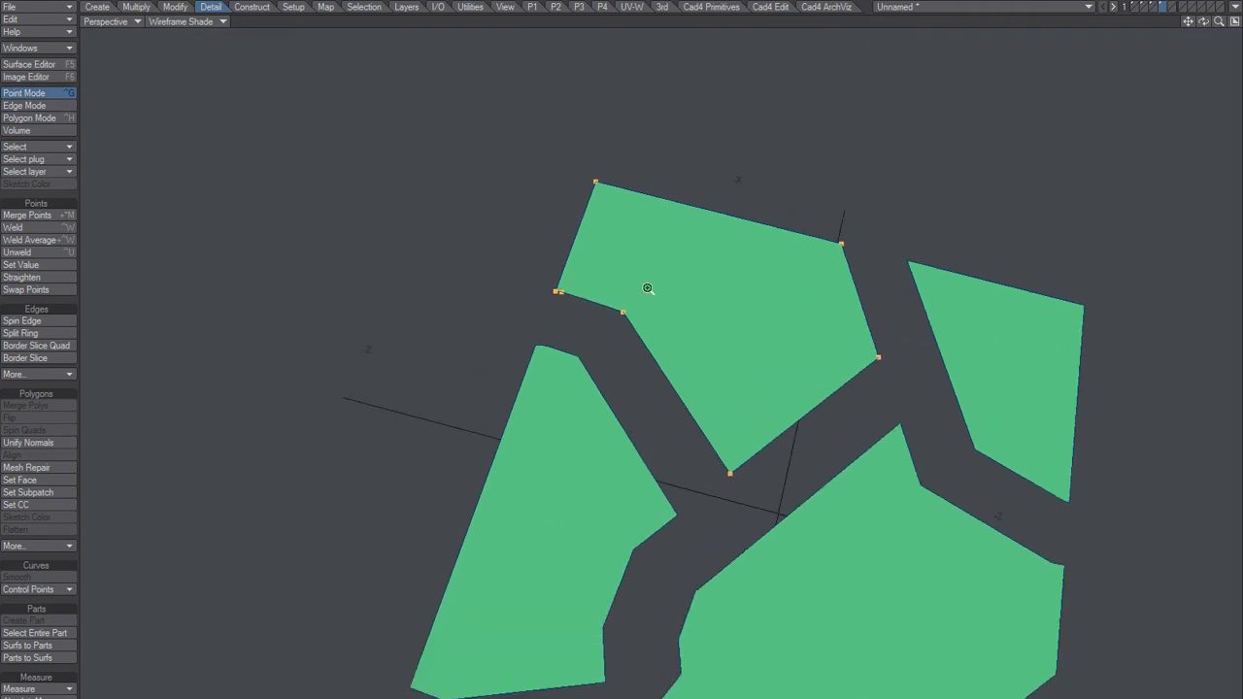
left_click(596, 284)
left_click(563, 307)
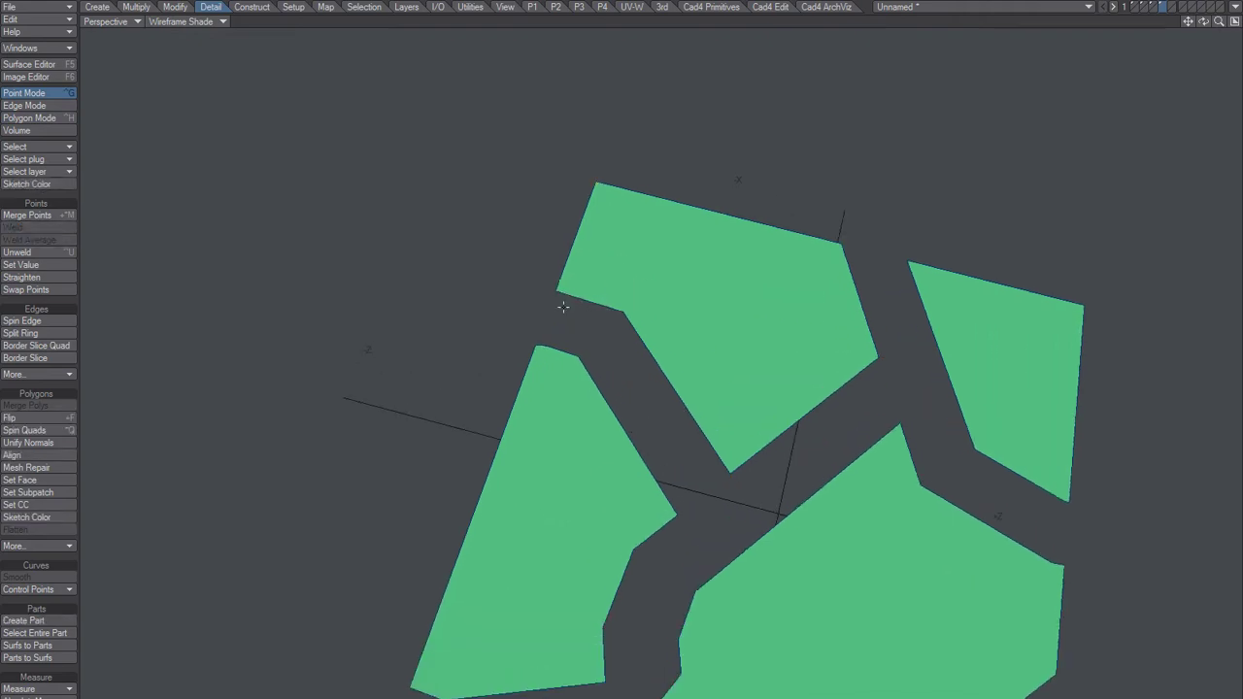
Step: Select the welded block's corner points and set a JetoFillet radius of 3 m for them
mouse_move(694, 490)
right_mouse_down()
mouse_move(485, 301)
mouse_move(927, 277)
mouse_move(709, 510)
right_mouse_up()
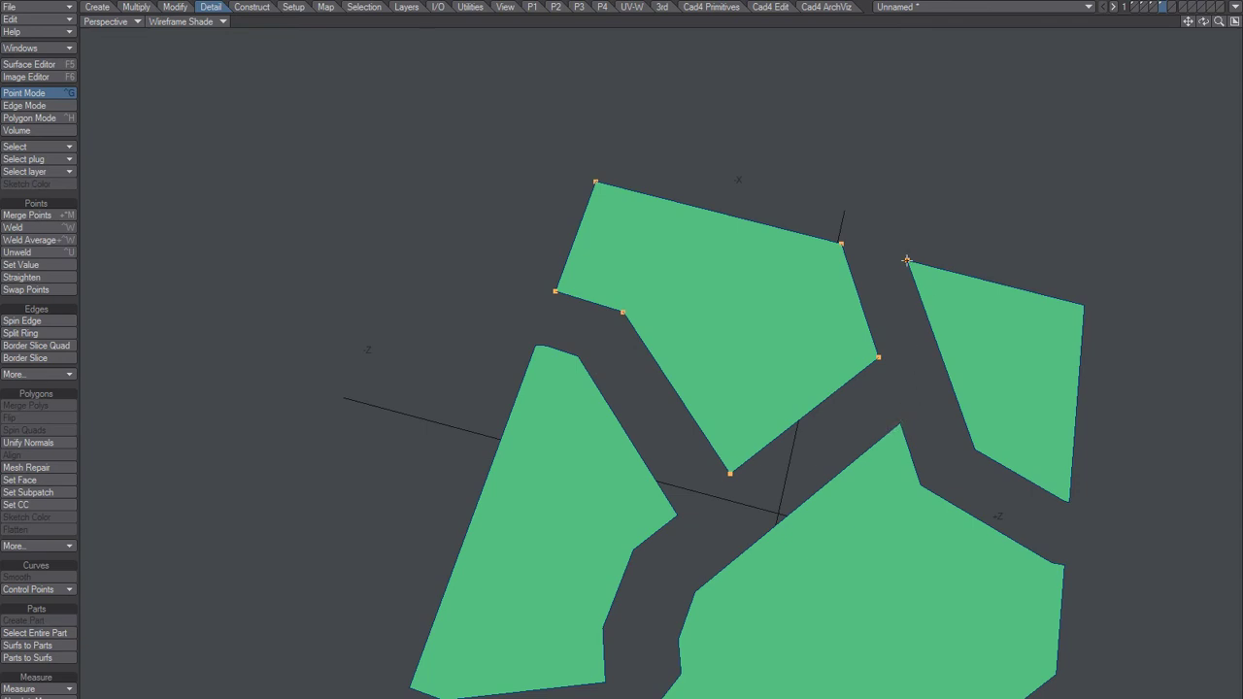
left_click_drag(894, 278, 667, 343, "alt+shift")
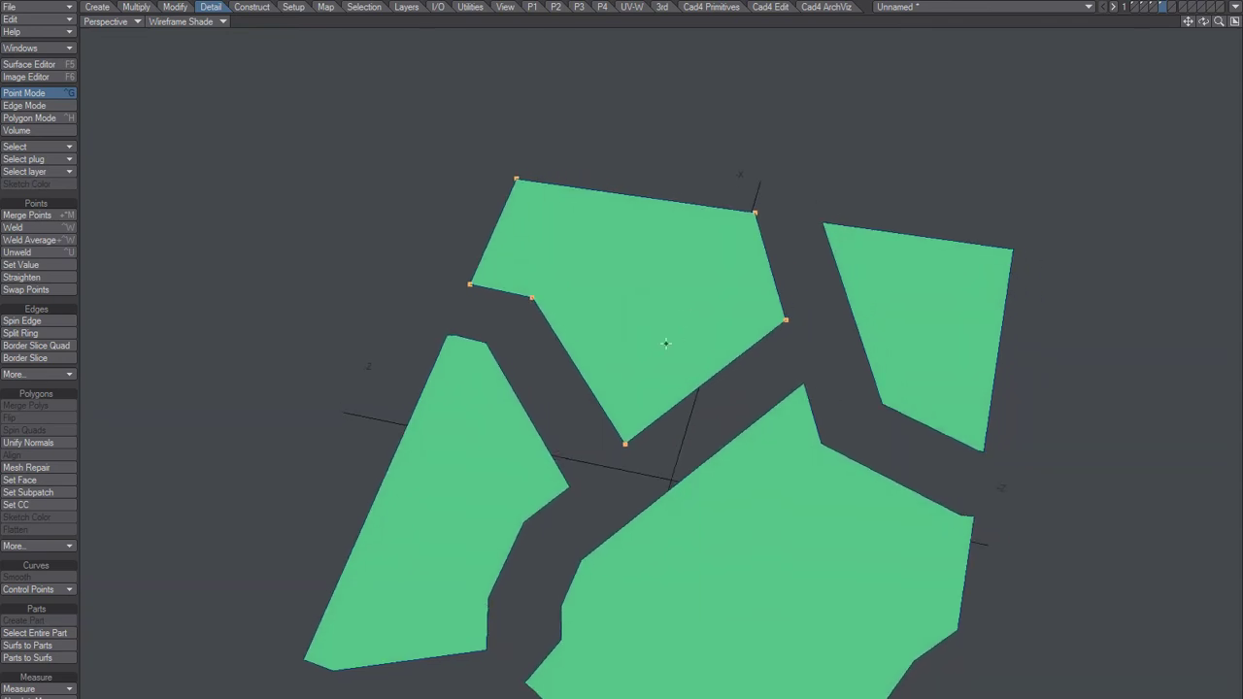
key("f")
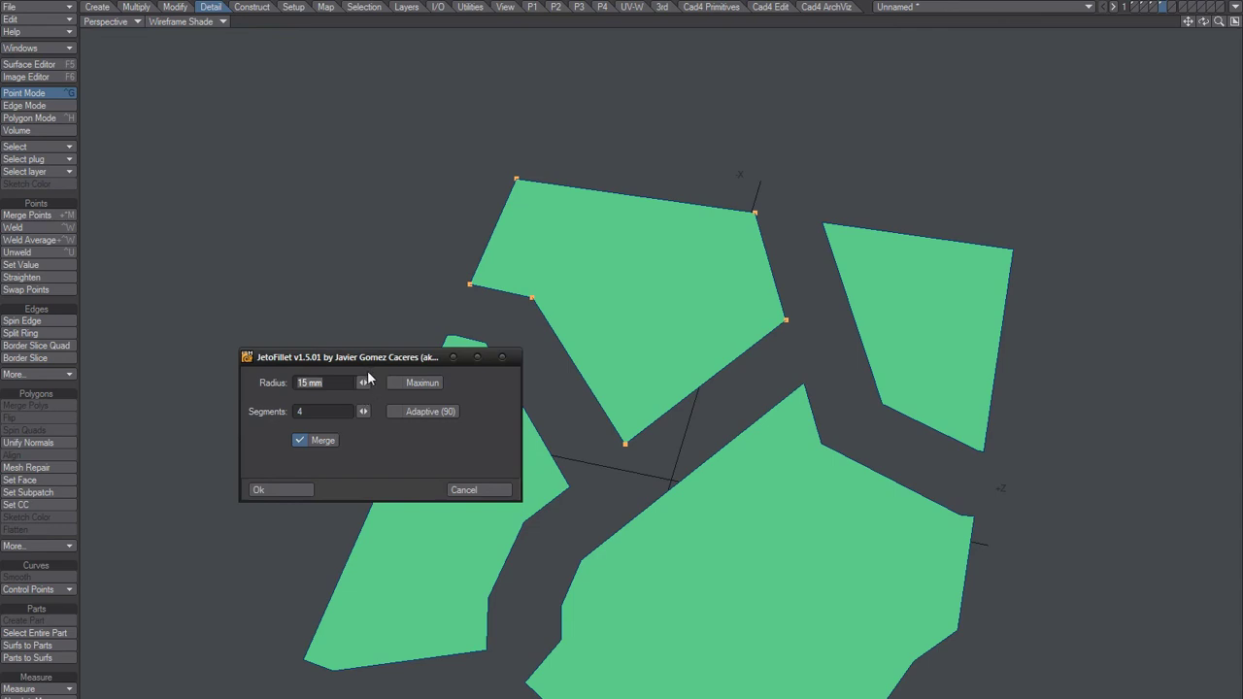
left_click_drag(363, 383, 364, 408)
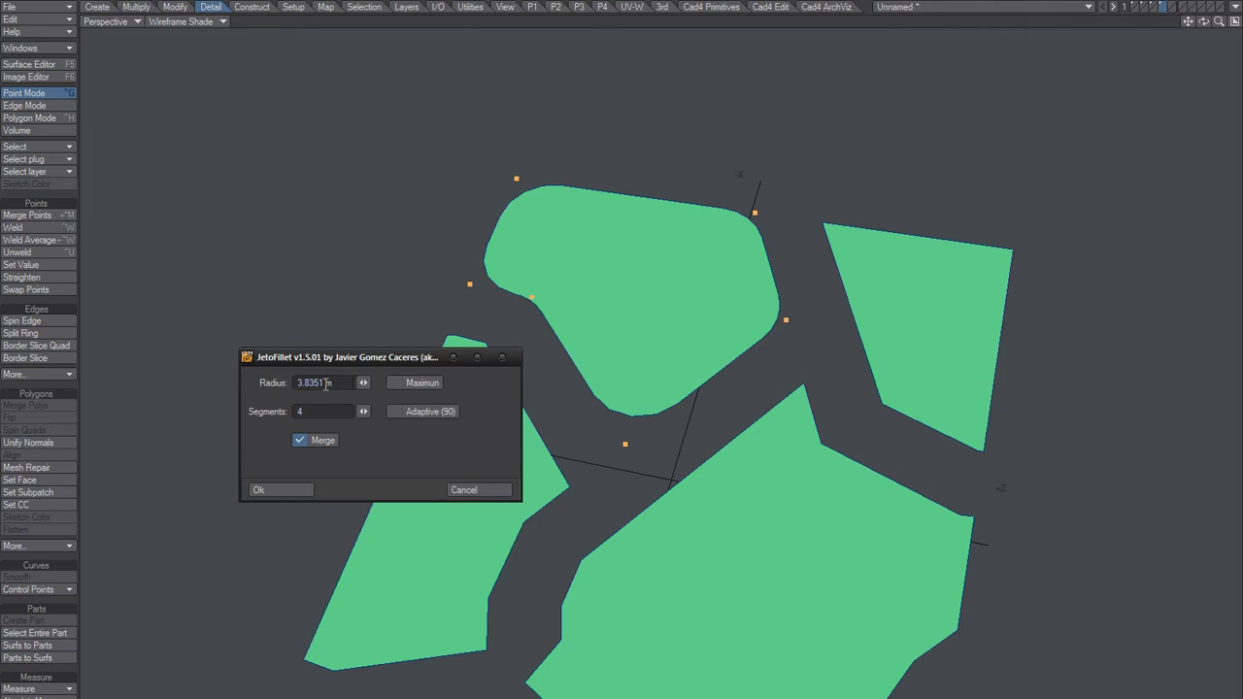
left_click_drag(327, 383, 274, 383)
type("3m")
key("Return")
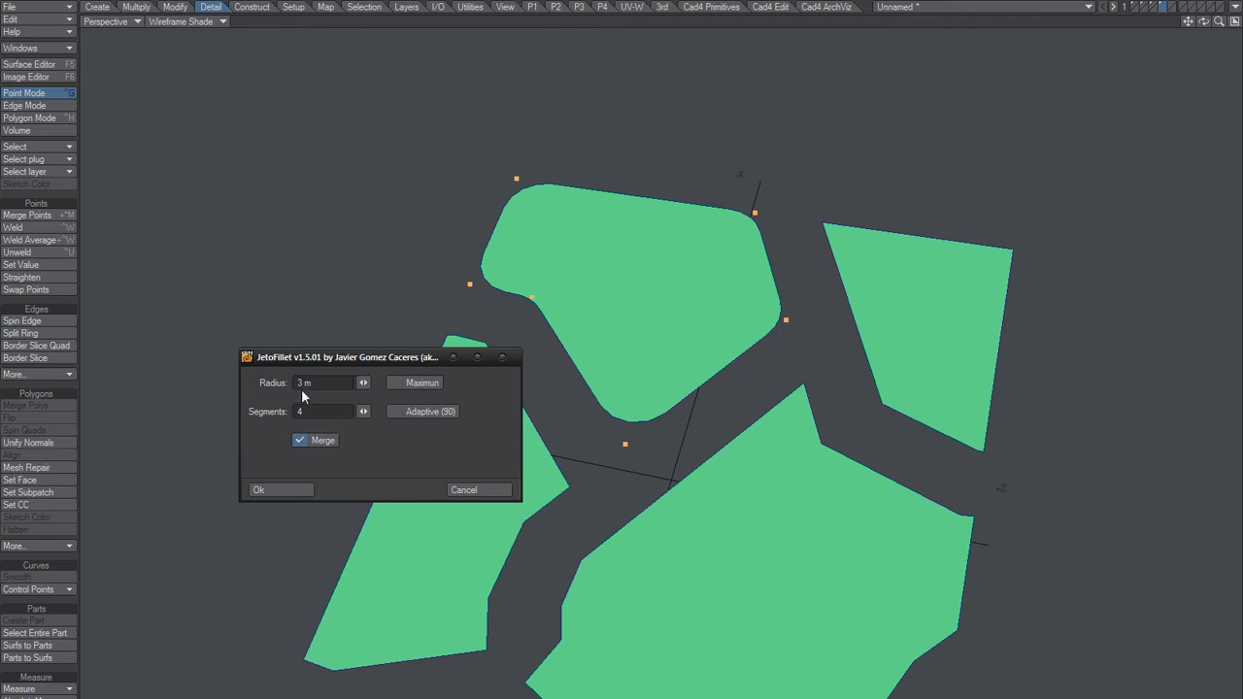
Step: Try a JetoFillet radius of 3.8351 m and return it to 3 m
left_click_drag(305, 383, 242, 366)
left_click_drag(363, 383, 381, 383)
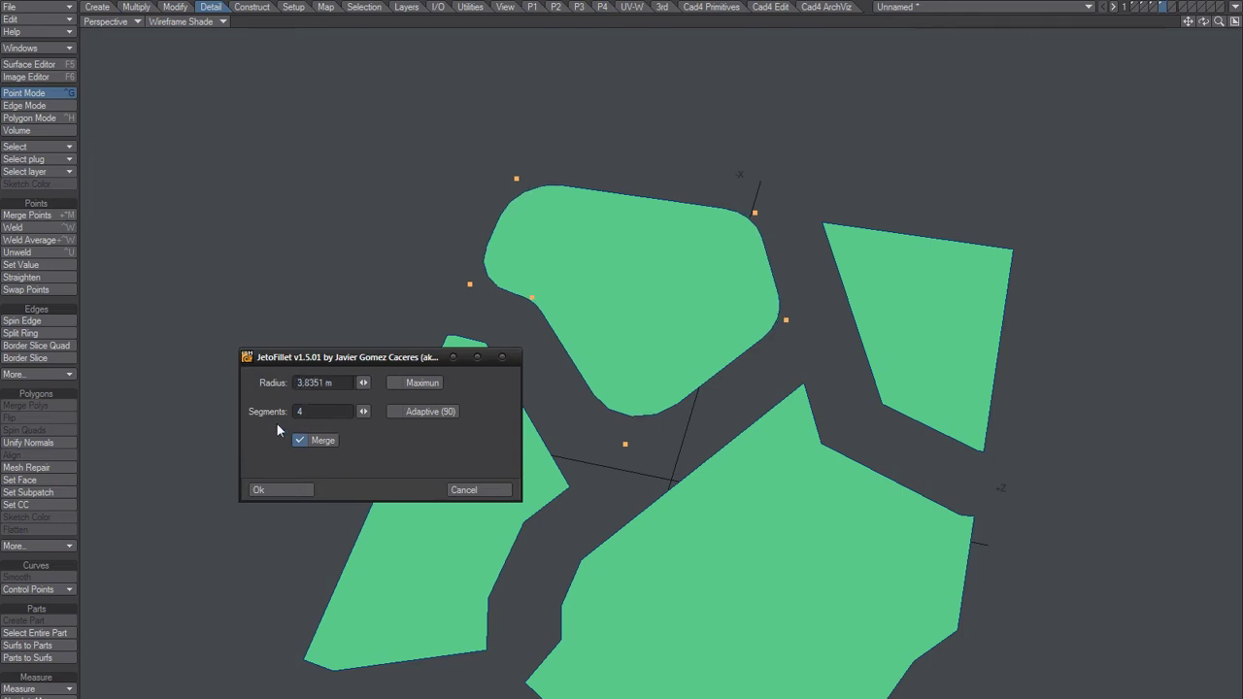
double_click(327, 382)
type("3")
key("Return")
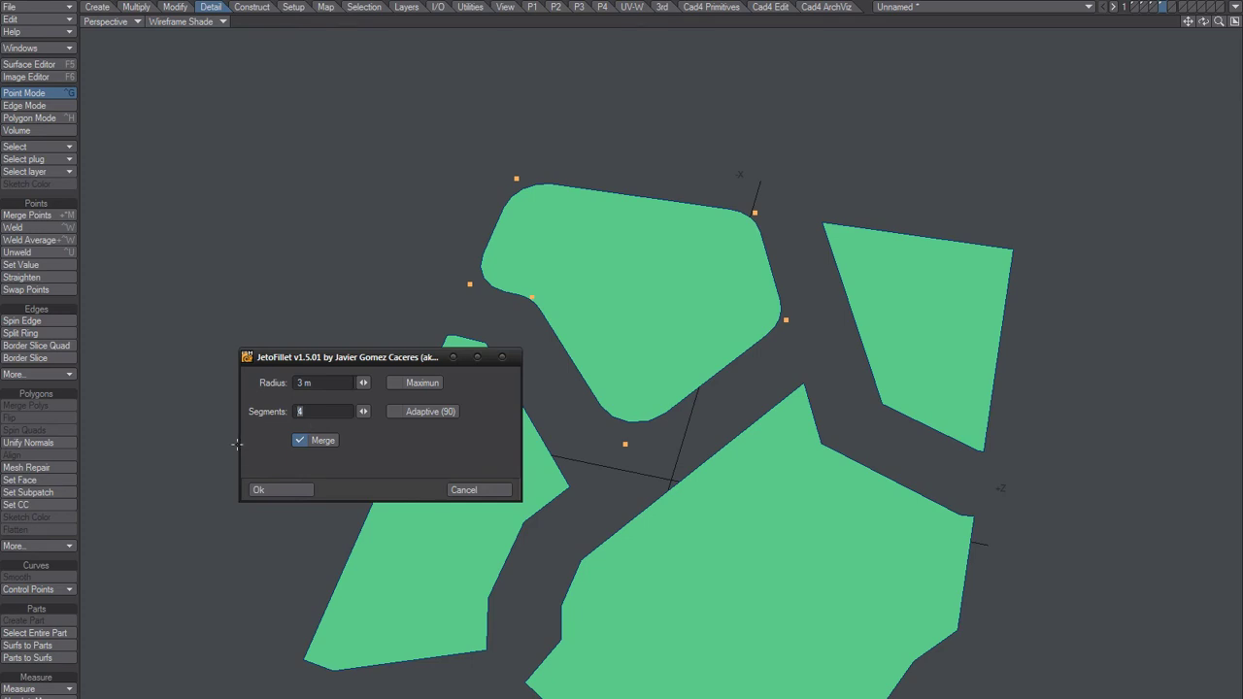
Step: Try 3 and 2 fillet segments, set the segments to 5, and apply the fillet to the block's corners
type("3")
key("Return")
left_click(289, 409)
type("2")
key("Return")
left_click(313, 412)
type("5")
key("Return")
left_click(282, 490)
left_click(310, 504)
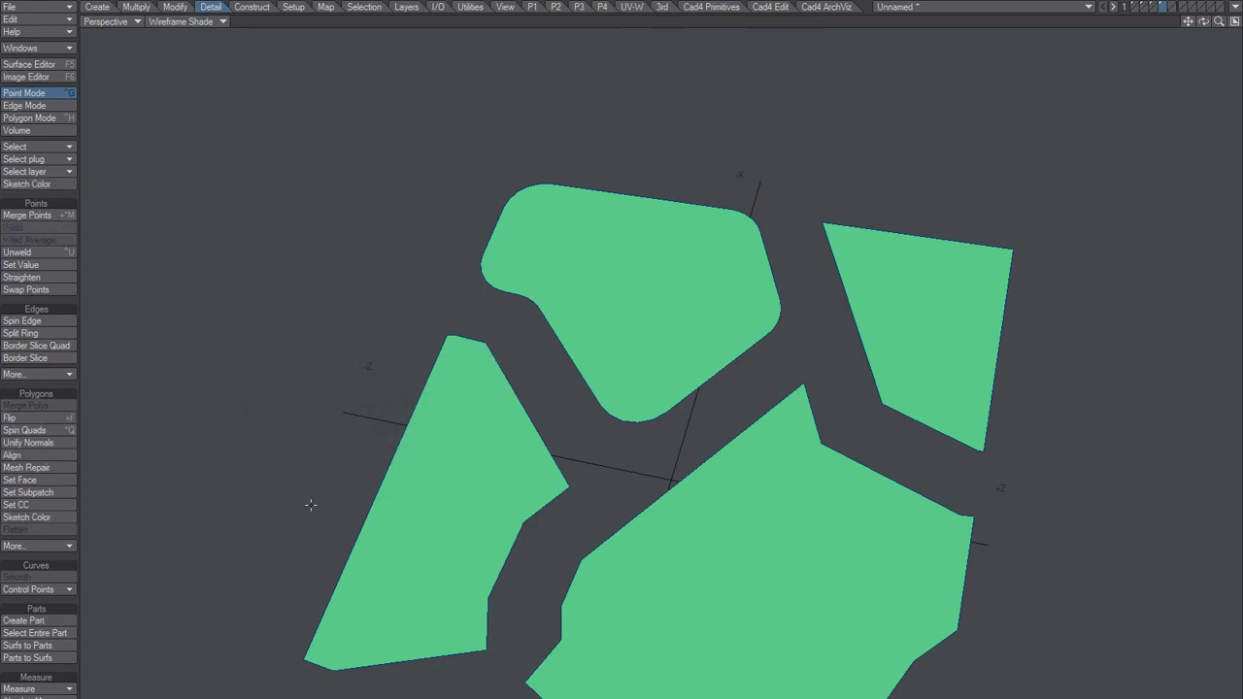
Step: Select all four block polygons in polygon mode and start CityGen on them
scroll(622, 466, "down", 1)
left_click_drag(624, 467, 634, 372, "alt+shift")
left_click_drag(708, 460, 645, 402, "alt")
key("space")
key("space")
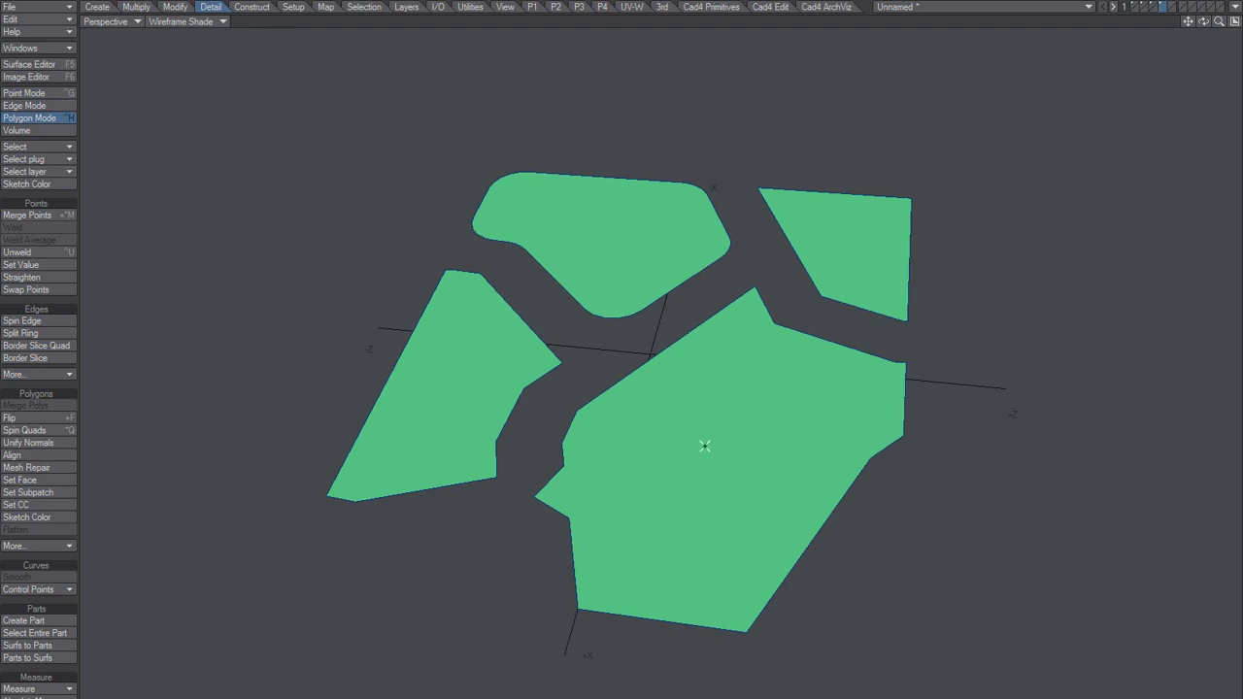
left_click_drag(705, 446, 884, 255)
left_click_drag(674, 512, 650, 455, "alt")
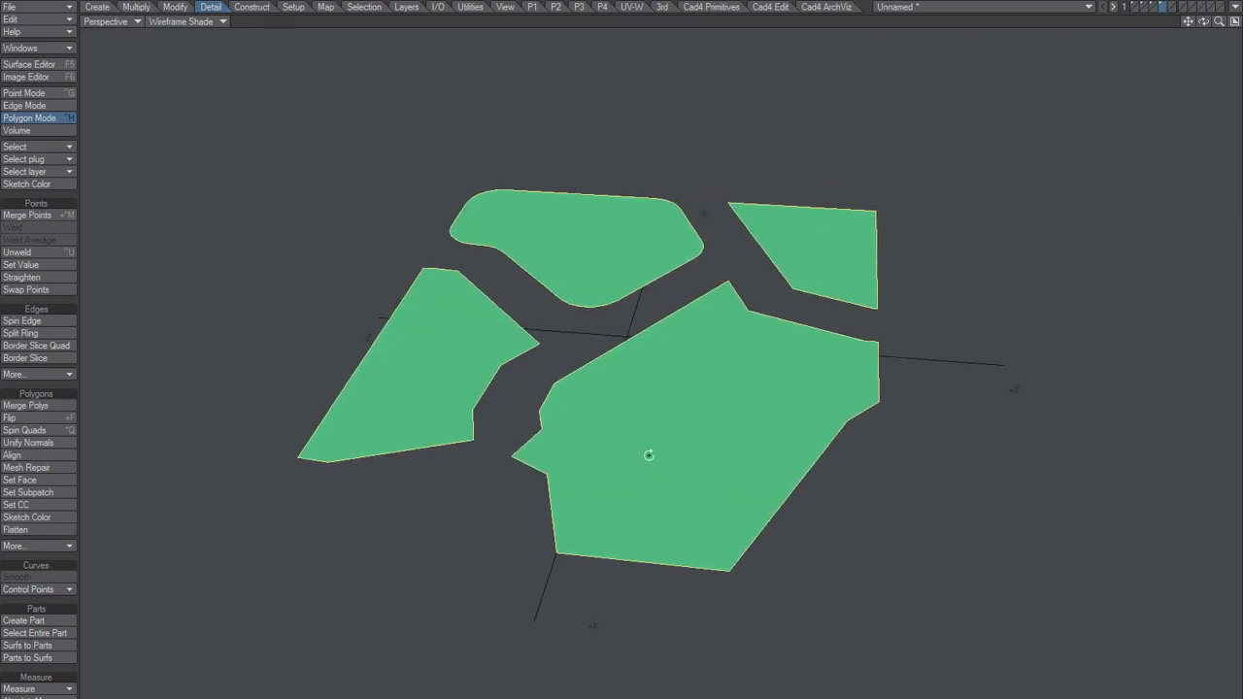
left_click(555, 7)
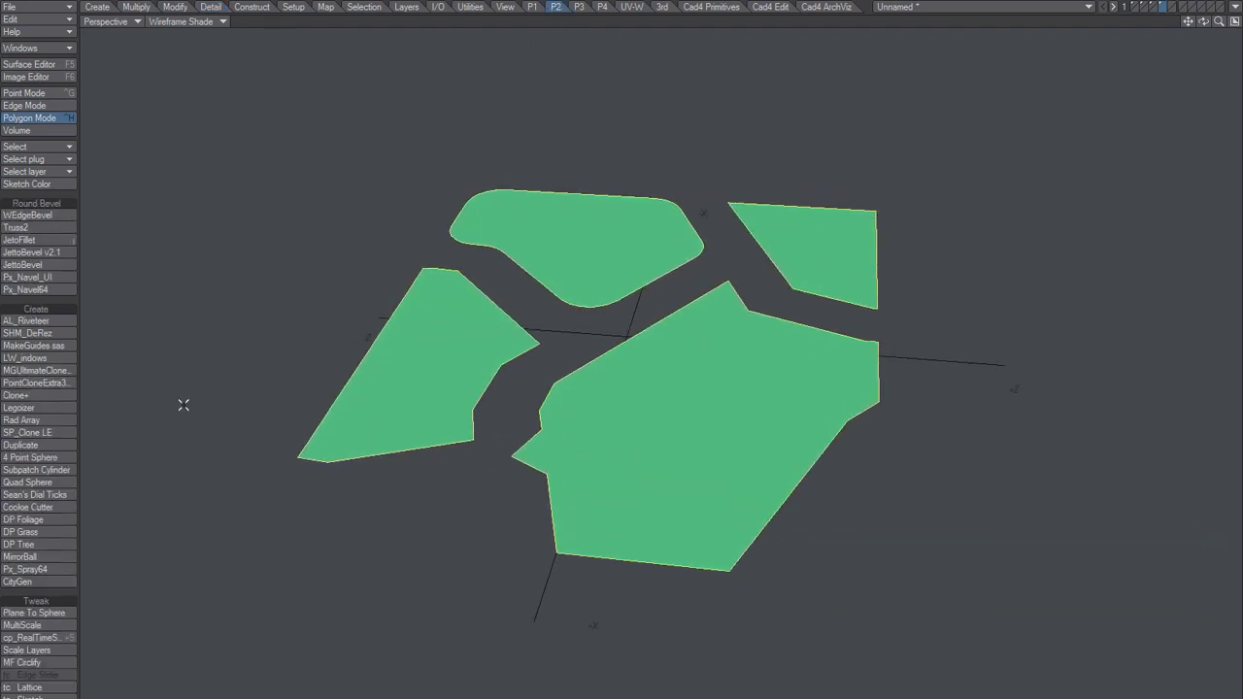
left_click(236, 397)
left_click(26, 581)
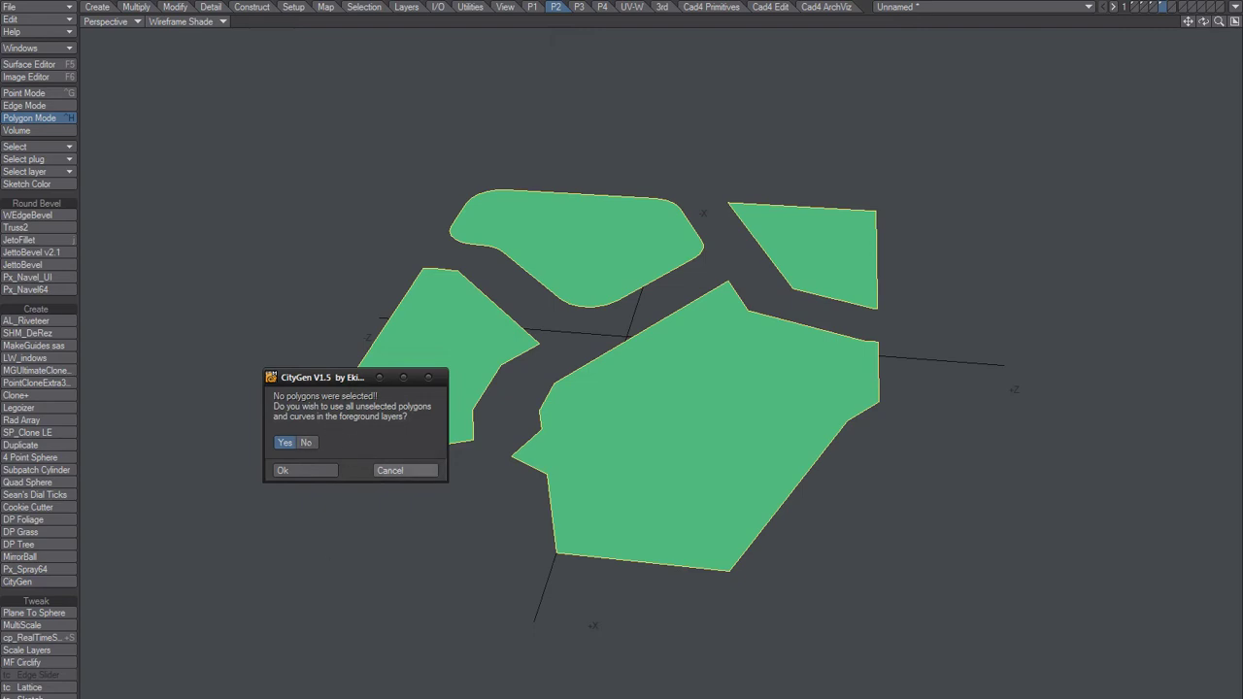
Step: Switch to the web browser and examine the plugin download page's free-release notice and Modpak password entry
key("alt+Tab")
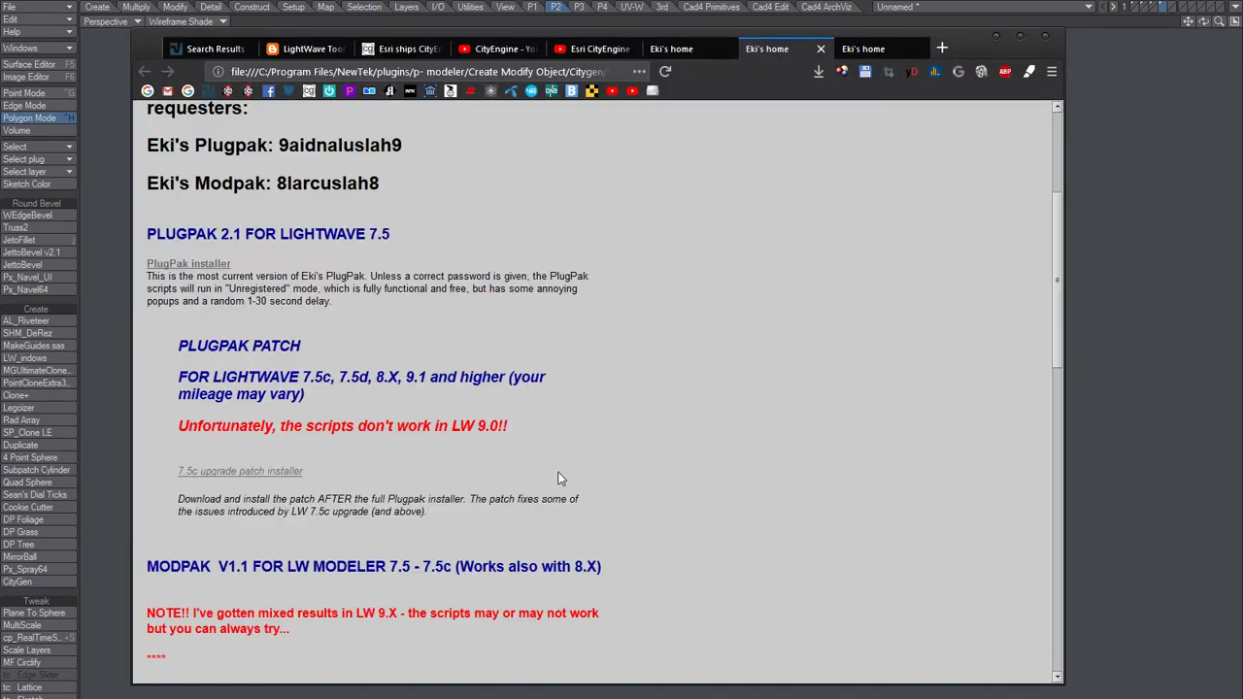
scroll(577, 433, "up", 3)
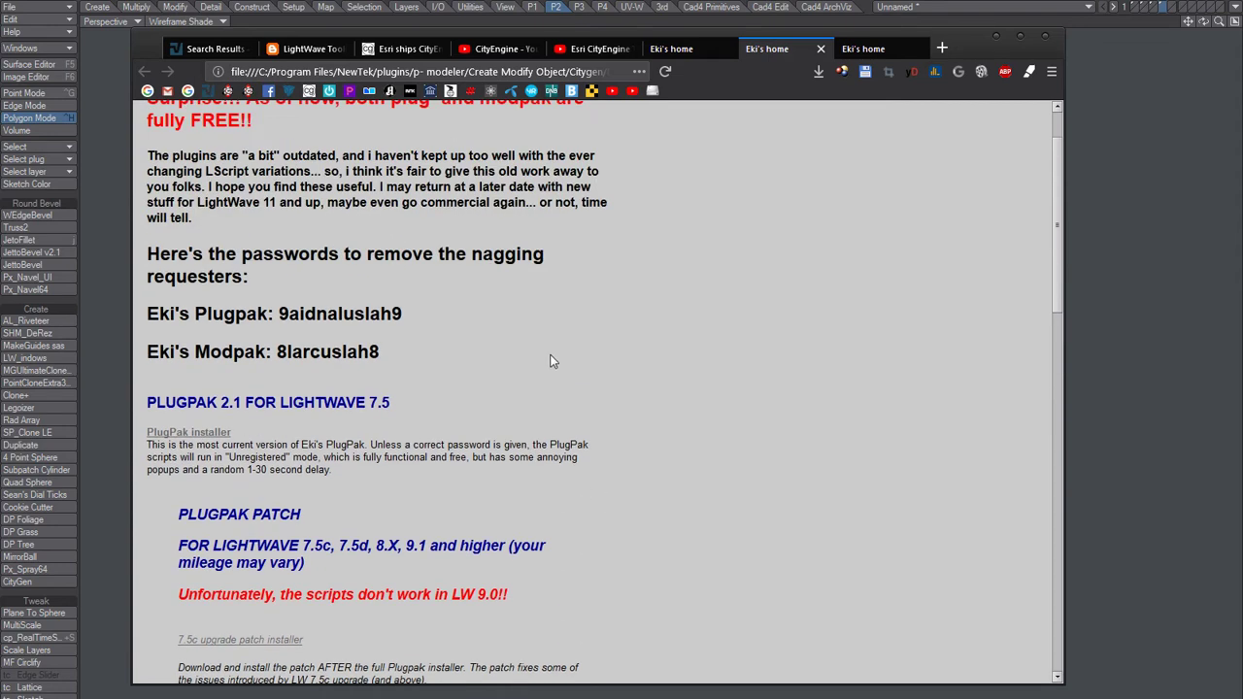
mouse_move(381, 352)
left_mouse_down()
mouse_move(273, 352)
mouse_move(382, 352)
left_mouse_up()
scroll(465, 421, "up", 1)
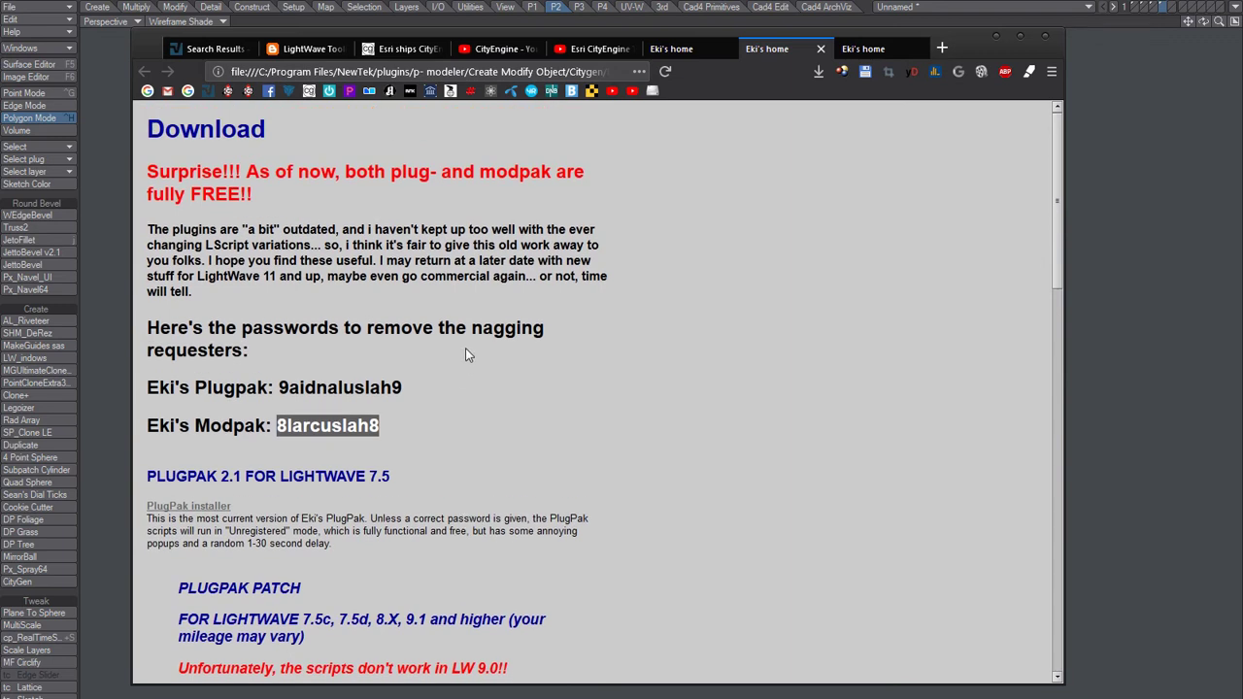
left_click_drag(251, 198, 146, 173)
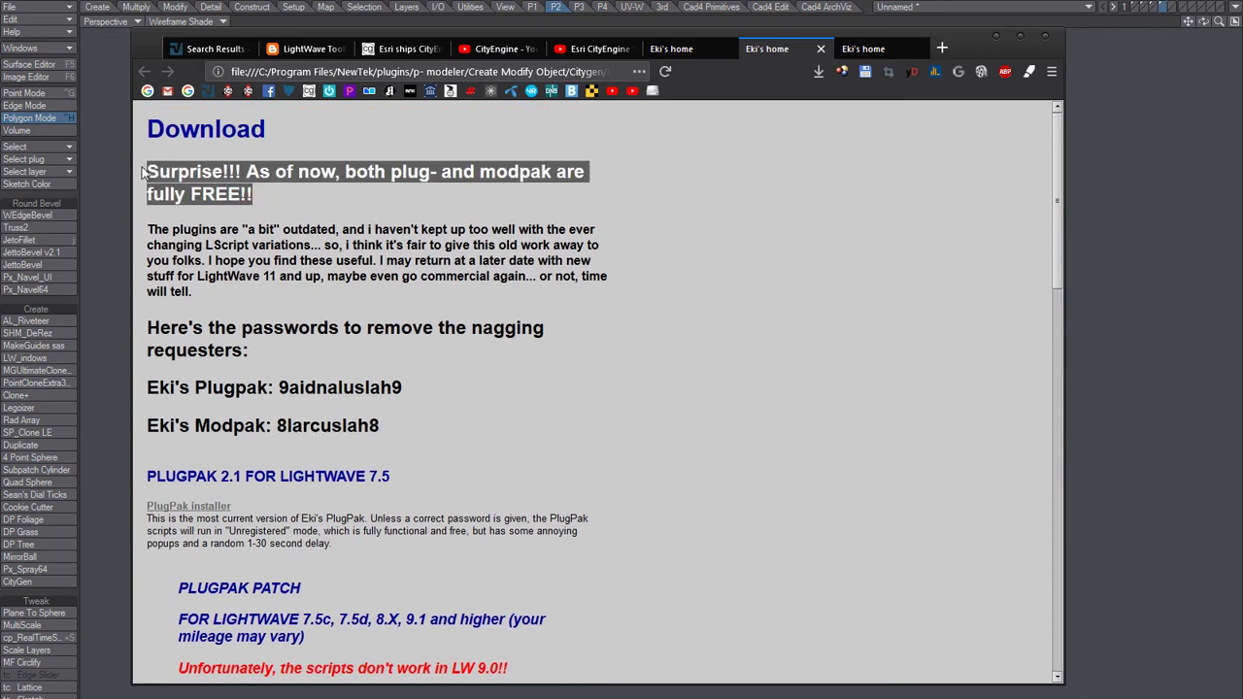
left_click(412, 373)
left_click_drag(277, 426, 415, 427)
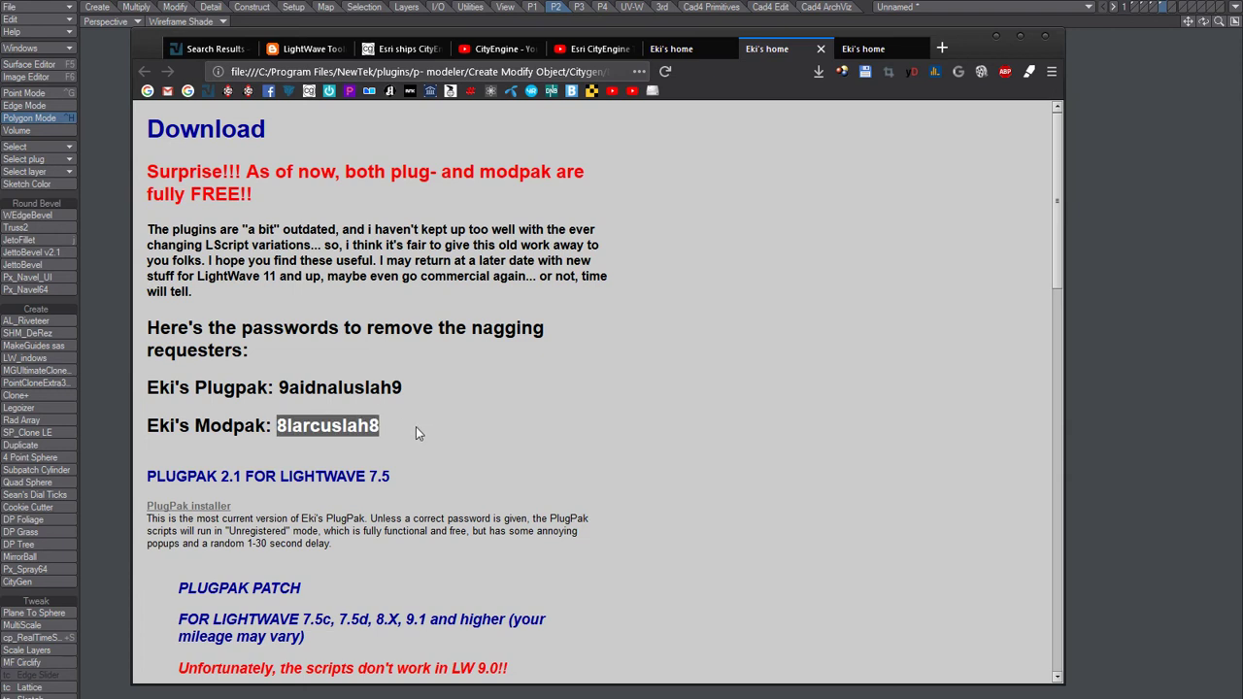
scroll(502, 447, "down", 2)
left_click(705, 288)
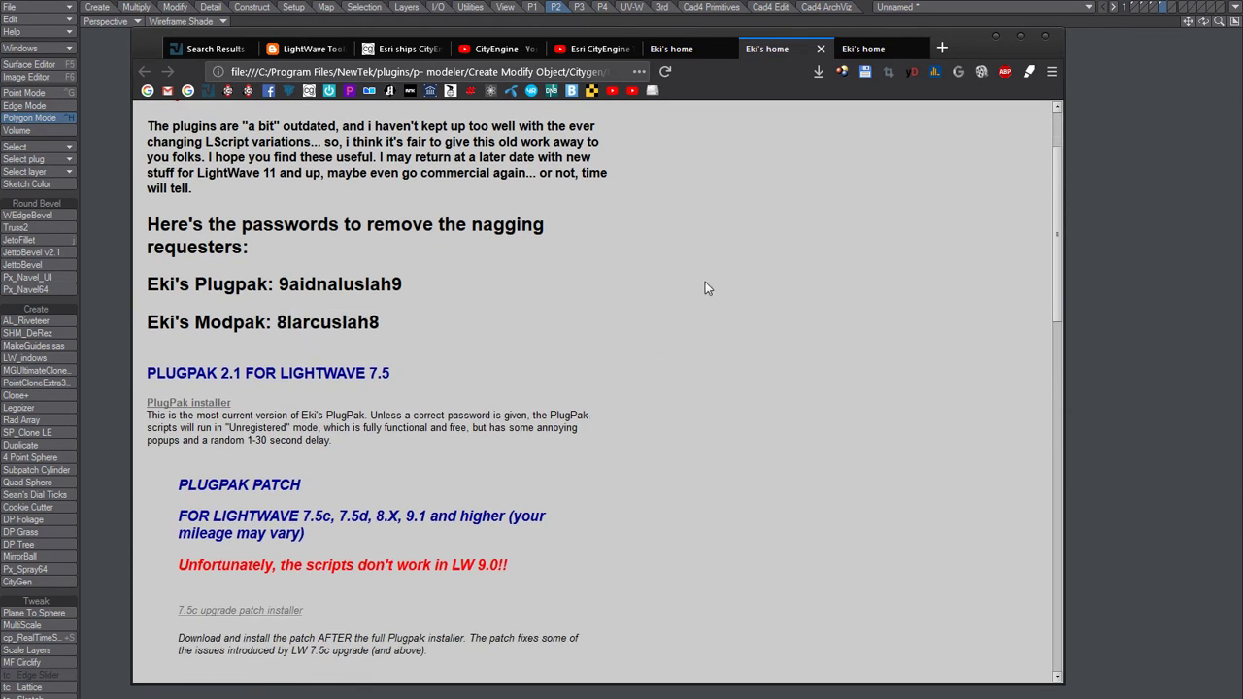
Step: Open the CityGen HowTo page and examine the floor plan guidance and the Options settings description
left_click(870, 51)
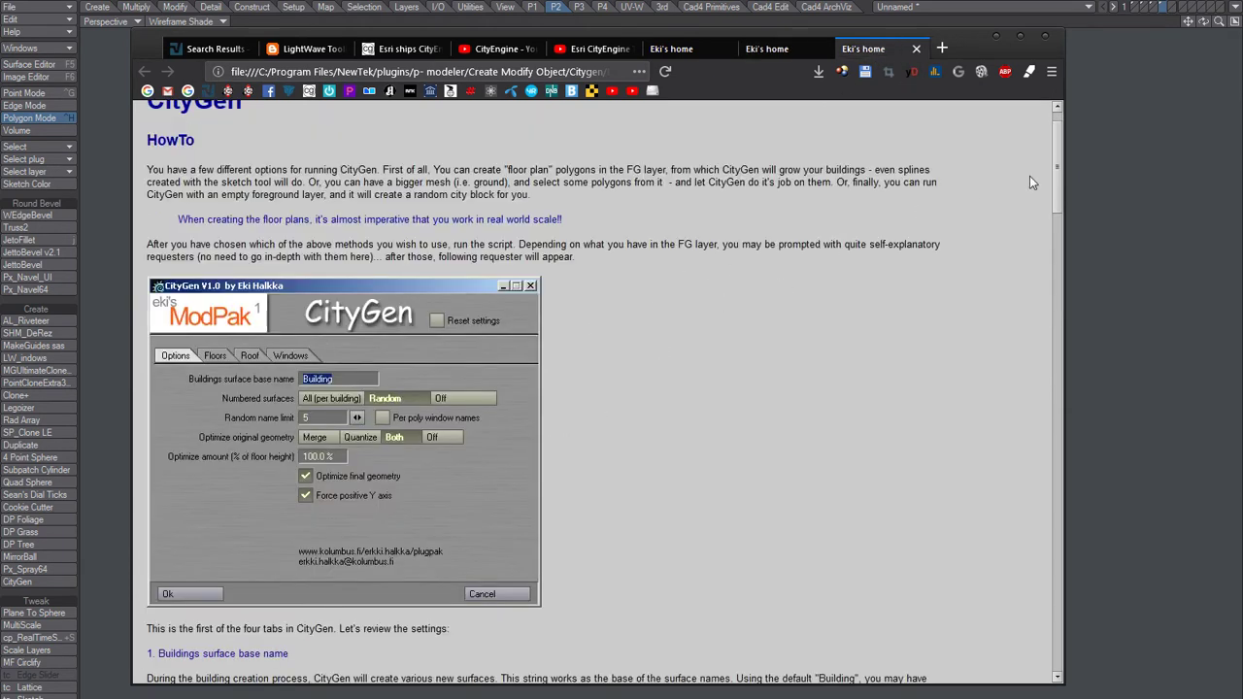
scroll(1062, 177, "down", 2)
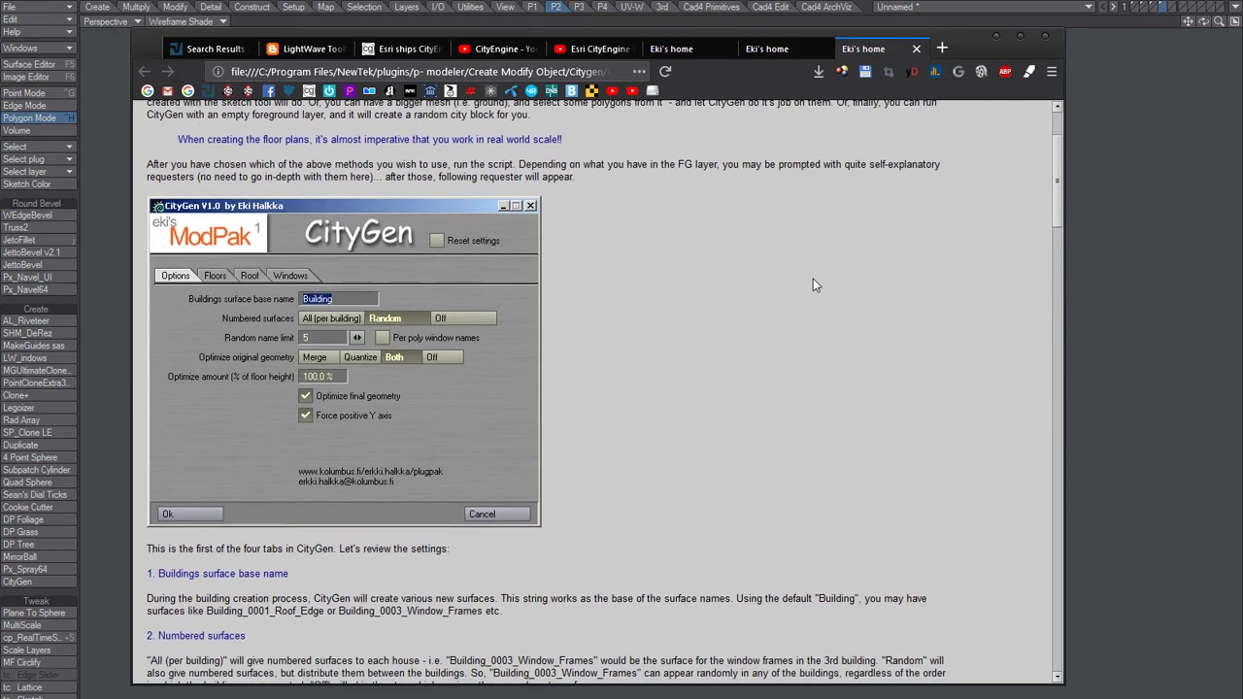
left_click_drag(1062, 207, 1063, 207)
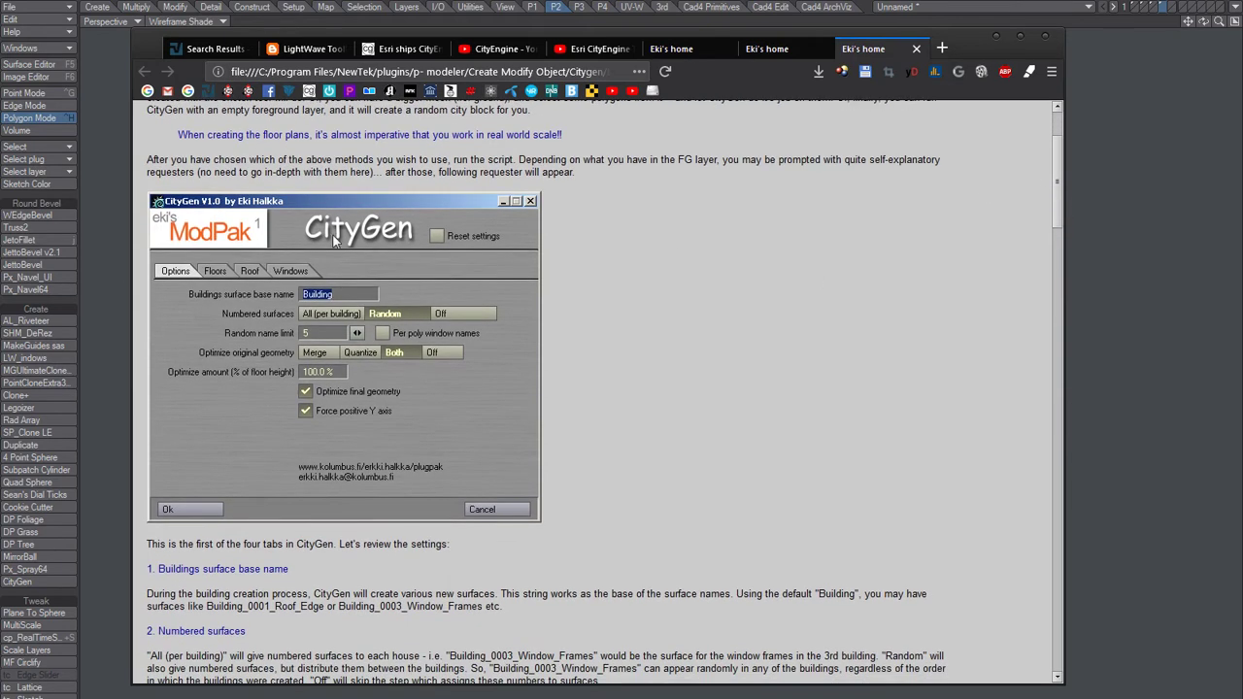
scroll(1055, 184, "down", 5)
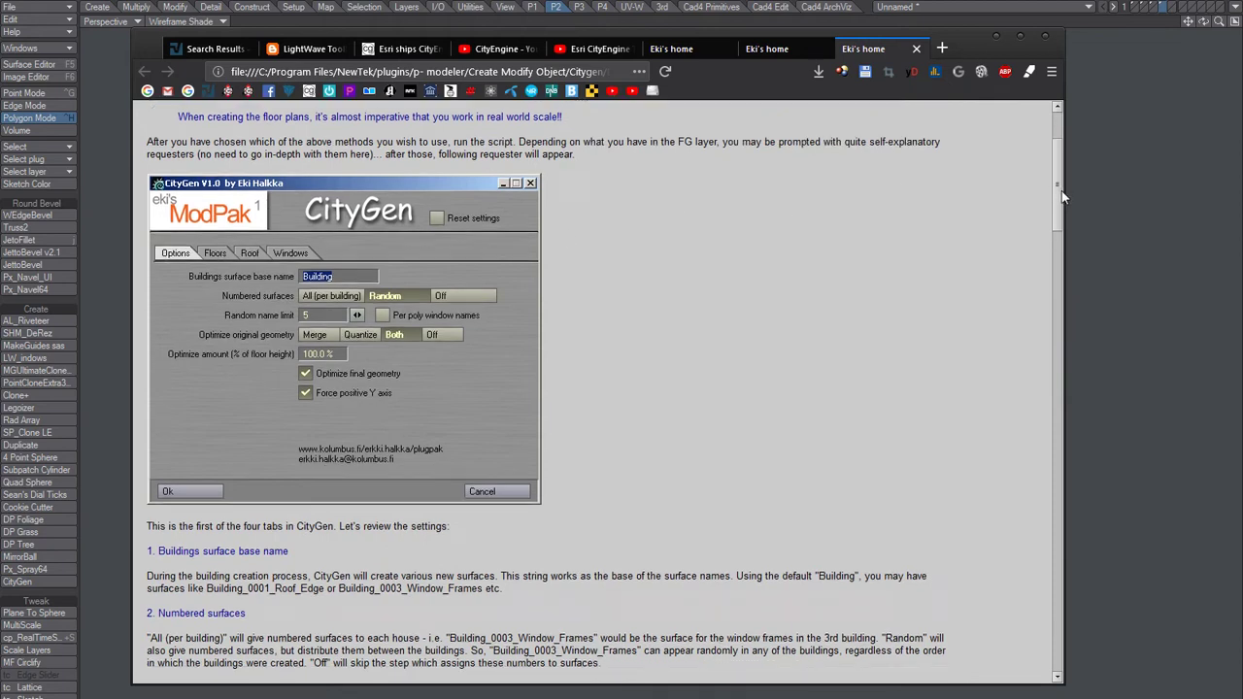
left_click_drag(1048, 234, 1004, 142)
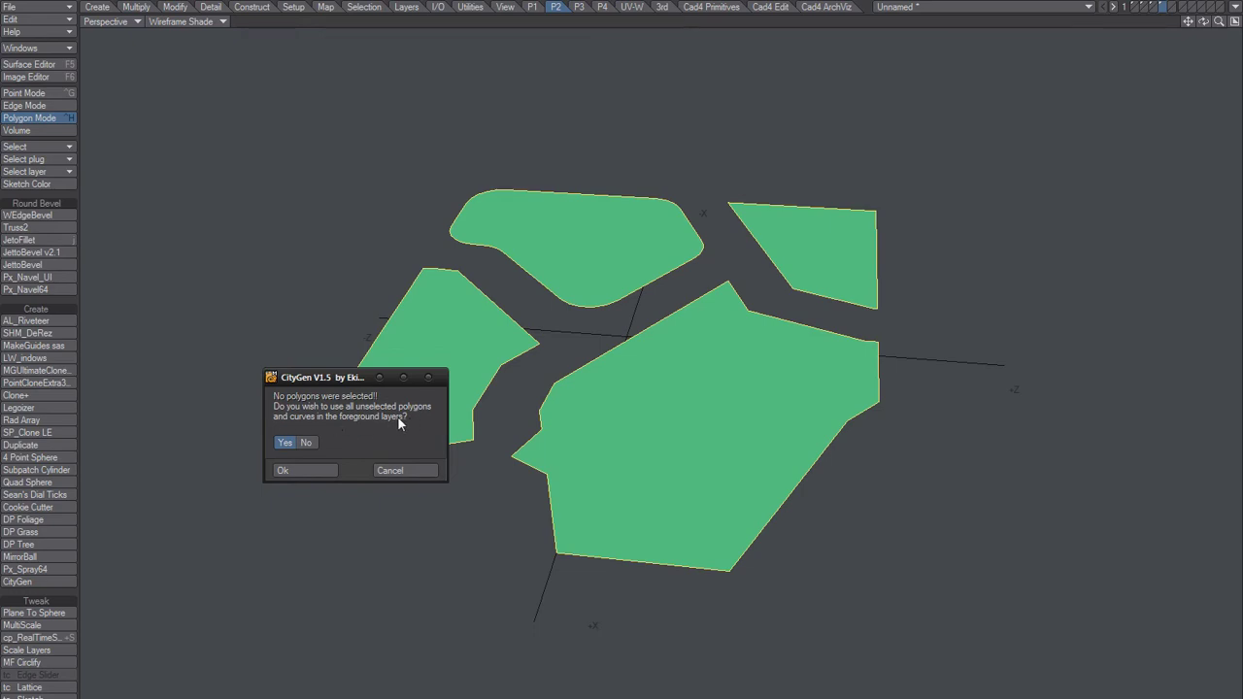
Step: Let CityGen use all unselected polygons and curves in the foreground layers and generate buildings on the blocks
left_click(296, 472)
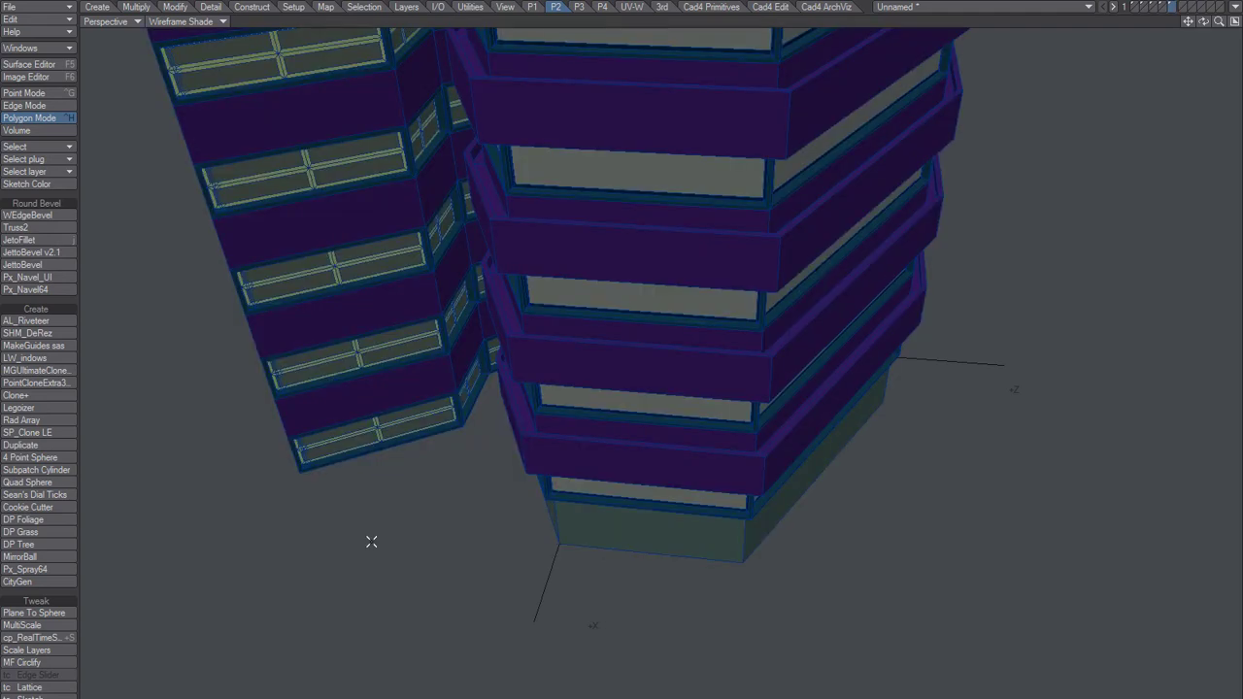
left_click_drag(507, 415, 608, 597, "ctrl+alt")
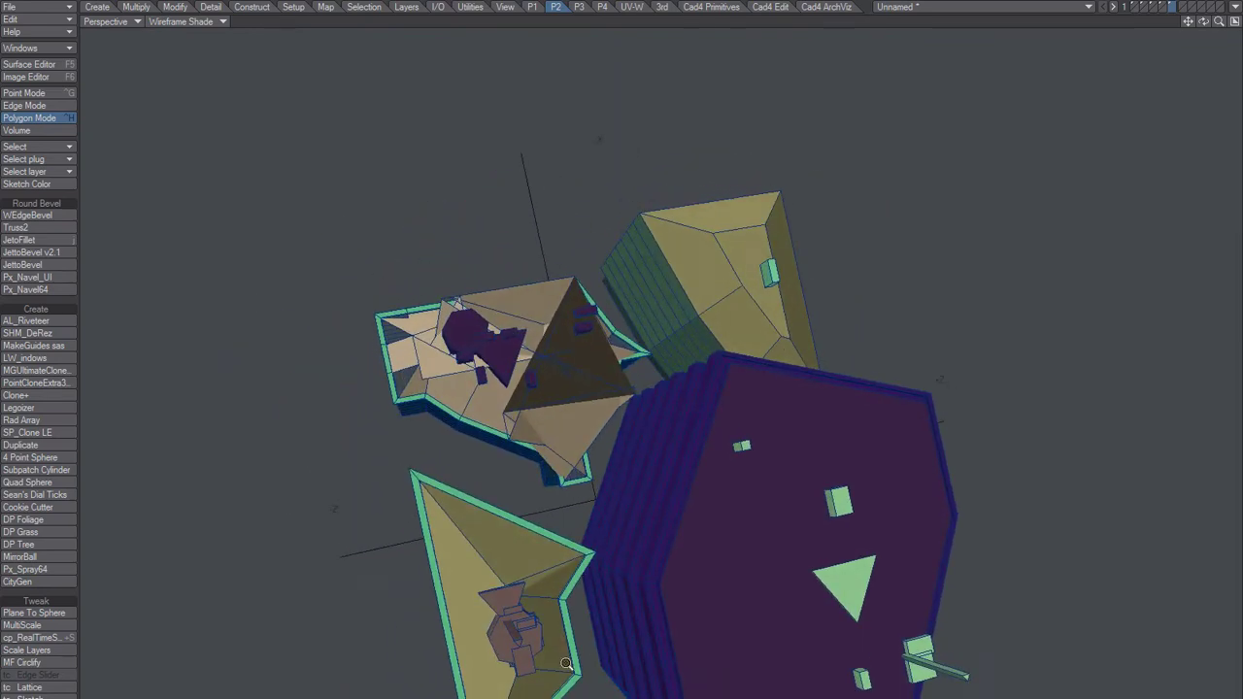
scroll(567, 665, "up", 3)
left_click_drag(597, 381, 463, 464, "alt")
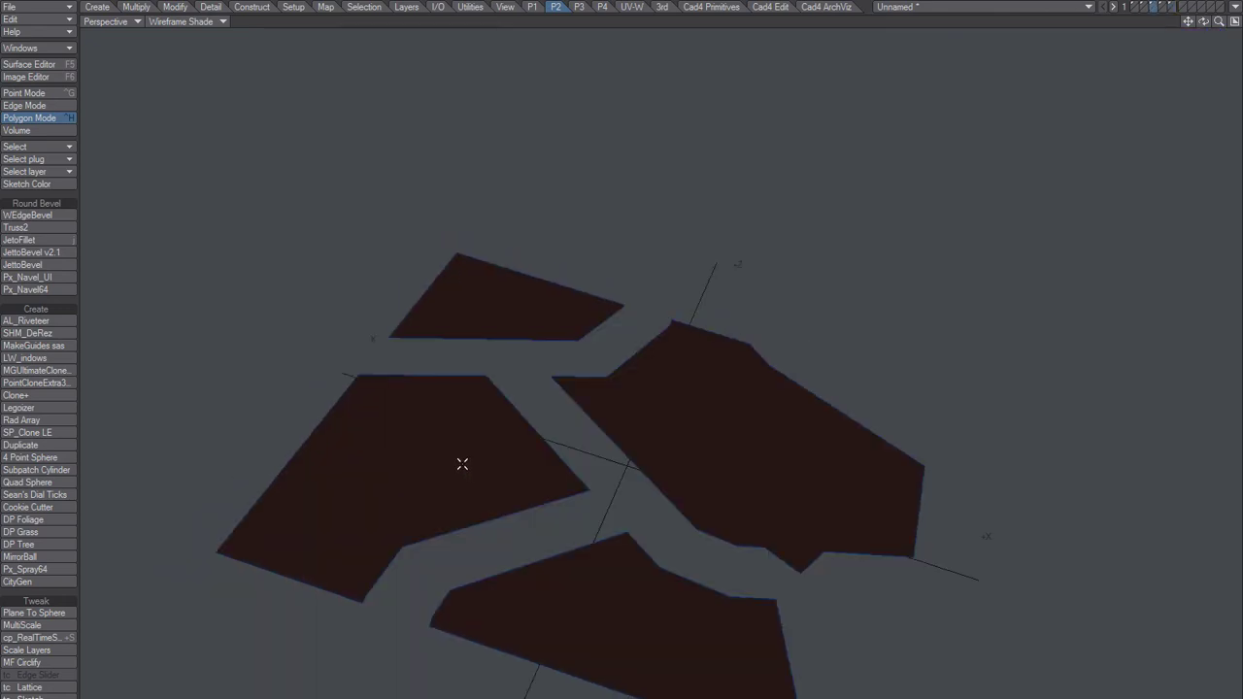
Step: Compare the original blocks in layer 3 with the rounded version in layer 4, using the buildings in layer 5 as background
key("4")
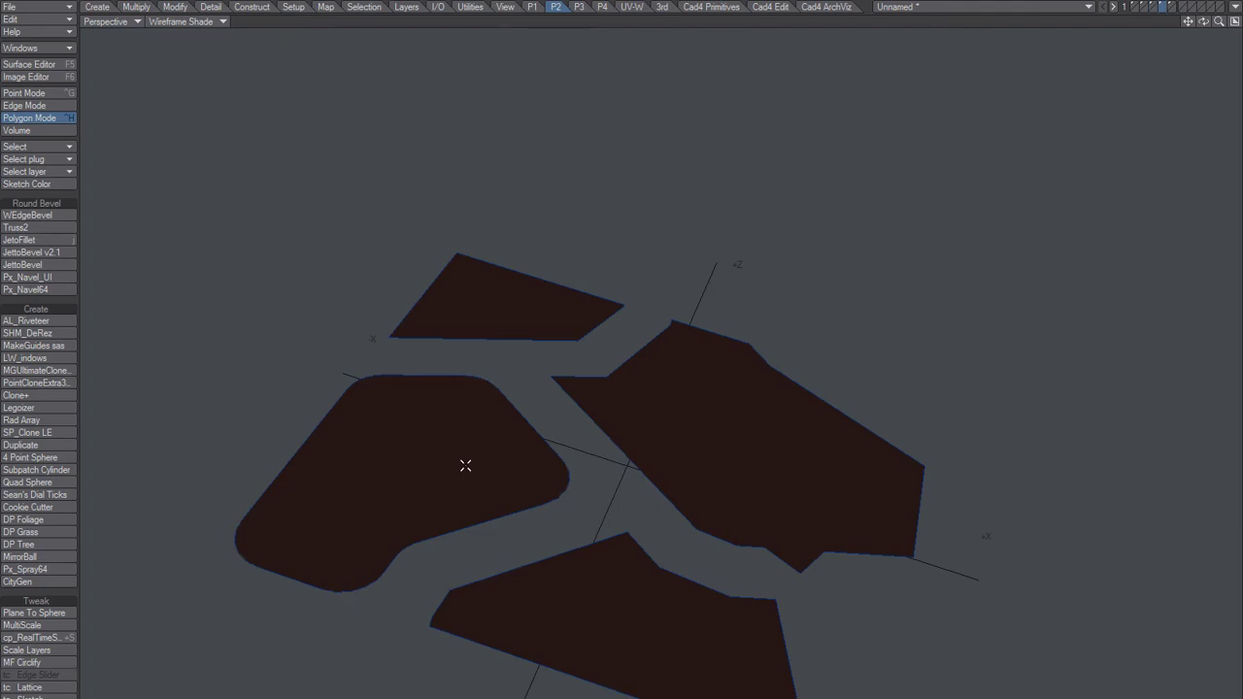
key("3")
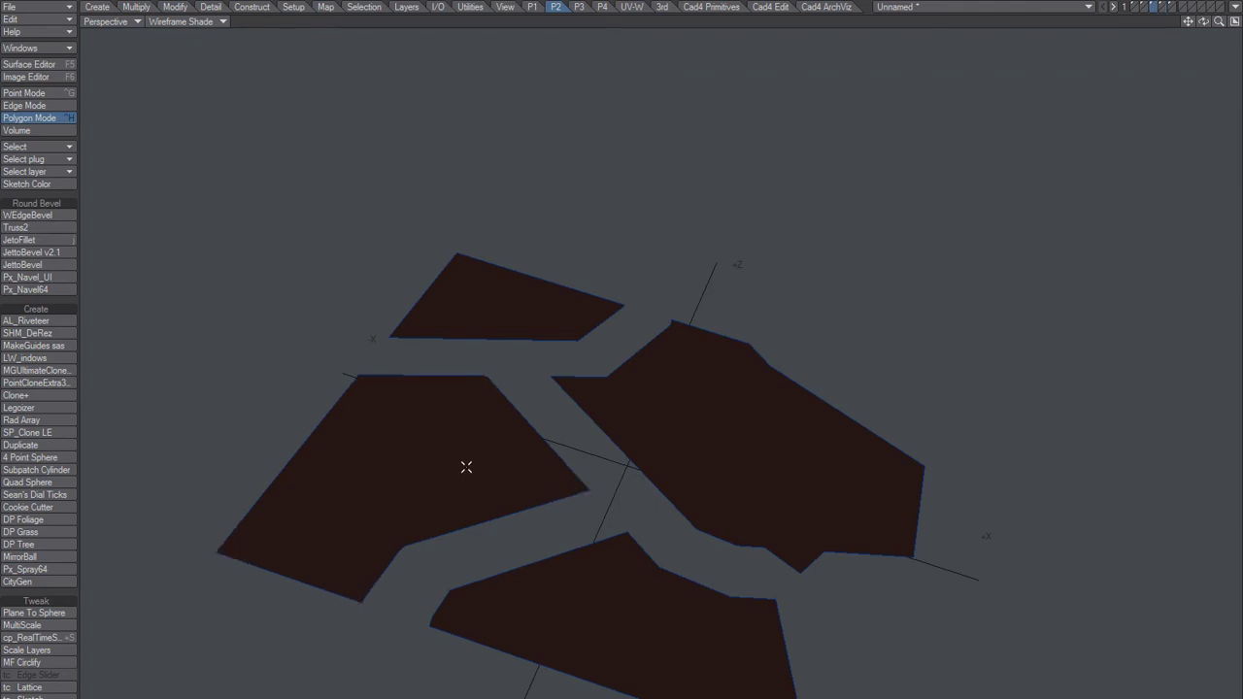
left_click_drag(465, 467, 464, 467)
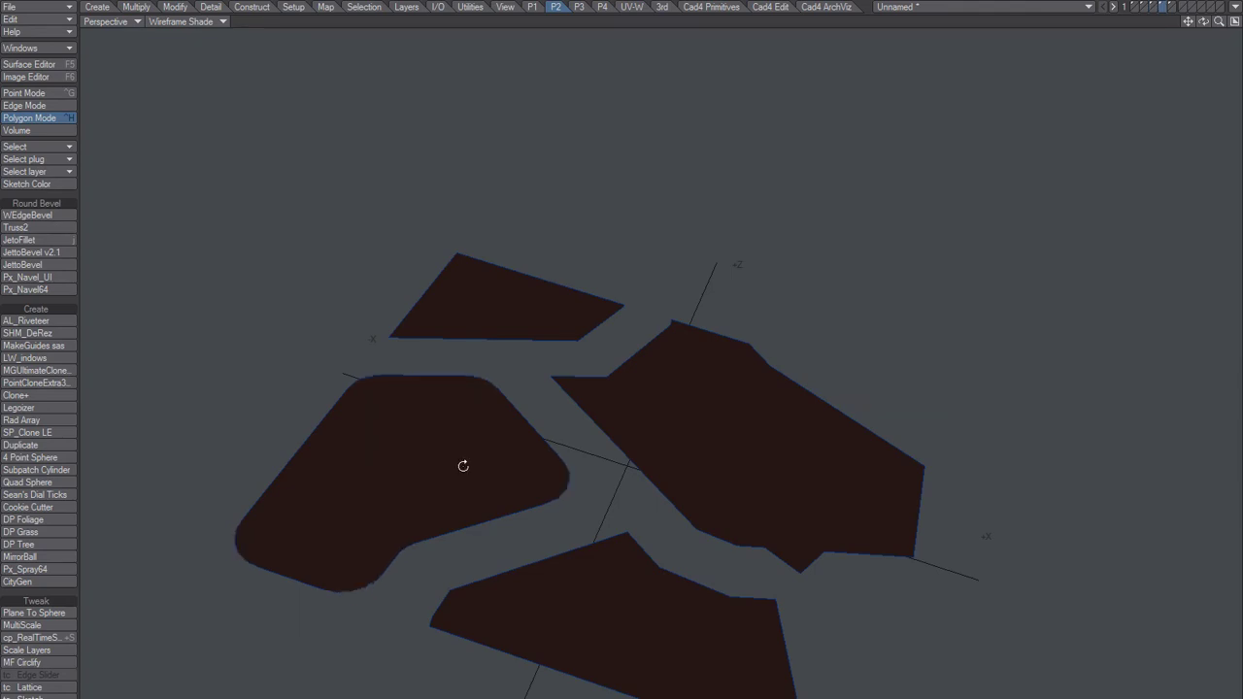
key("alt+5")
middle_click_drag(462, 476, 582, 612)
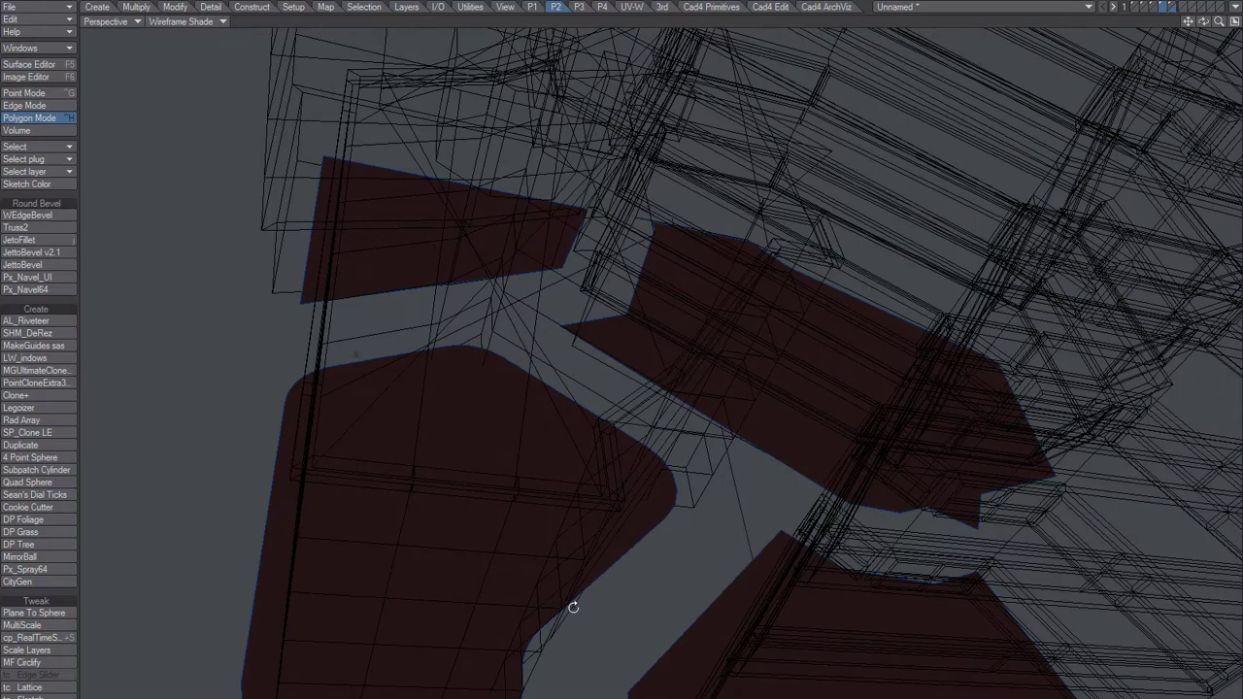
key("alt+3")
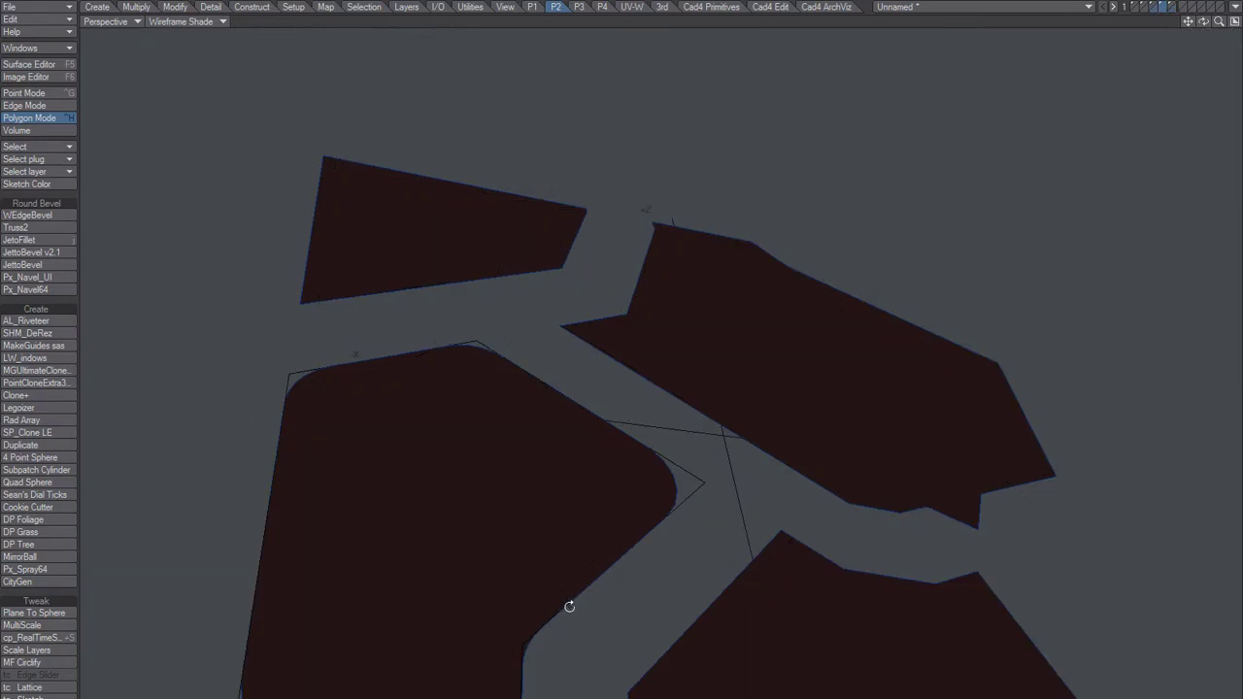
key("alt+5")
middle_click_drag(662, 539, 643, 510)
left_click(384, 479)
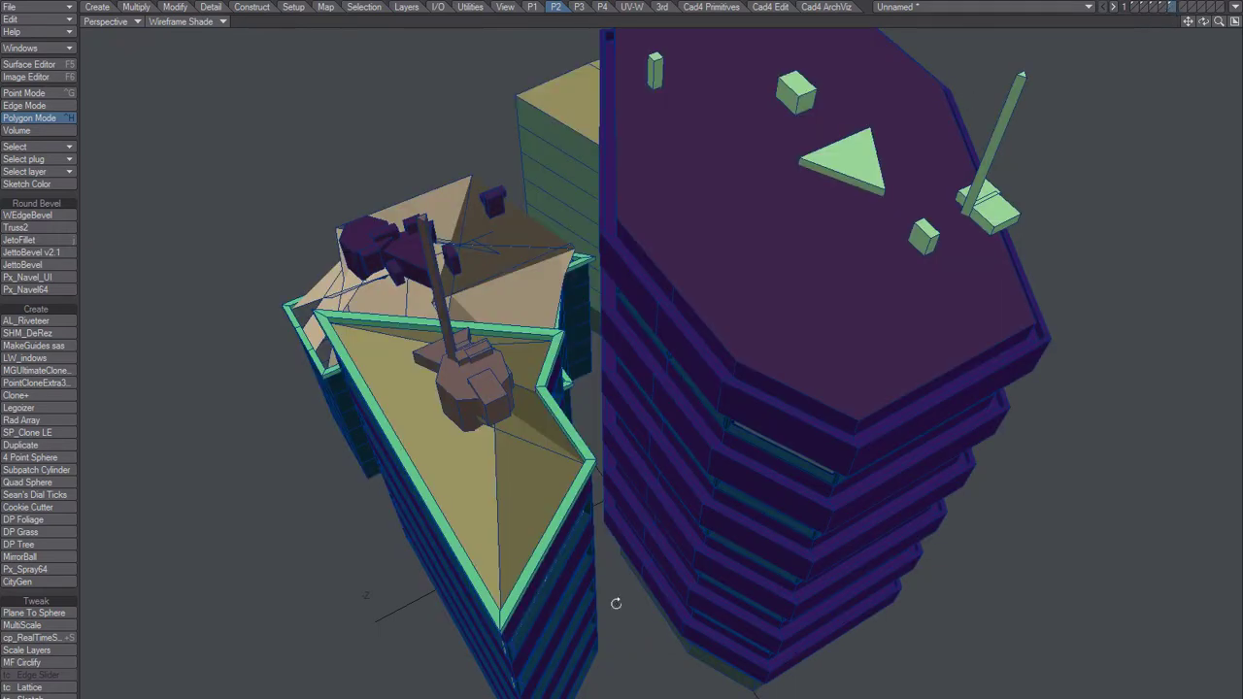
Step: Examine the generated buildings from several sides, especially the roof over the rounded block
mouse_move(613, 600)
middle_mouse_down()
mouse_move(870, 529)
mouse_move(877, 452)
mouse_move(671, 588)
mouse_move(775, 284)
middle_mouse_up()
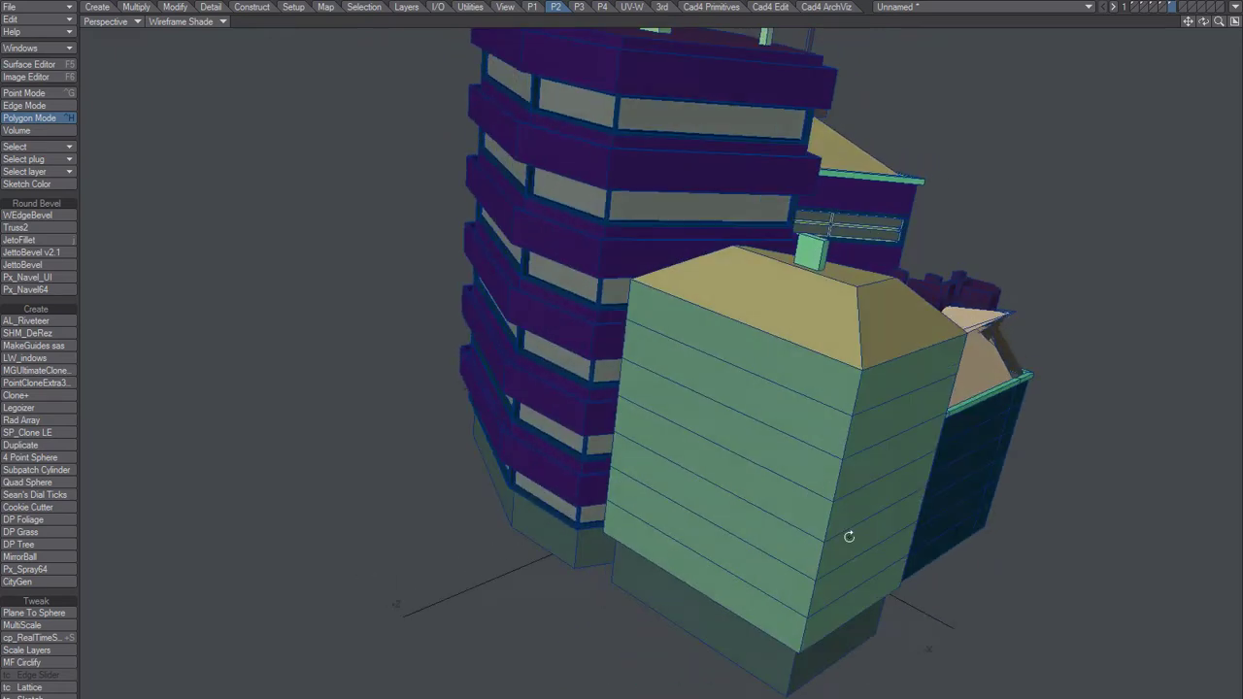
middle_click_drag(919, 484, 648, 468)
scroll(703, 418, "down", 3)
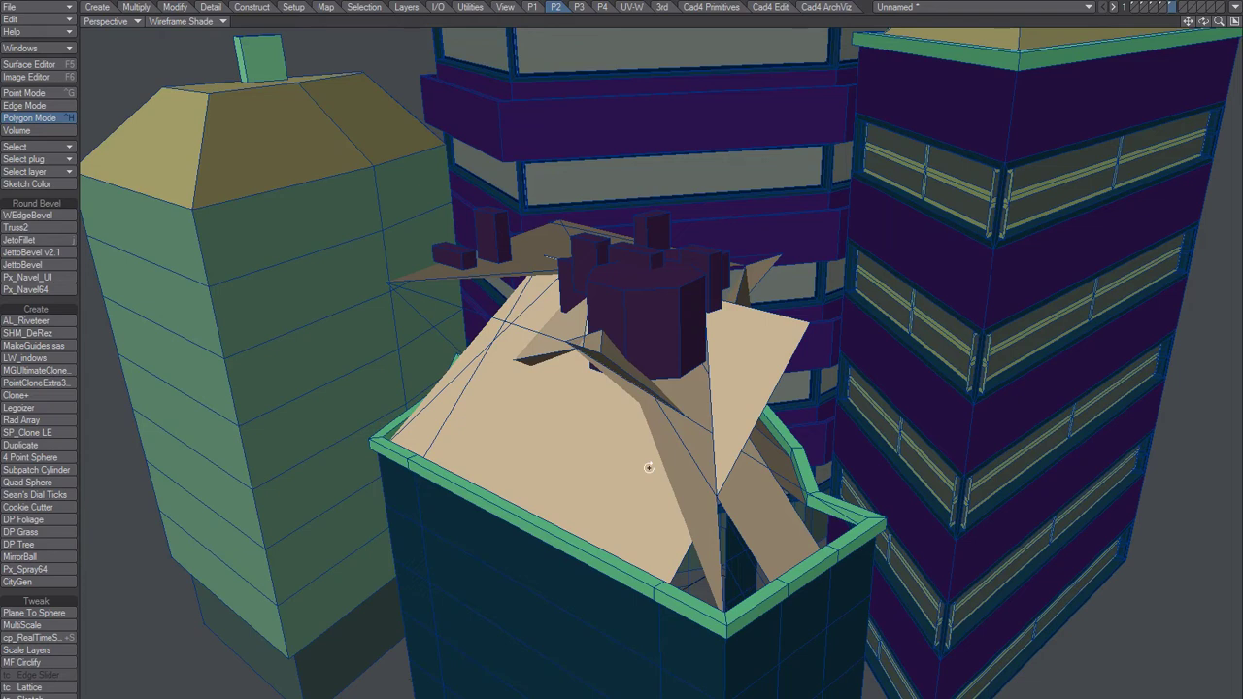
middle_click_drag(648, 468, 611, 425)
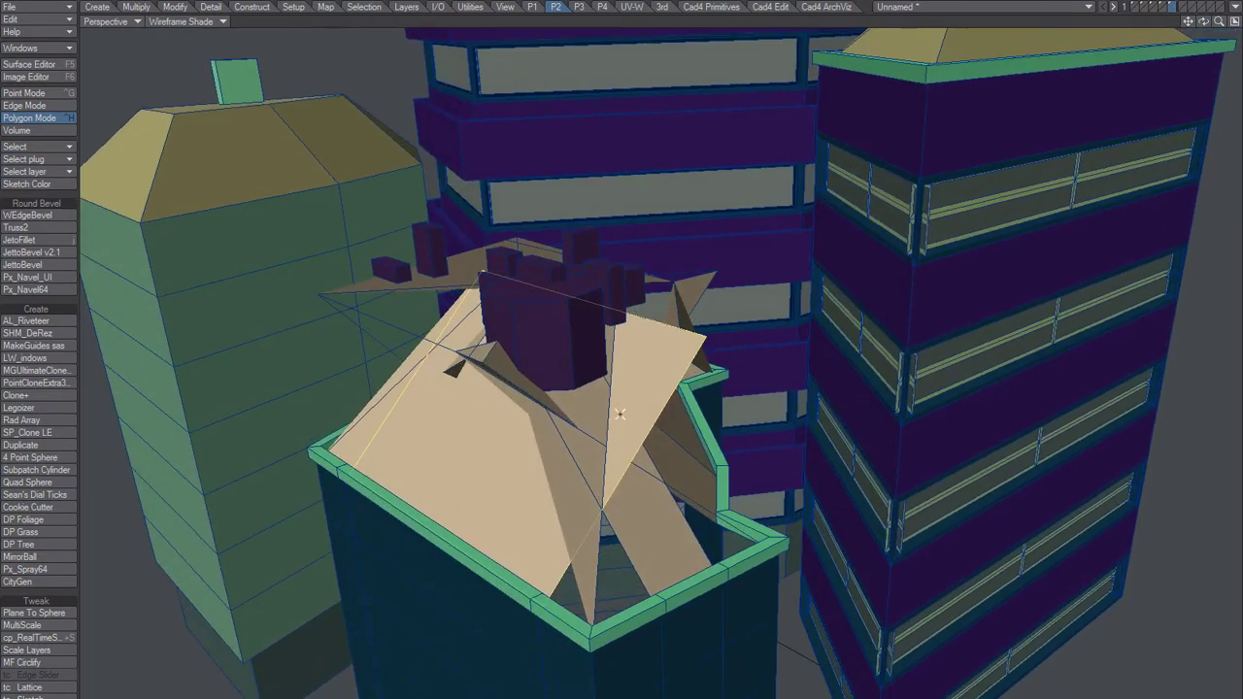
scroll(595, 480, "down", 1)
left_click_drag(600, 469, 568, 435, "alt+shift")
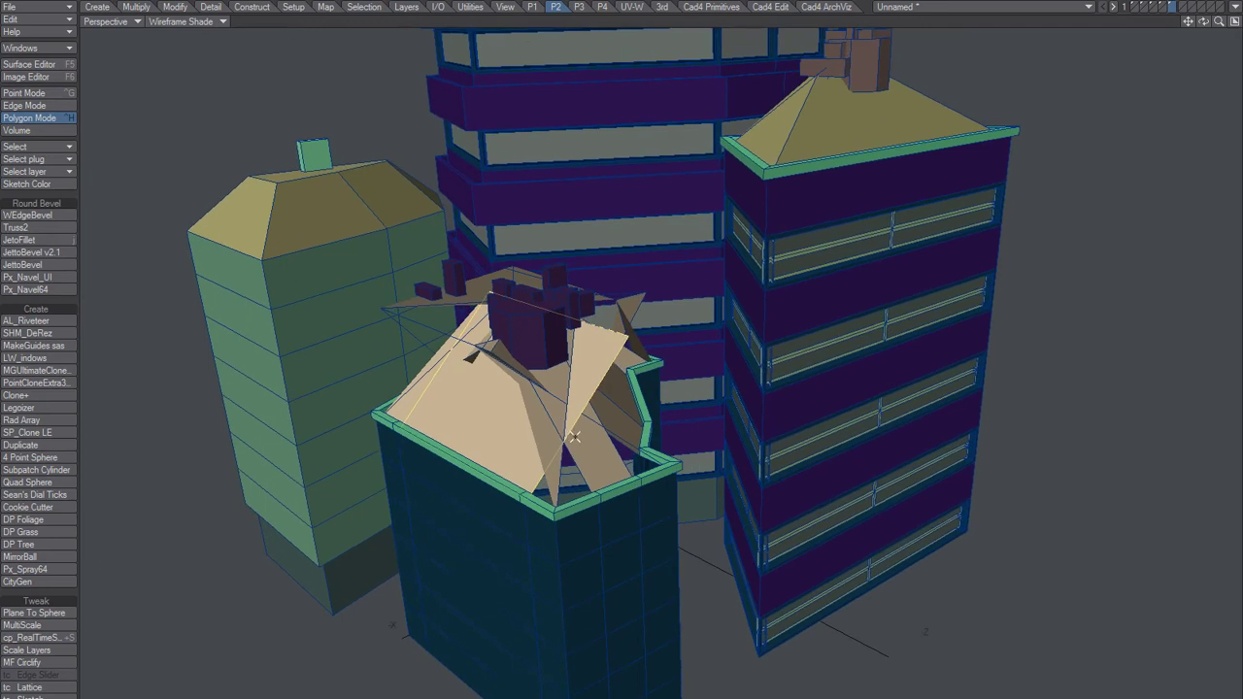
Step: Return to the block layers and select the rounded block polygon in layer 4 to inspect its shape
key("4")
key("3")
key("4")
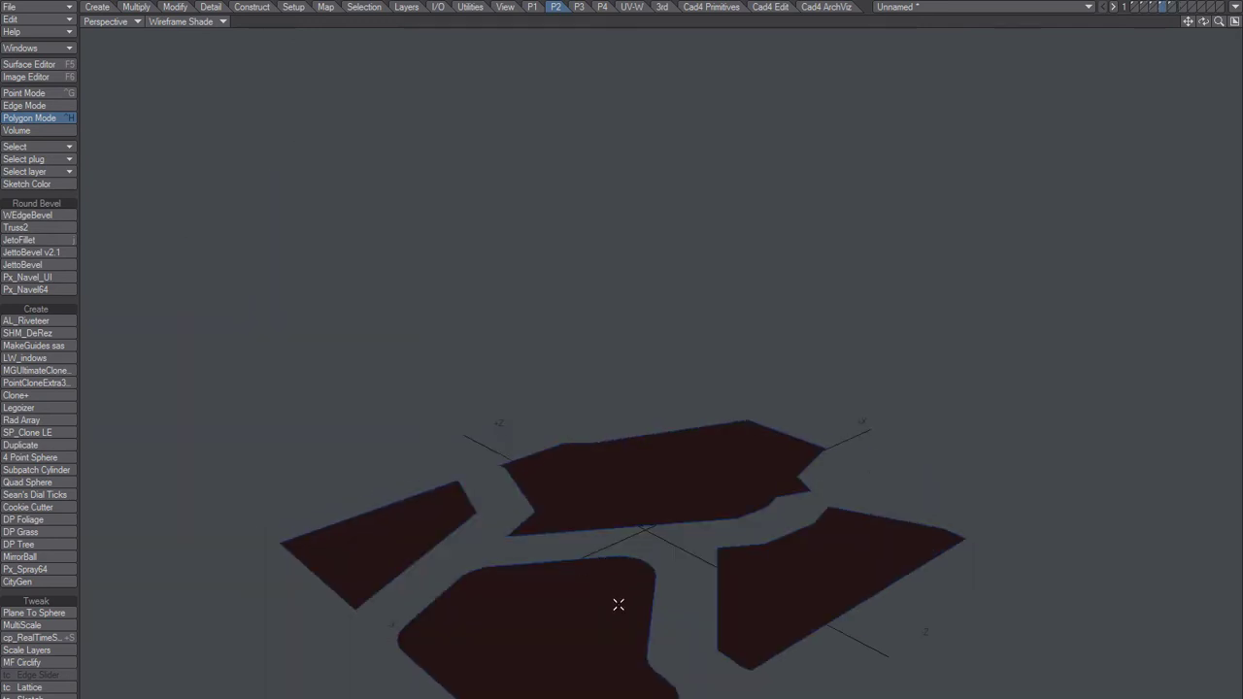
left_click(636, 572)
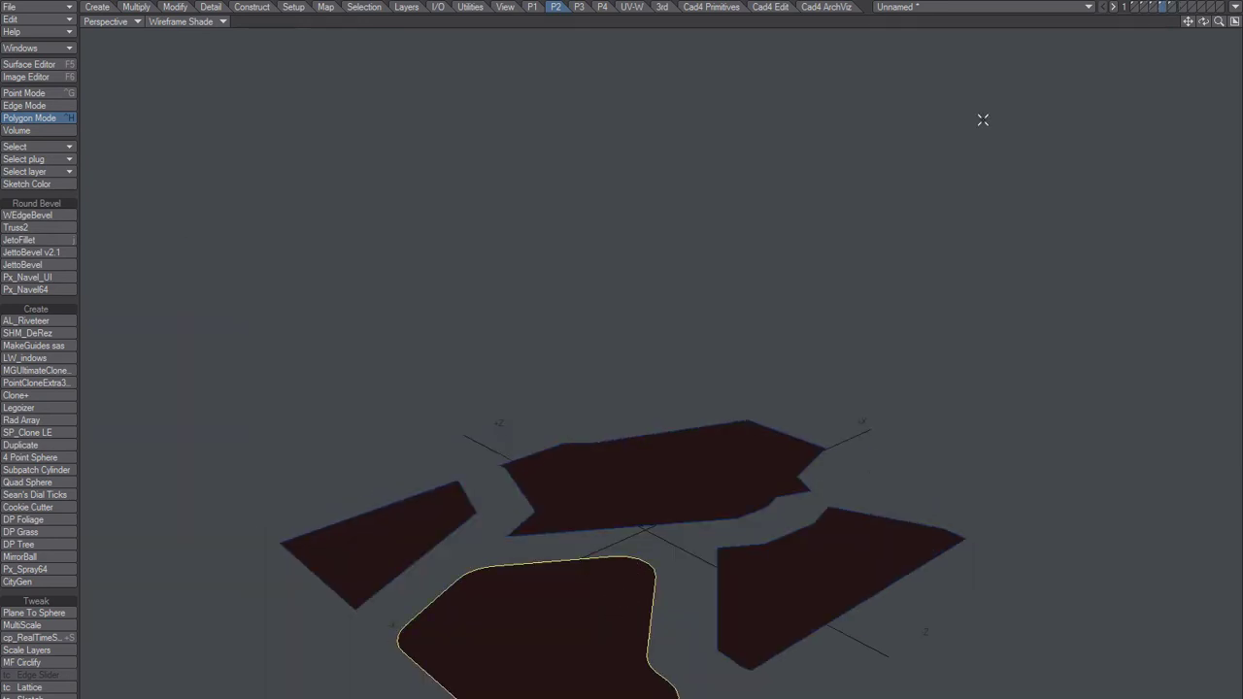
mouse_move(674, 489)
left_mouse_down("alt+shift")
mouse_move(657, 465)
mouse_move(675, 483)
left_mouse_up("alt+shift")
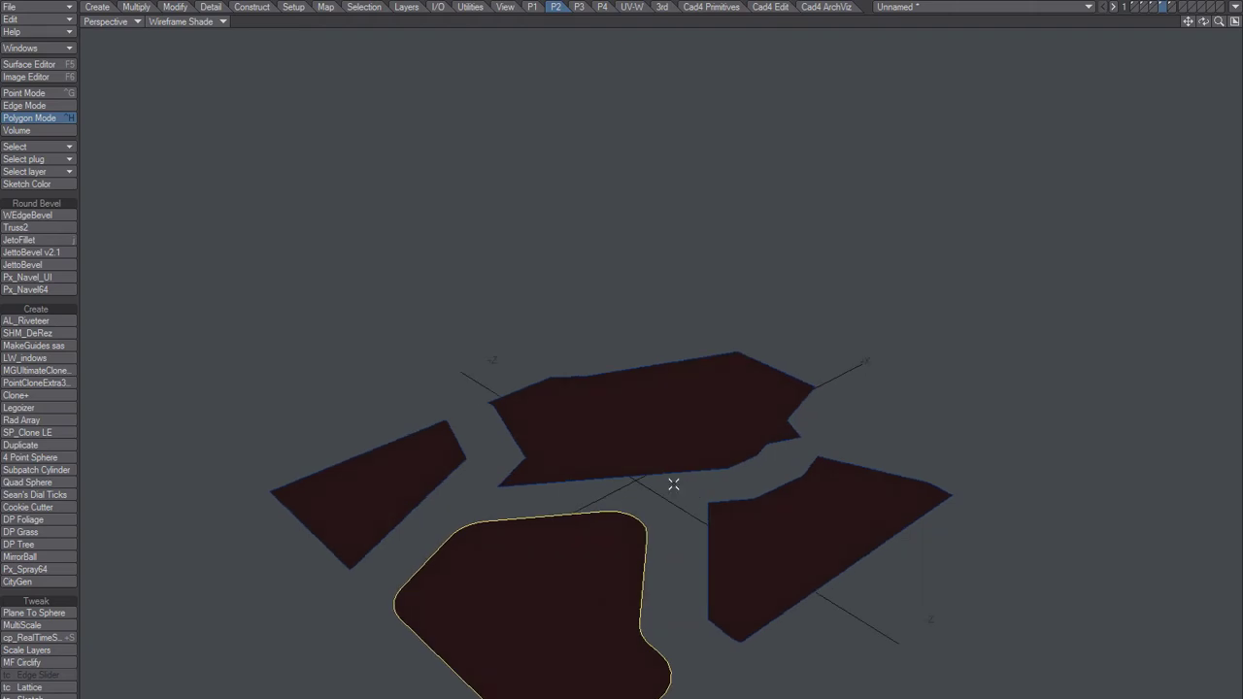
Step: Delete the generated buildings from layer 5 and run CityGen again on all block polygons in layer 4
left_click(1172, 7)
key("Delete")
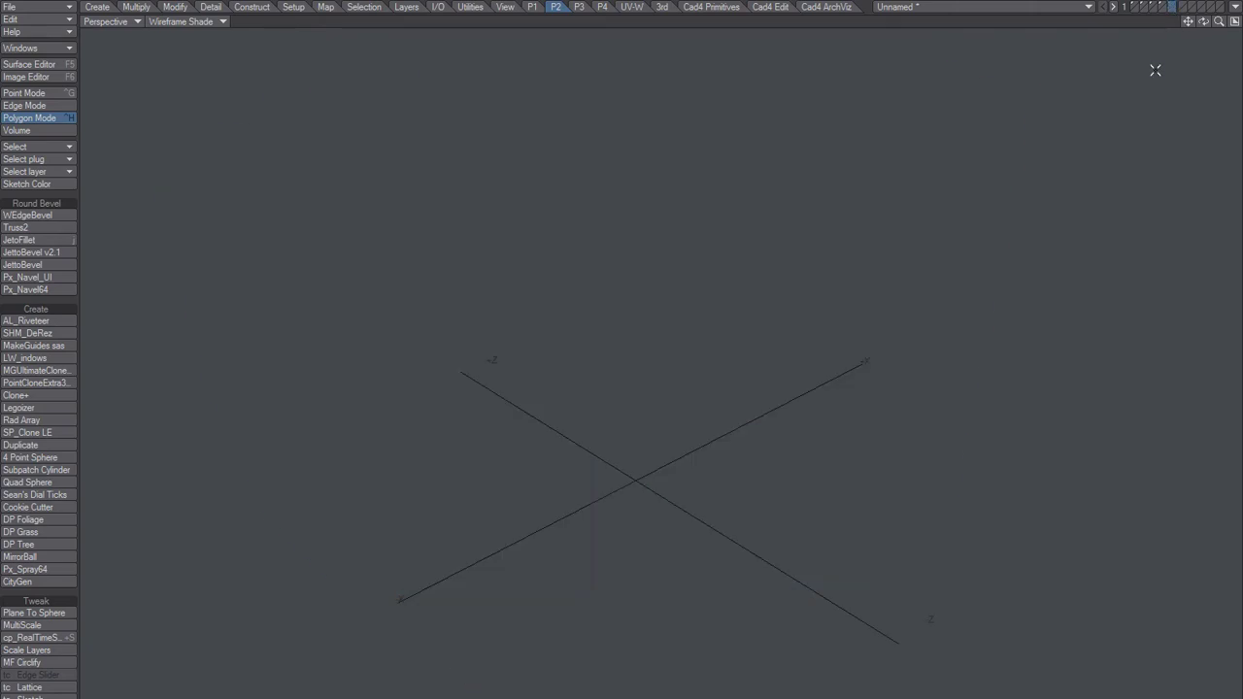
left_click(1164, 8)
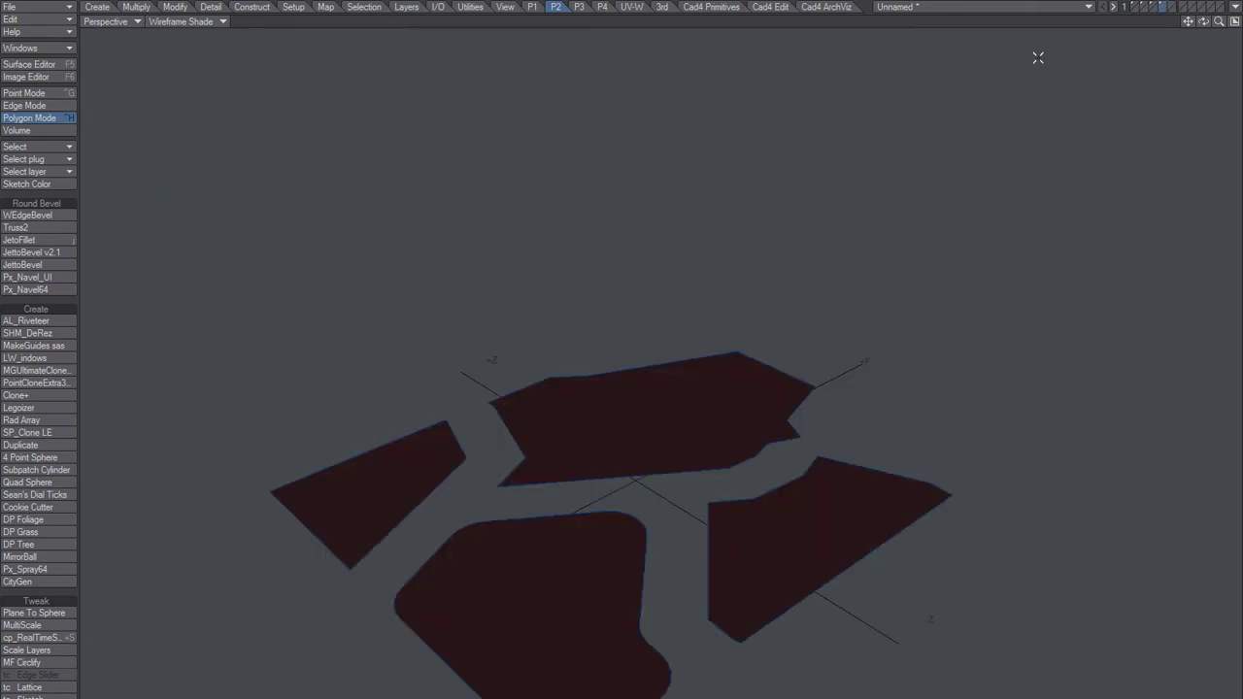
left_click(39, 584)
left_click(299, 471)
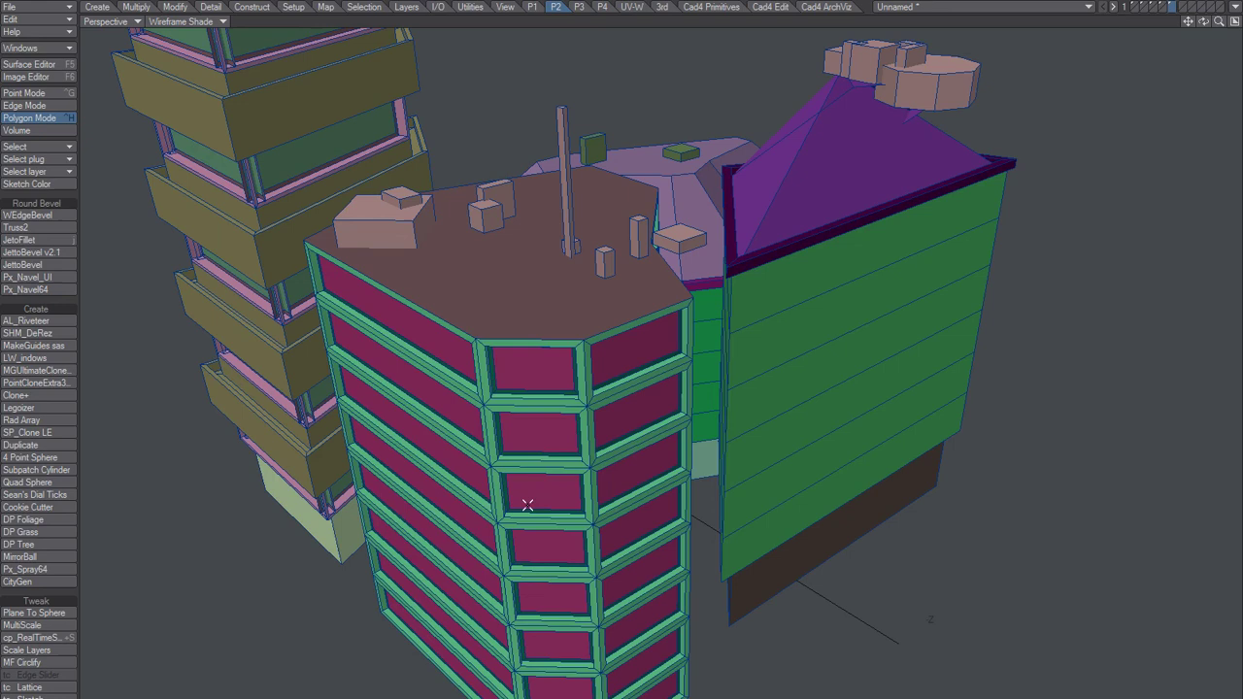
Step: Examine the newly generated buildings from several sides and from above
scroll(543, 510, "down", 2)
left_click_drag(521, 515, 641, 697, "alt")
middle_click_drag(641, 694, 489, 435)
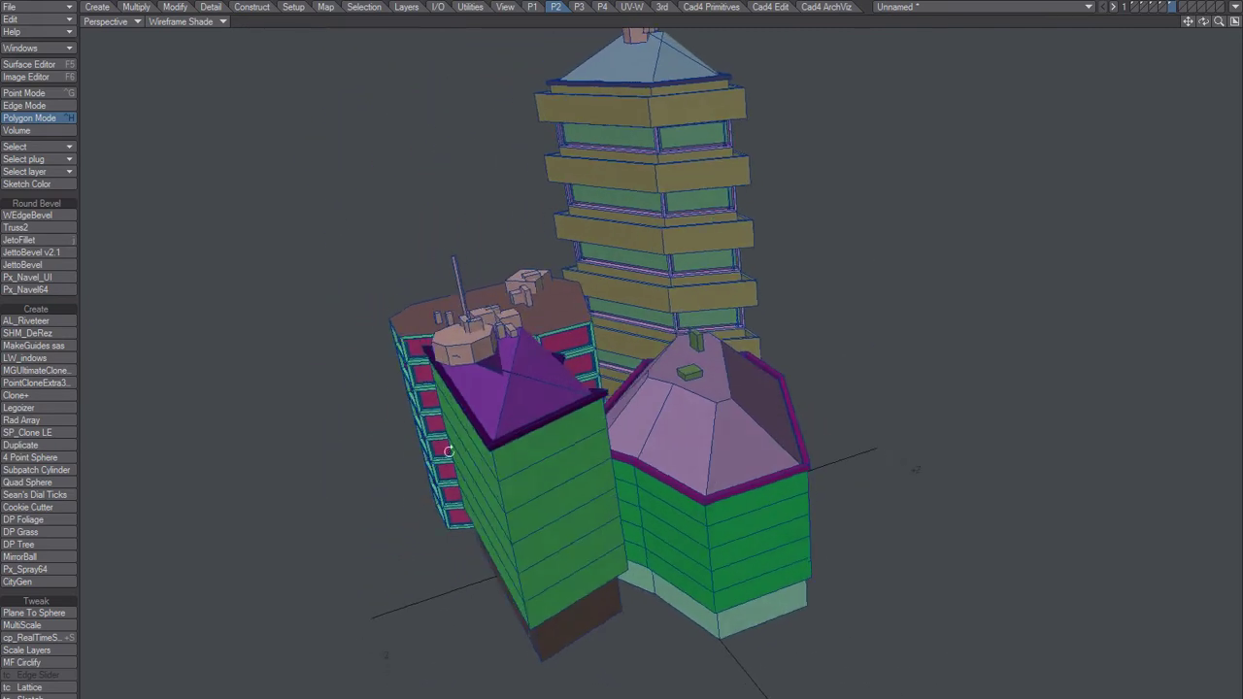
left_click_drag(449, 451, 552, 524, "alt")
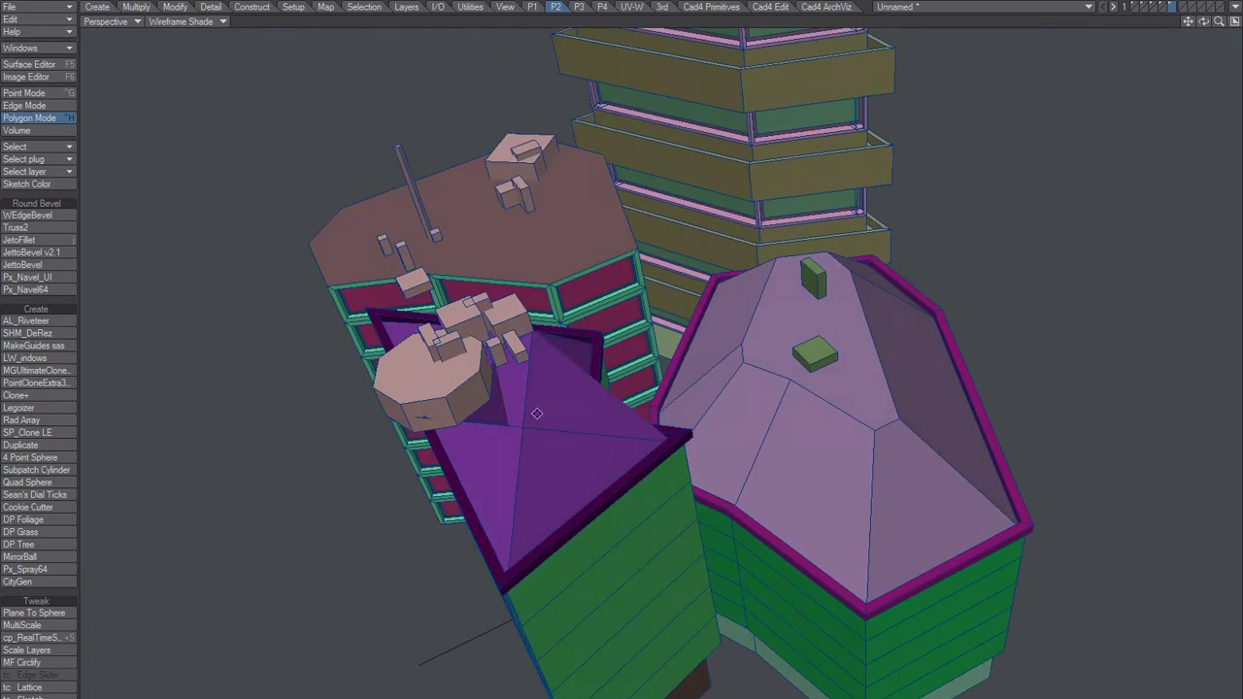
Step: Select the misshapen polygons of the purple roof beneath the rooftop structures
left_click_drag(537, 414, 476, 528, "alt+shift")
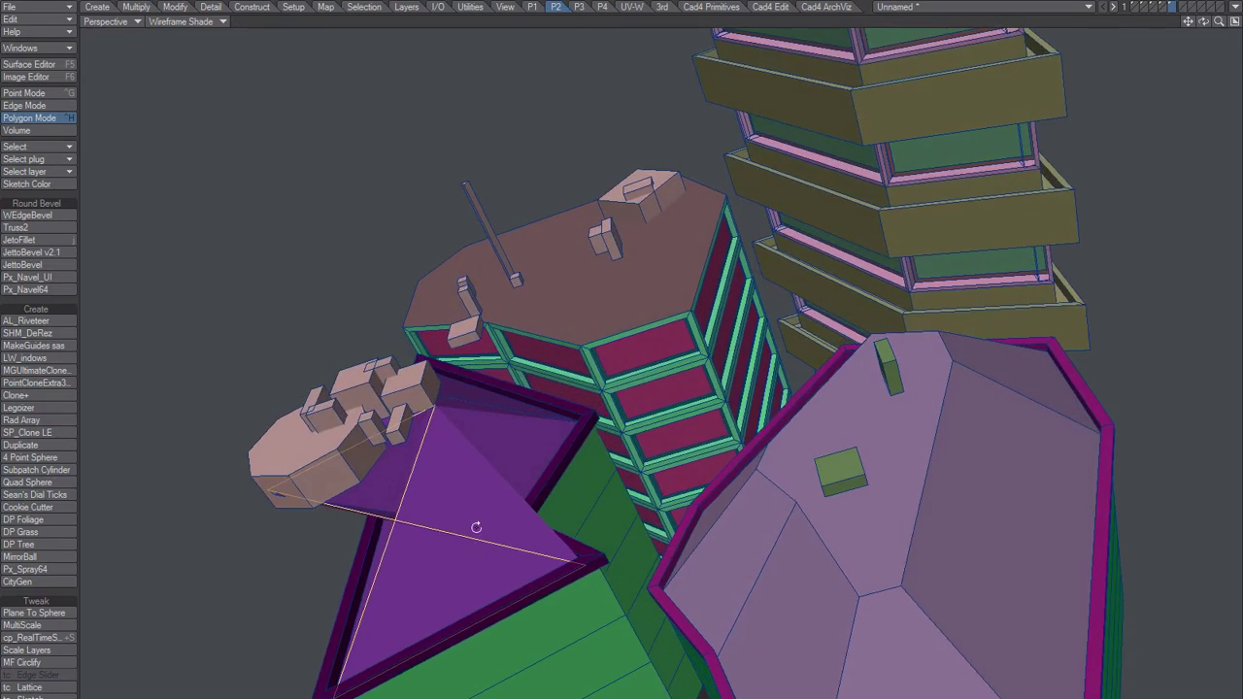
left_click_drag(476, 528, 600, 556, "alt")
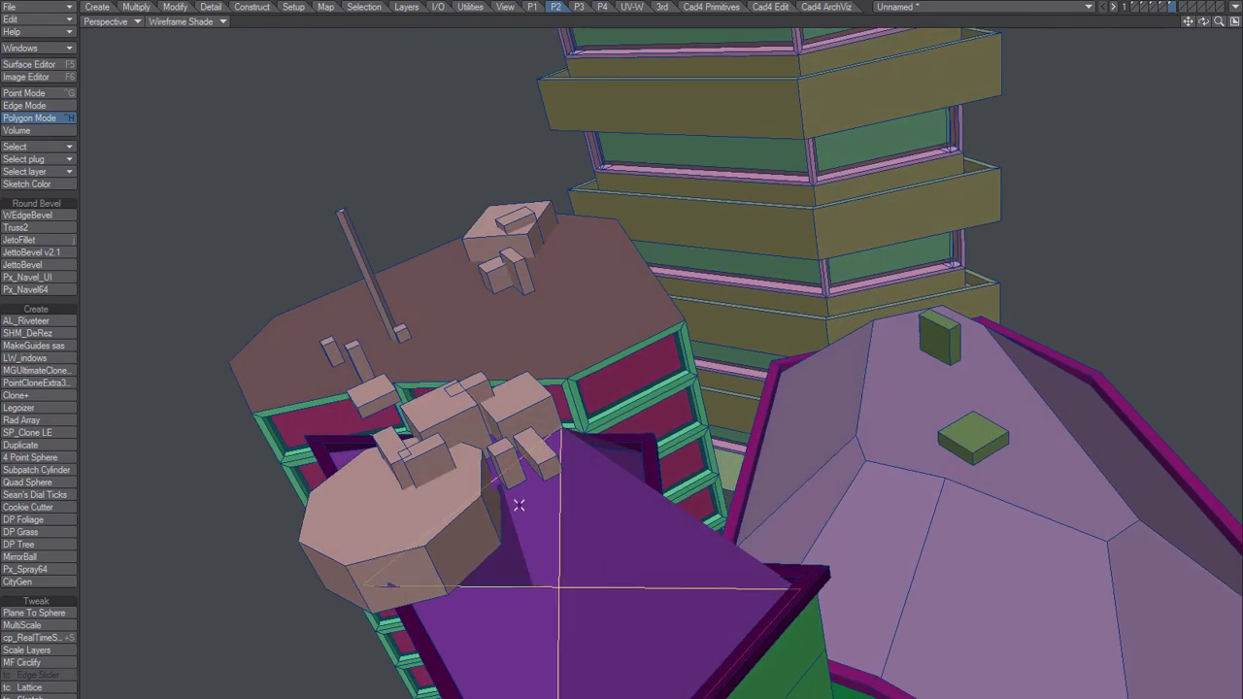
left_click_drag(522, 498, 479, 509, "alt")
Step: Try smoothing the selected purple roof polygons with cp_RealTimeSmooth at strength 55 and 100 iterations, then undo it
key("shift+s")
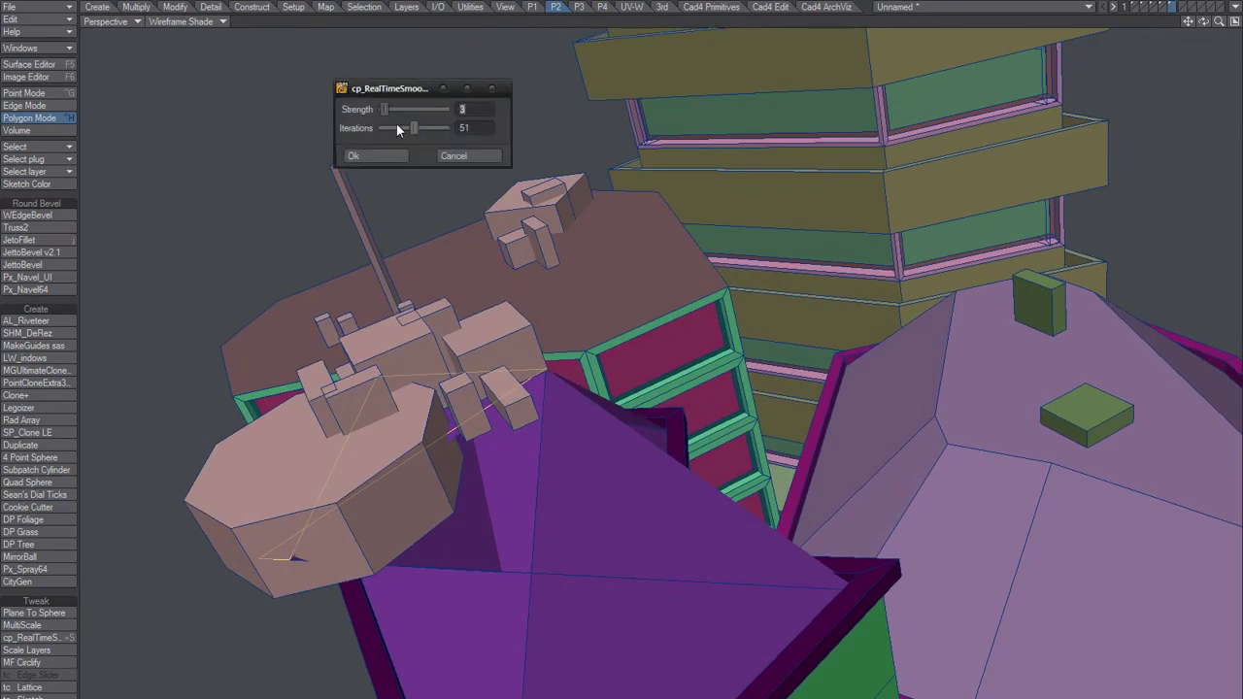
left_click_drag(415, 127, 458, 134)
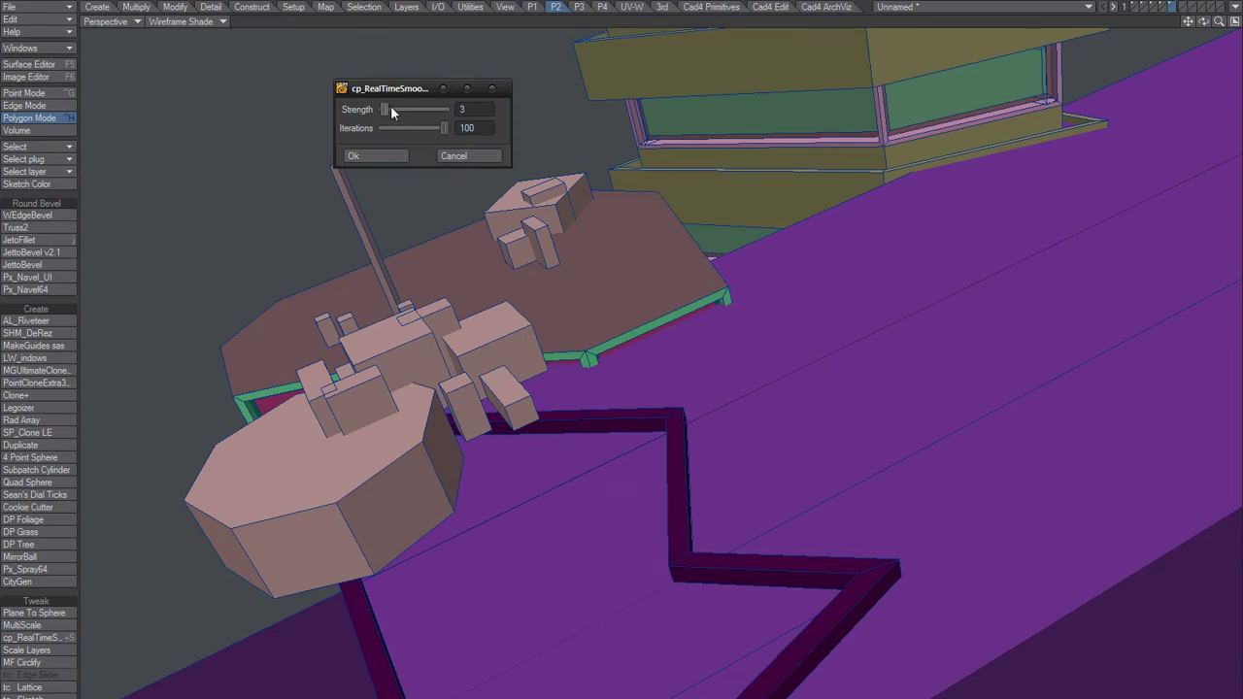
left_click_drag(392, 113, 393, 114)
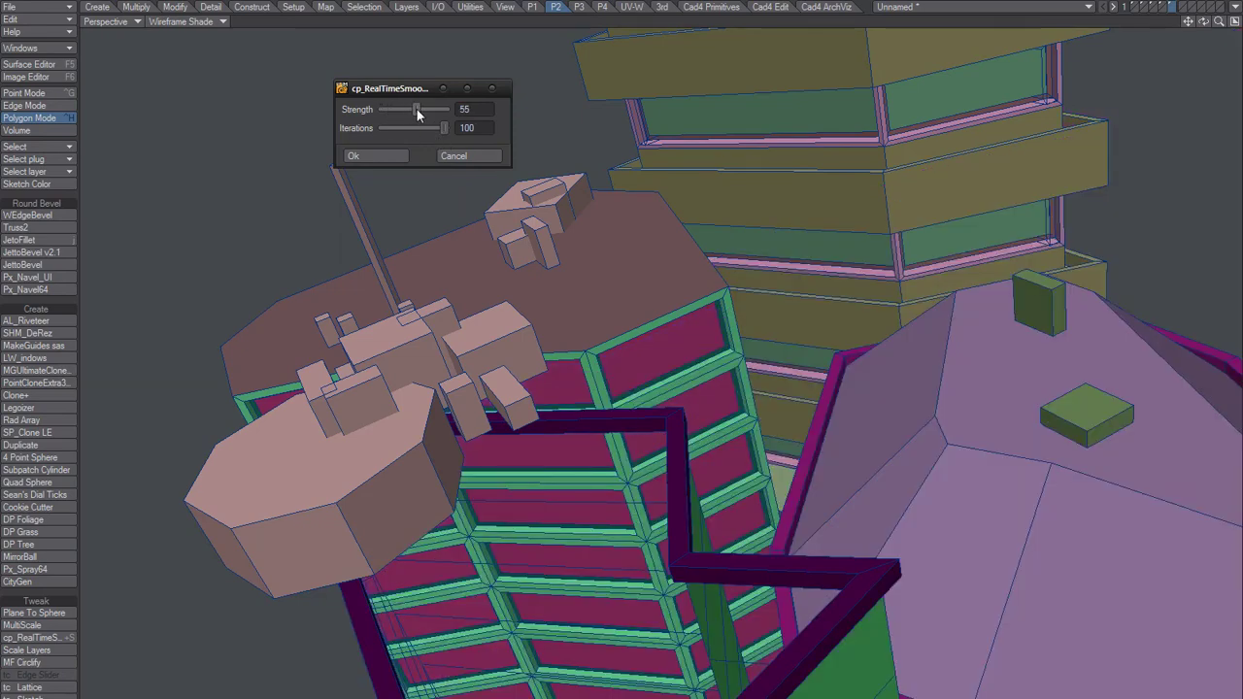
left_click(468, 156)
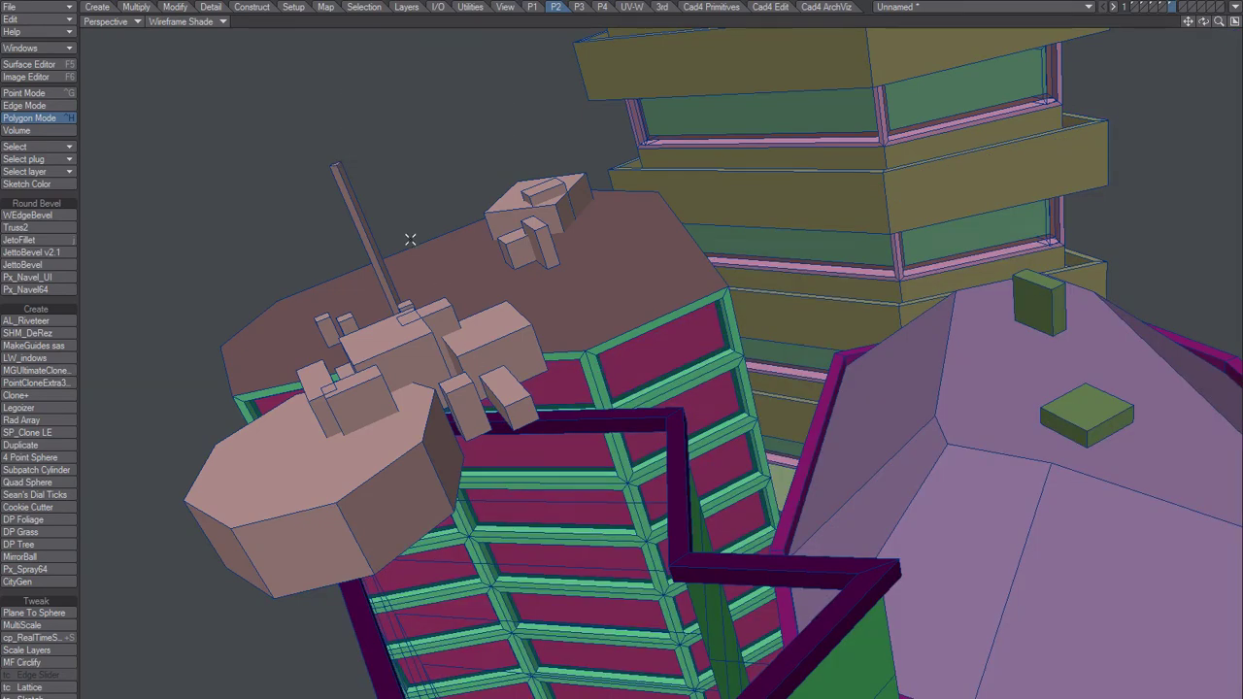
key("a")
Step: Smooth the selected purple roof polygons with cp_RealTimeSmooth at strength 1 and 100 iterations
left_click_drag(430, 475, 520, 316, "alt")
mouse_move(575, 425)
left_mouse_down("alt")
mouse_move(611, 498)
mouse_move(558, 423)
mouse_move(590, 442)
mouse_move(567, 423)
left_mouse_up("alt")
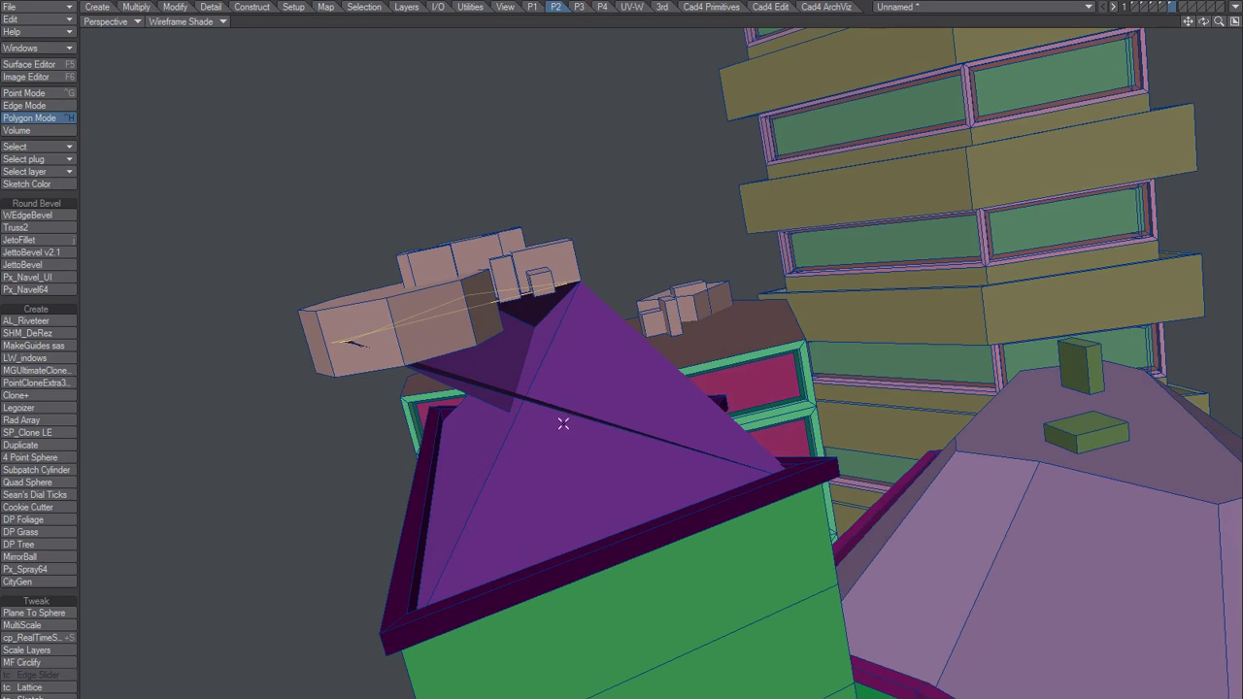
key("ctrl+s")
left_click_drag(405, 107, 384, 109)
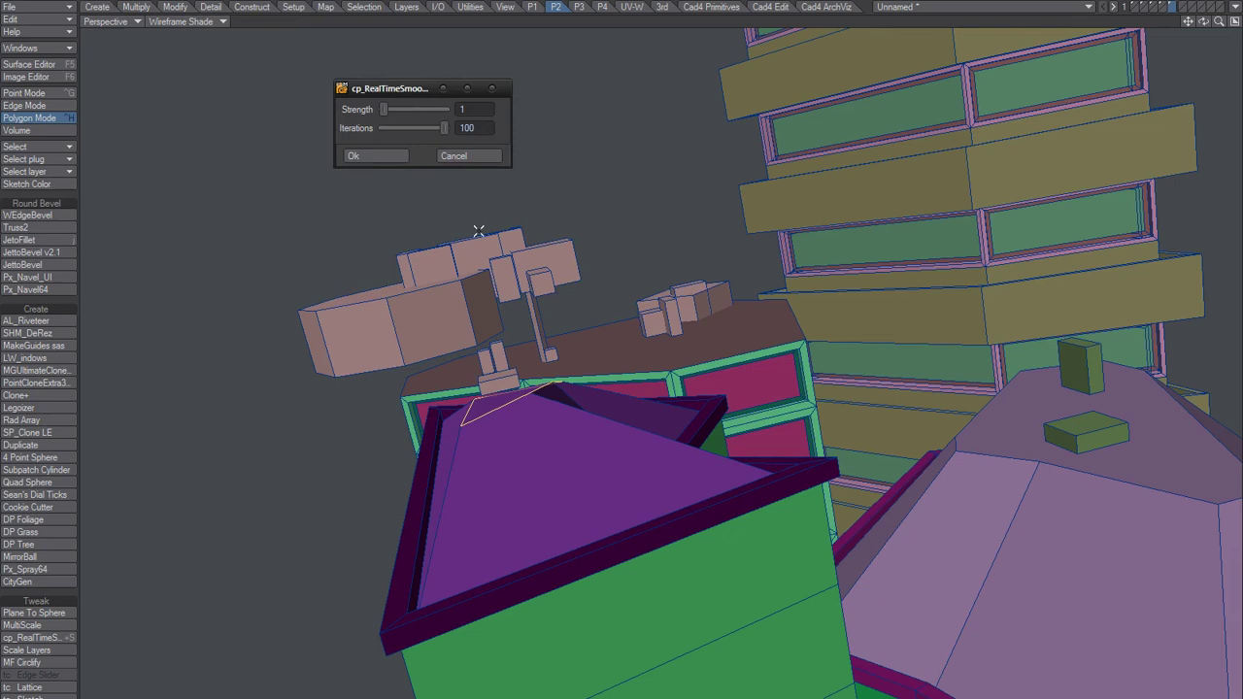
left_click(385, 153)
left_click_drag(667, 369, 587, 473, "alt")
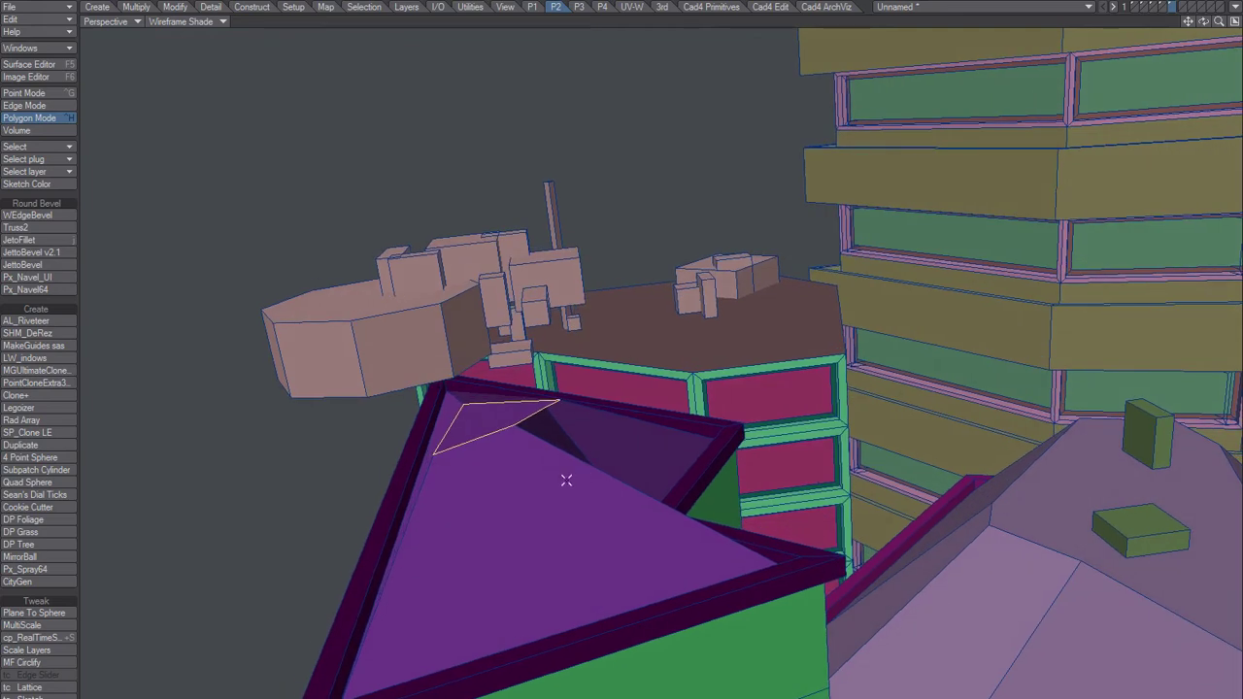
Step: Try merging the purple roof's polygons into one flat polygon, inspect the roof, then undo the merge
left_click(563, 477)
key("shift+z")
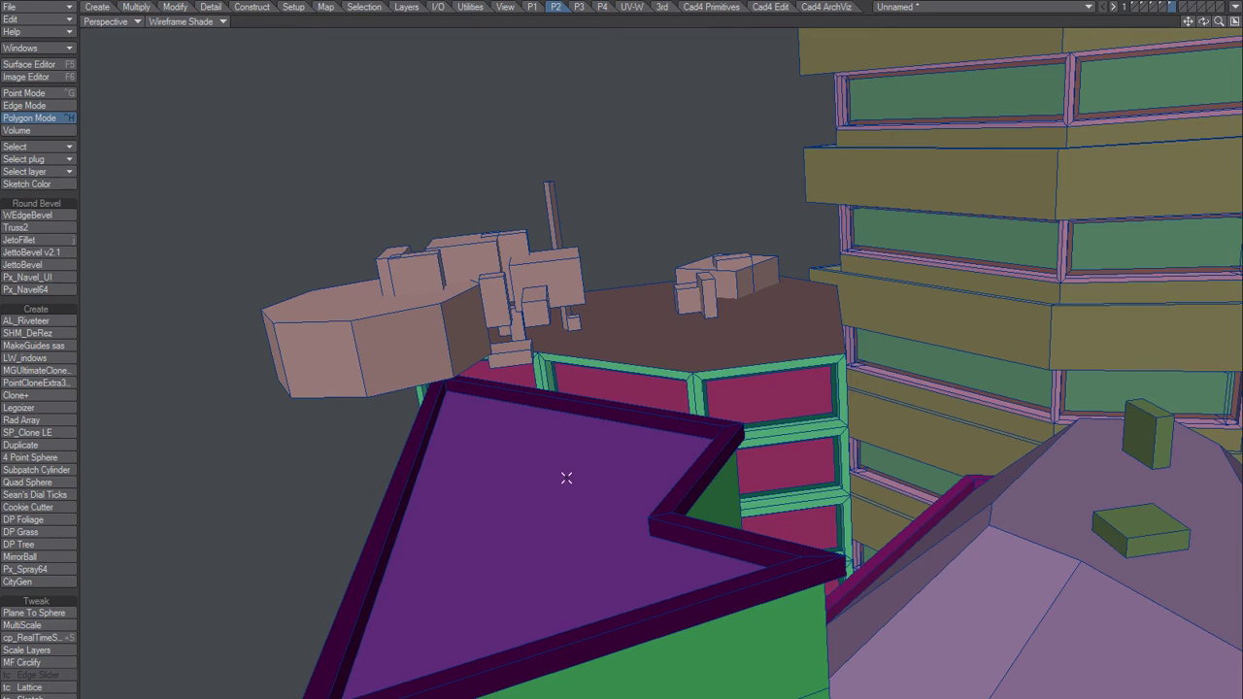
left_click(538, 479)
left_click_drag(538, 480, 580, 533, "alt")
key("ctrl+z")
Step: Select all connected polygons of the purple roof surface and merge them into a single polygon
key("/")
left_click(526, 418)
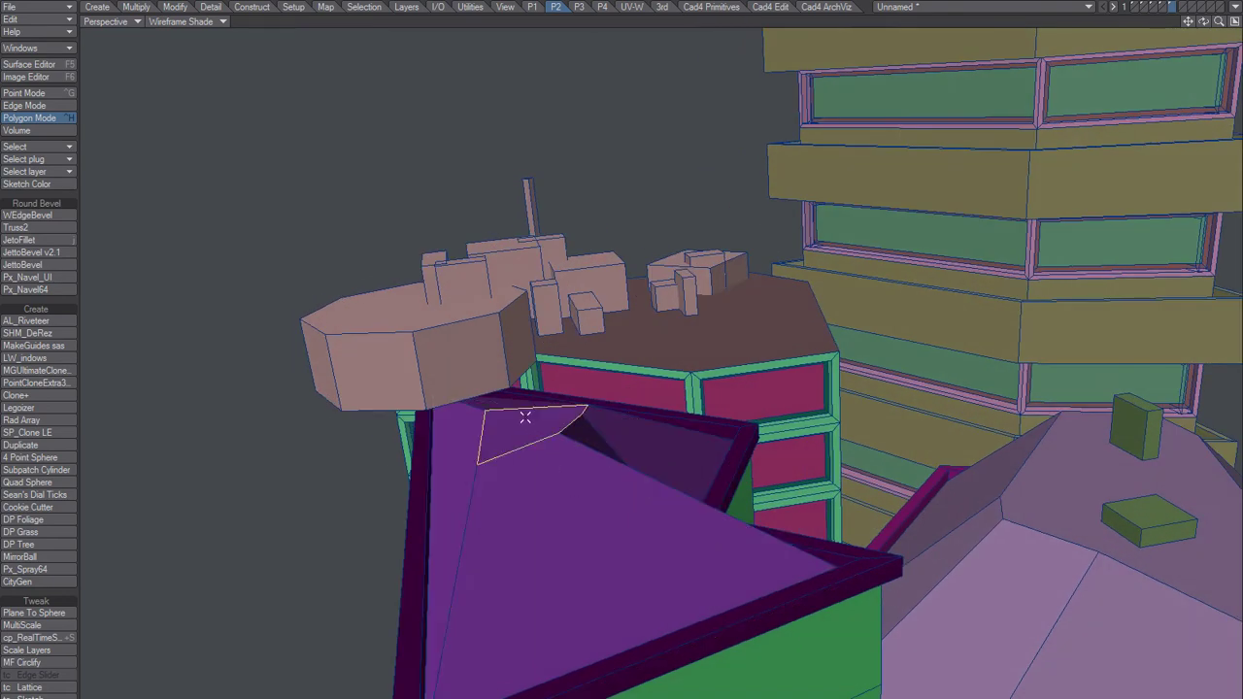
key("]")
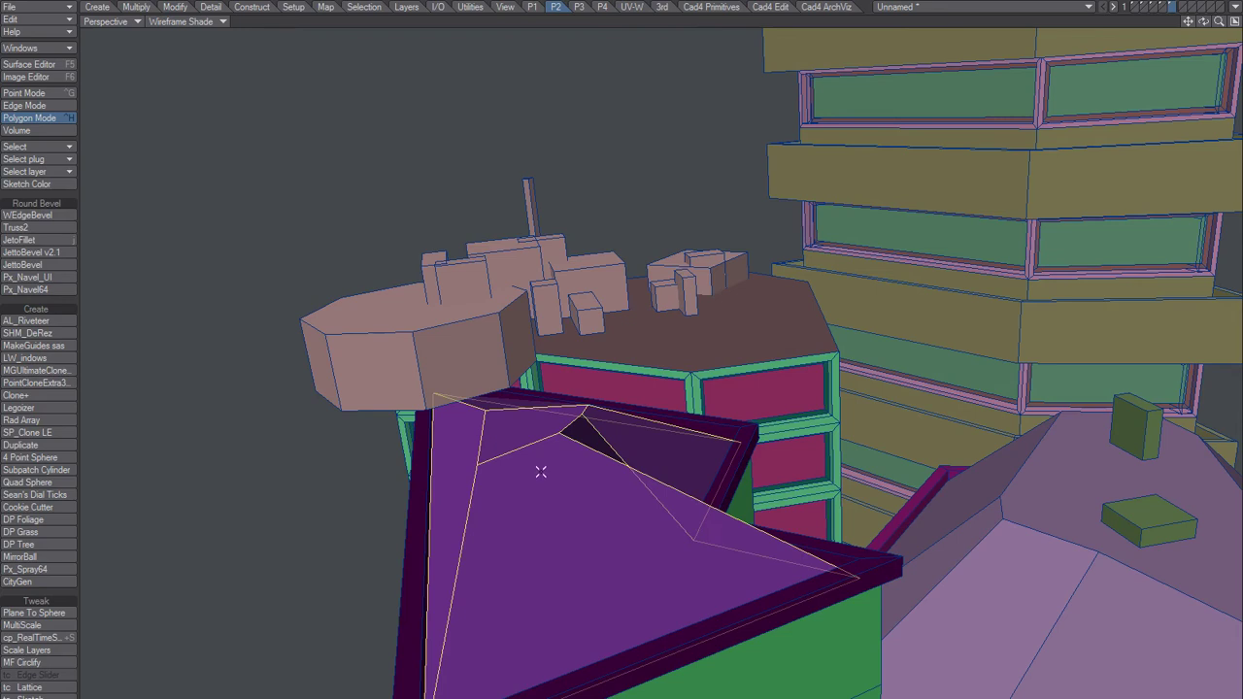
key("shift+z")
left_click_drag(563, 515, 498, 546, "alt")
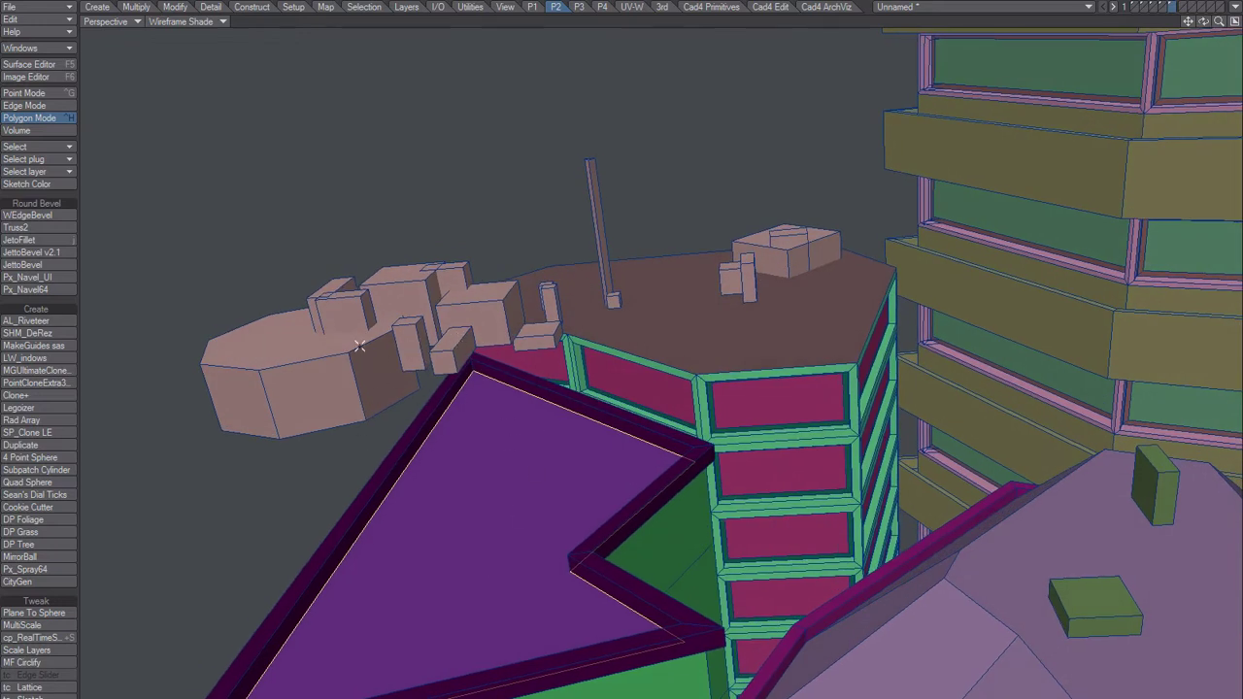
Step: Select the pink rooftop structures overhanging the building edge behind the purple roof and examine them, then clear the selection
left_click(465, 421)
mouse_move(408, 403)
left_mouse_down()
mouse_move(399, 369)
mouse_move(336, 296)
left_mouse_up()
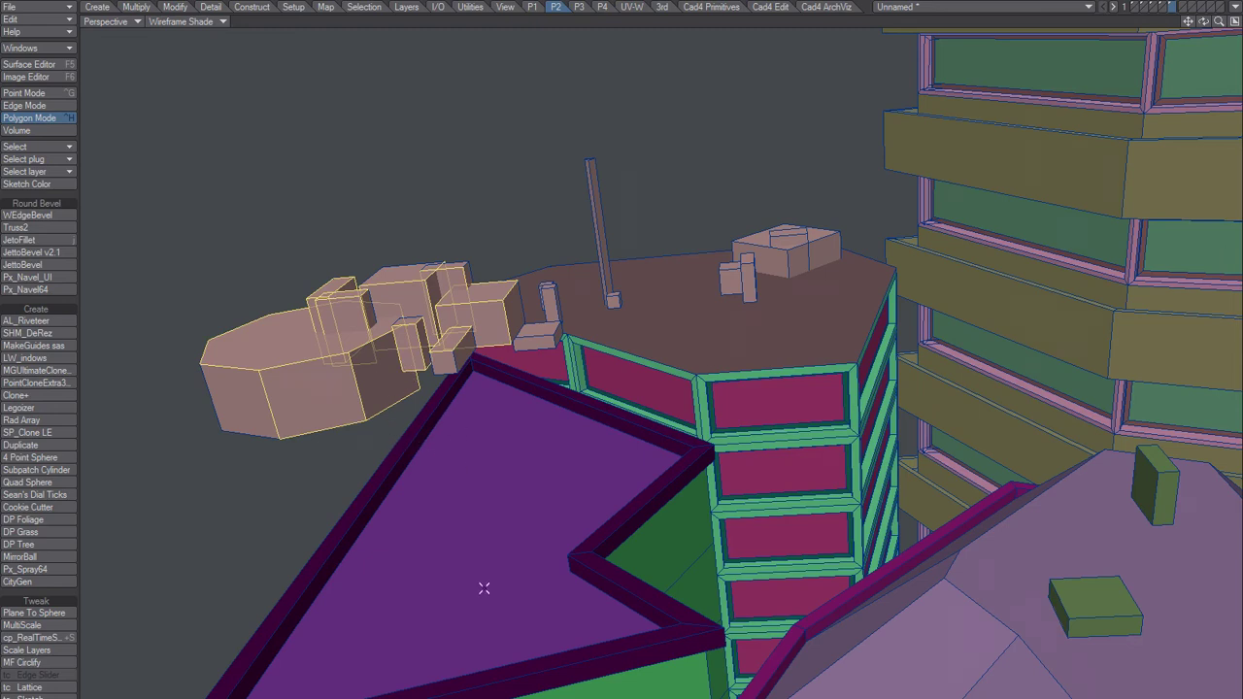
left_click_drag(483, 588, 511, 487, "alt")
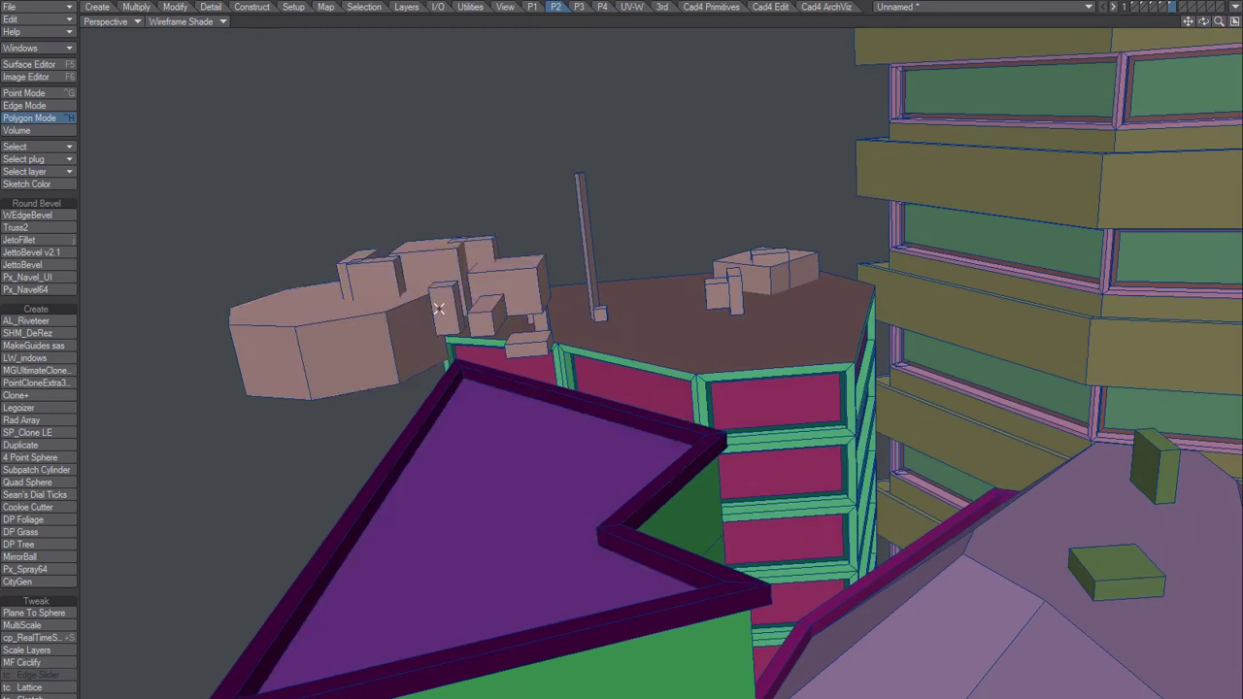